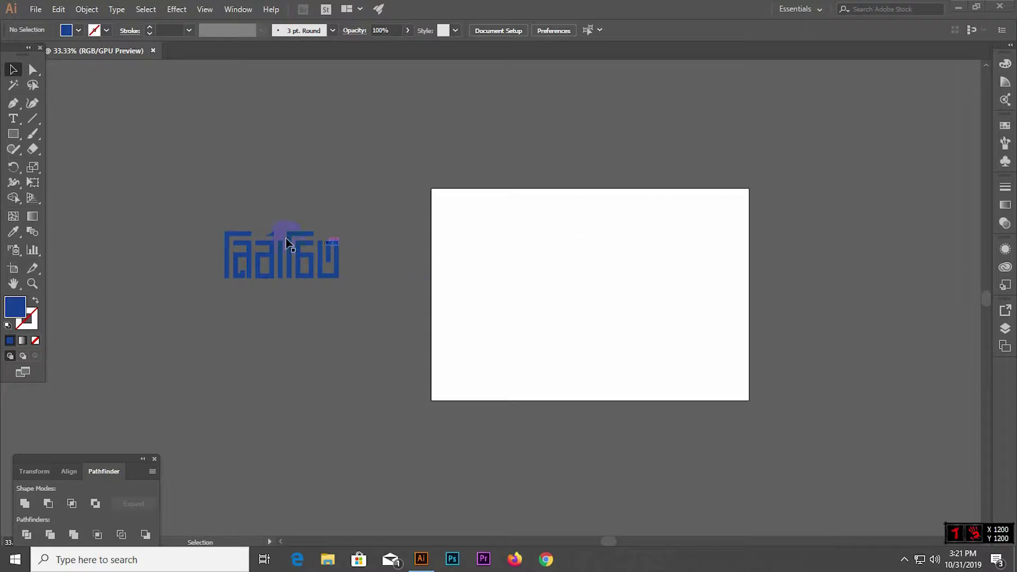
# Deselect the logo and zoom in closely on the lettering's last letter.
pyautogui.moveTo(287, 244); pyautogui.dragTo(231, 234)
pyautogui.click(522, 284)
pyautogui.scroll(1, 227, 258)
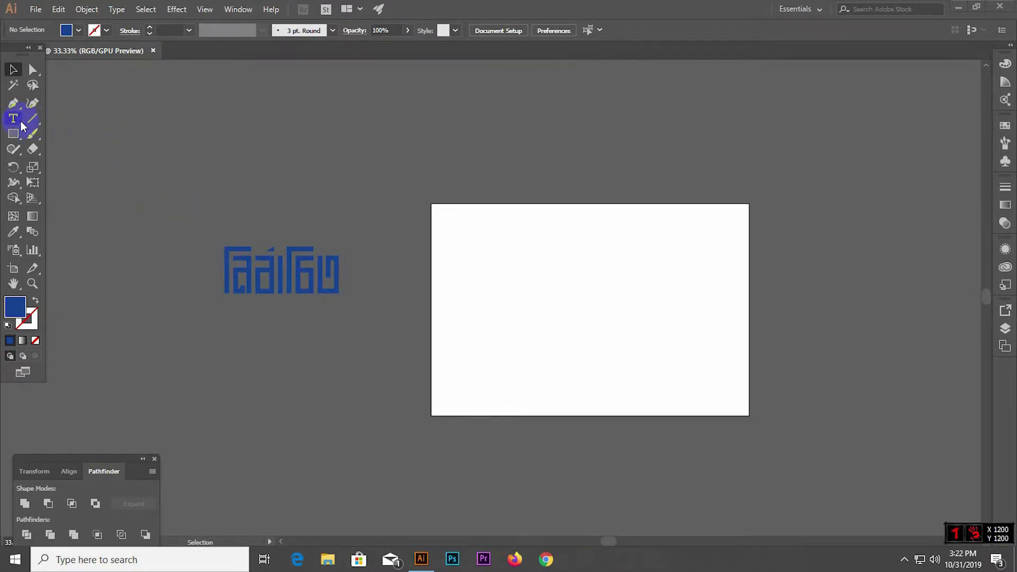
pyautogui.click(7, 139)
pyautogui.keyDown('ctrl'); pyautogui.click(341, 273); pyautogui.keyUp('ctrl')
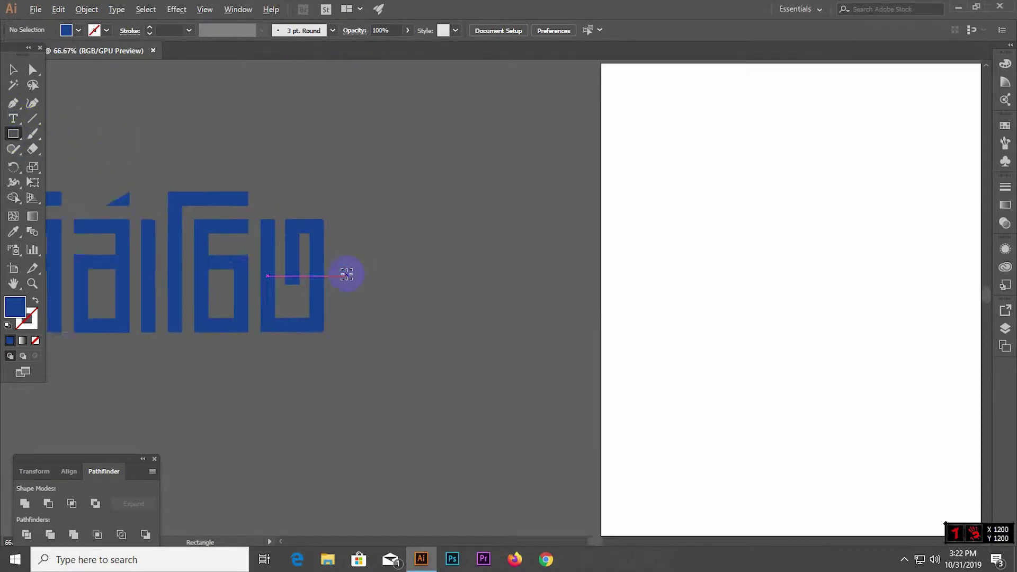
pyautogui.keyDown('ctrl'); pyautogui.click(212, 220); pyautogui.keyUp('ctrl')
pyautogui.keyDown('ctrl'); pyautogui.click(235, 204); pyautogui.keyUp('ctrl')
# Draw a 99.586 × 177.656 px rectangle matching the last letter's bounds.
pyautogui.moveTo(186, 484); pyautogui.dragTo(143, 147)
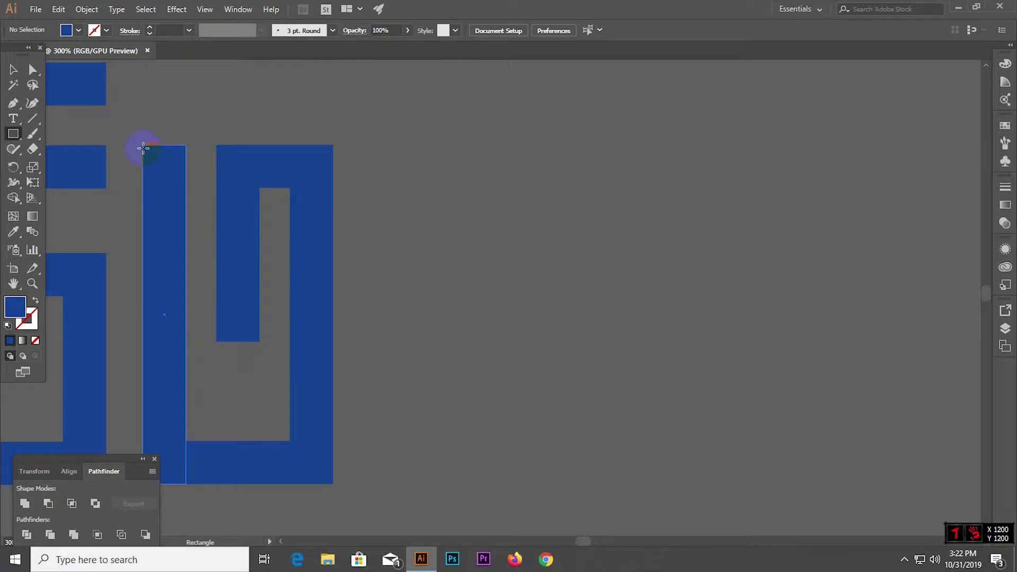
pyautogui.click(294, 265)
pyautogui.moveTo(296, 458)
pyautogui.mouseDown()
pyautogui.moveTo(334, 482)
pyautogui.moveTo(144, 135)
pyautogui.mouseUp()
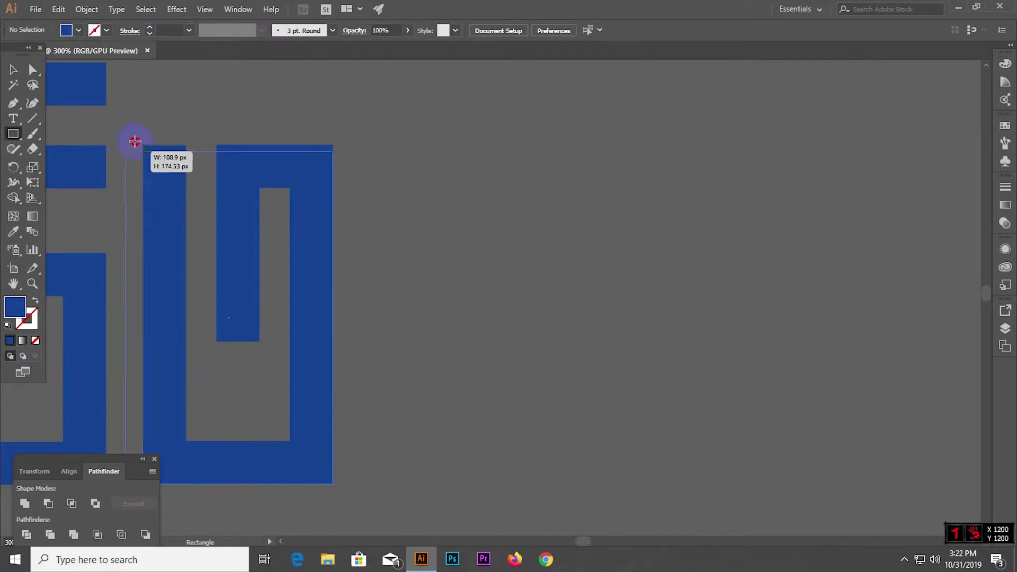
pyautogui.moveTo(143, 135); pyautogui.dragTo(142, 144)
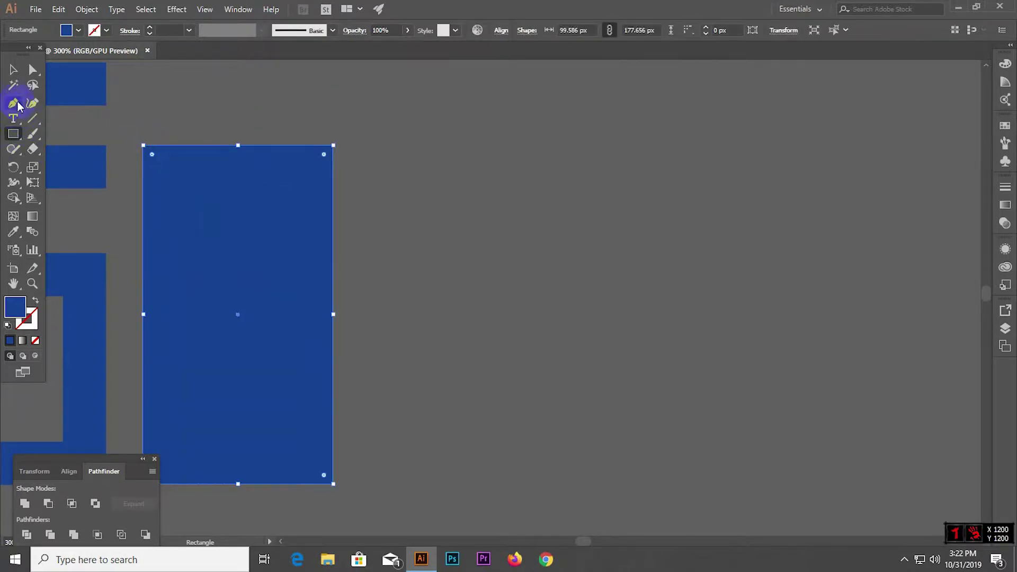
# Move the new rectangle to the right, away from the lettering.
pyautogui.press('v')
pyautogui.scroll(-3, 459, 190)
pyautogui.scroll(-2, 336, 191)
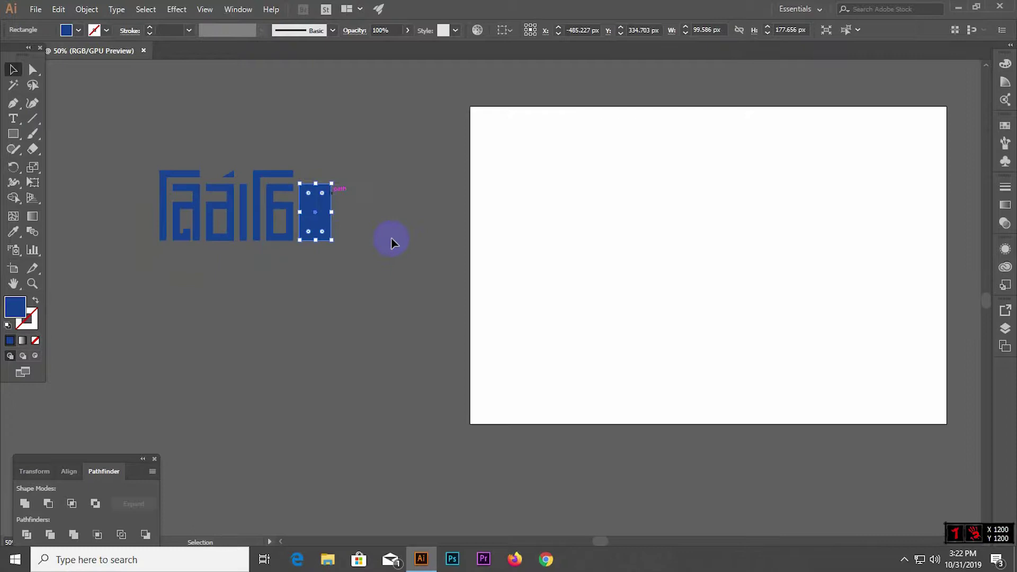
pyautogui.moveTo(318, 217); pyautogui.dragTo(435, 218)
# Draw a thin 22.623 × 177.937 px bar over the last letter's right stroke.
pyautogui.click(455, 273)
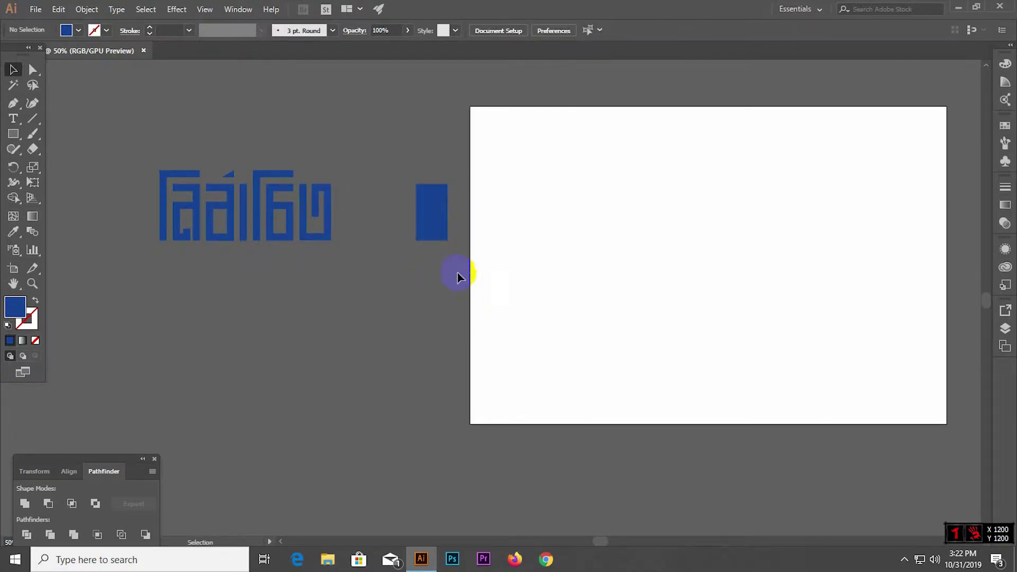
pyautogui.scroll(1, 430, 228)
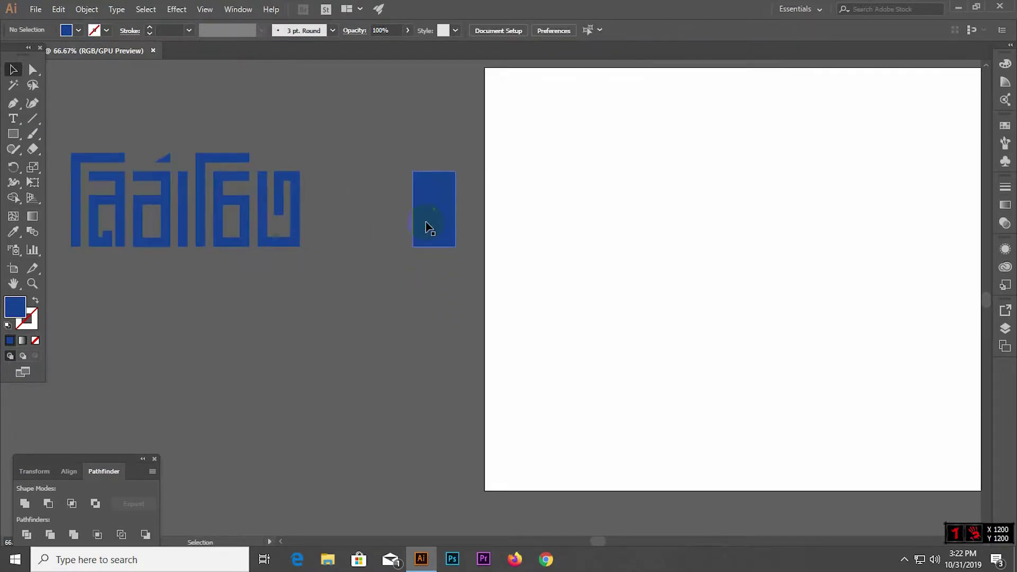
pyautogui.click(295, 219)
pyautogui.click(408, 327)
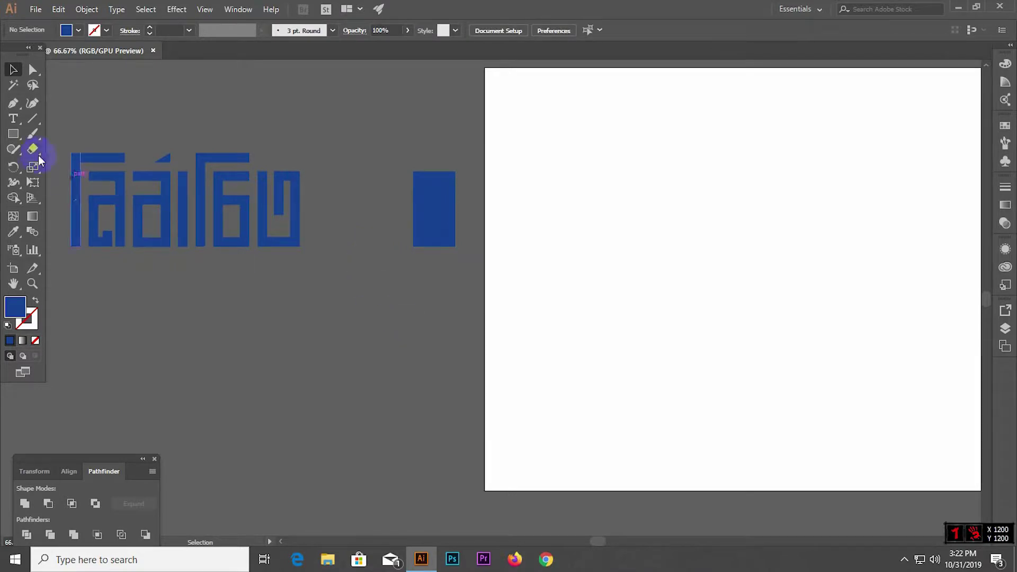
pyautogui.scroll(3, 314, 193)
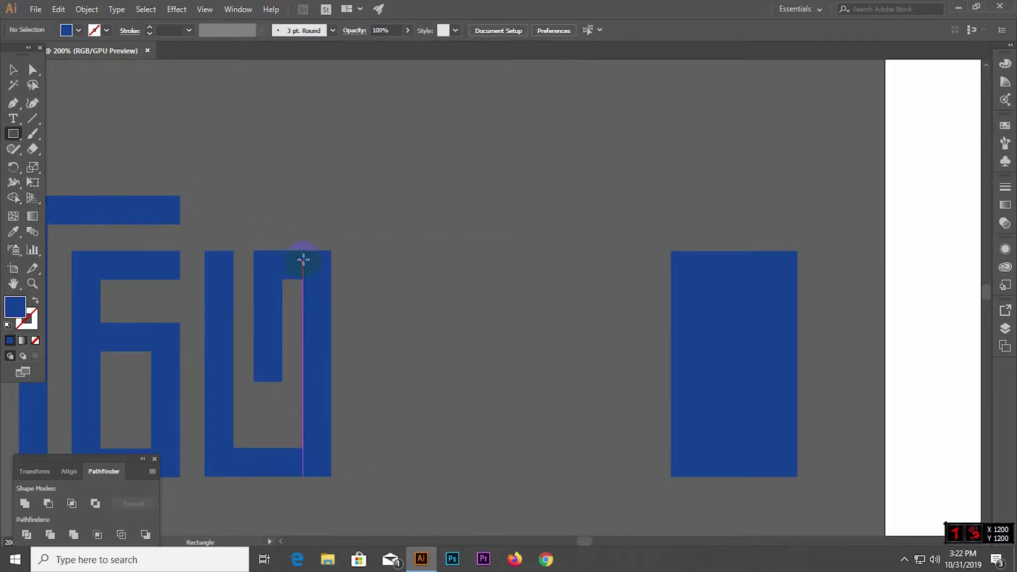
pyautogui.moveTo(303, 251); pyautogui.dragTo(331, 477)
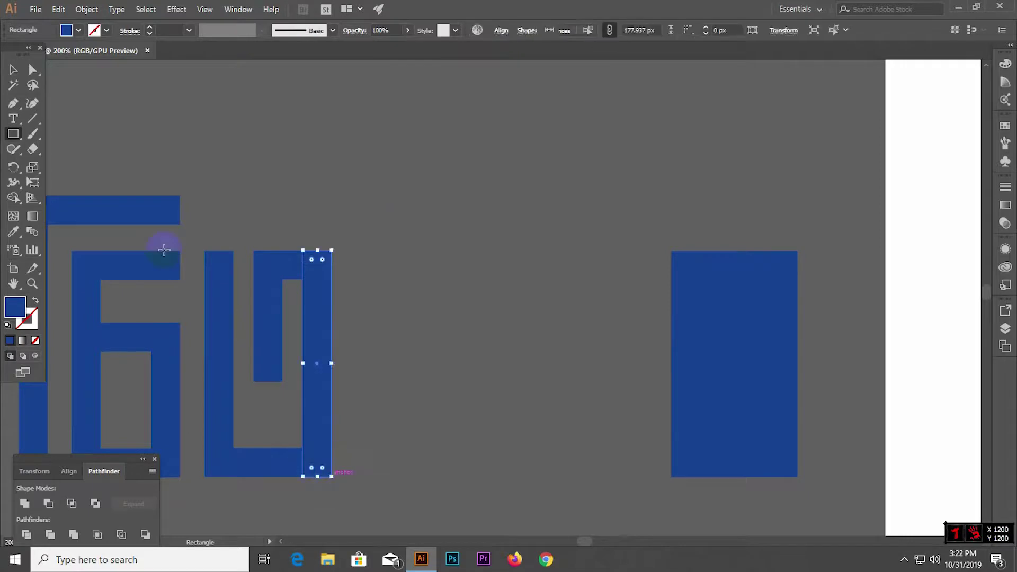
# Alt-drag a copy of the thin bar into the gap right of the lettering.
pyautogui.click(23, 72)
pyautogui.moveTo(320, 310); pyautogui.dragTo(487, 289)
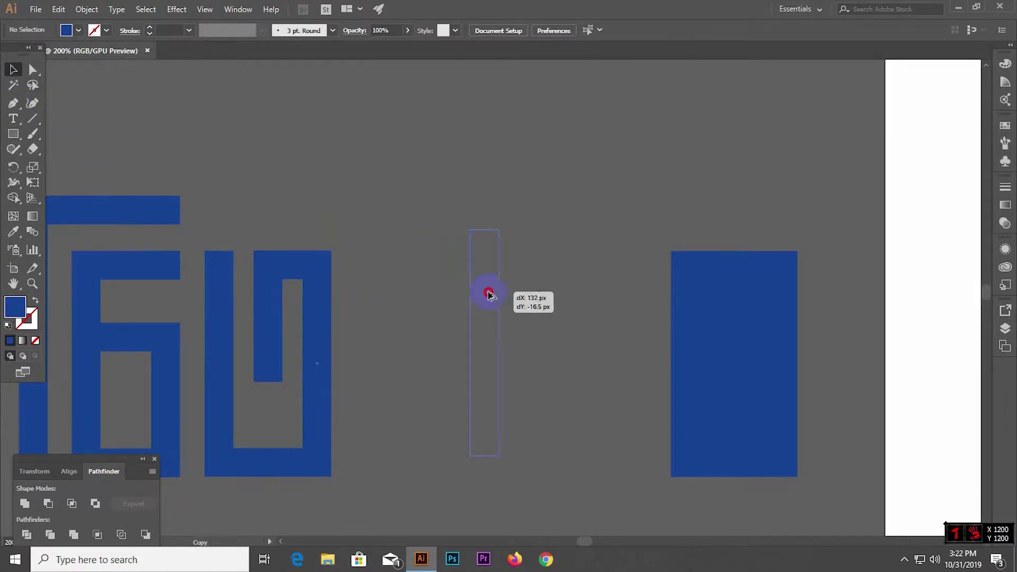
pyautogui.scroll(-2, 357, 291)
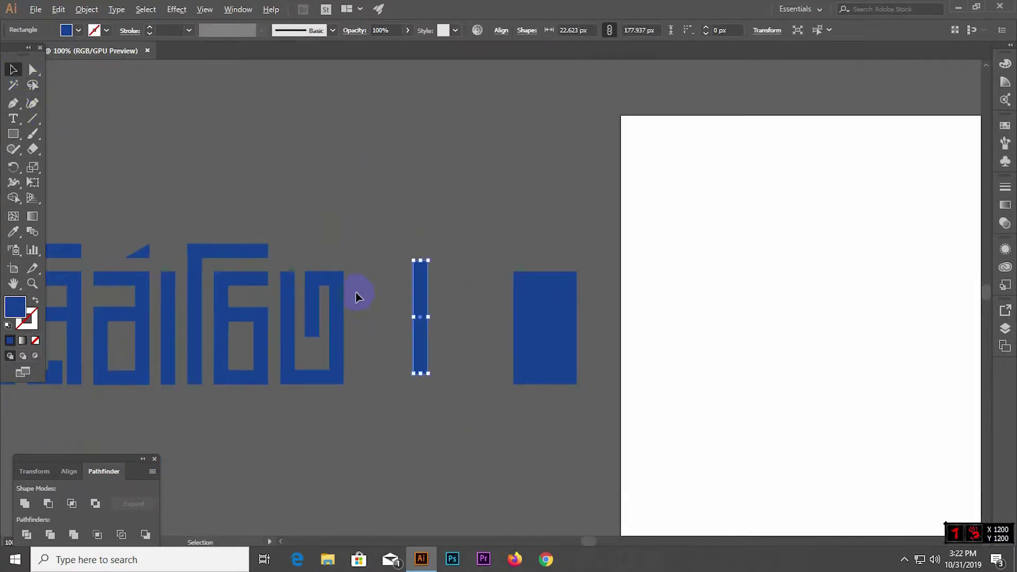
pyautogui.click(551, 323)
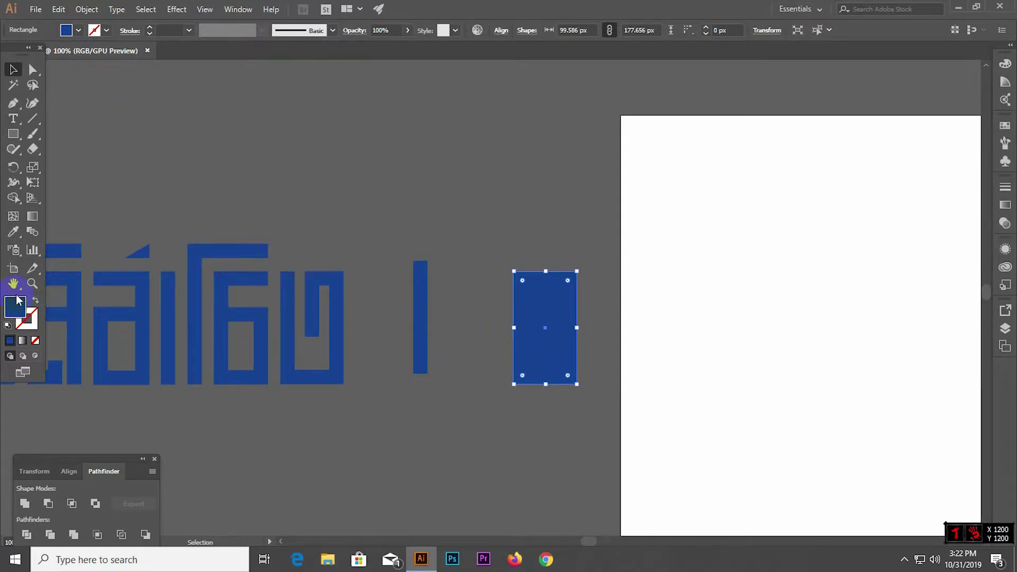
# Recolour the wide rectangle to the lighter blue 4E8CE5.
pyautogui.doubleClick(15, 306)
pyautogui.click(449, 209)
pyautogui.click(643, 198)
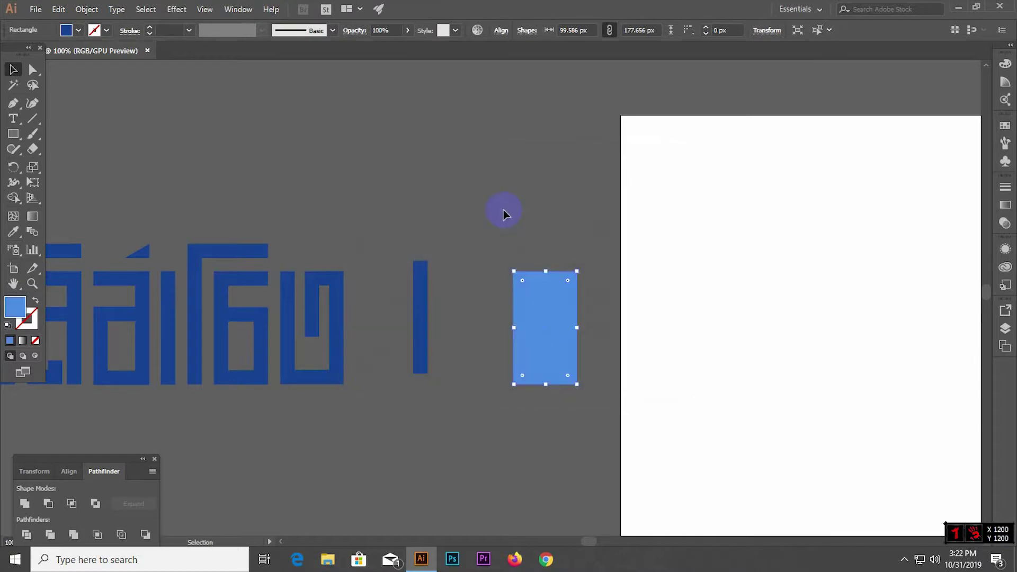
pyautogui.click(503, 210)
# Drag the thin dark bar onto the light-blue rectangle.
pyautogui.moveTo(420, 331); pyautogui.dragTo(570, 337)
pyautogui.rightClick(570, 337)
pyautogui.press('Escape')
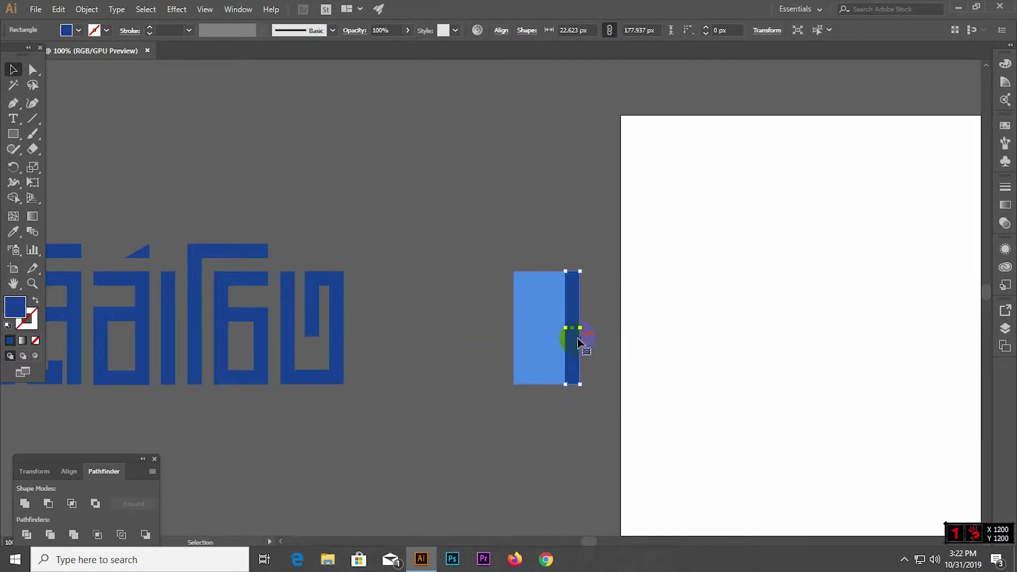
pyautogui.click(439, 313)
# Nudge the dark bar until it sits flush with the rectangle's right edge.
pyautogui.scroll(3, 567, 324)
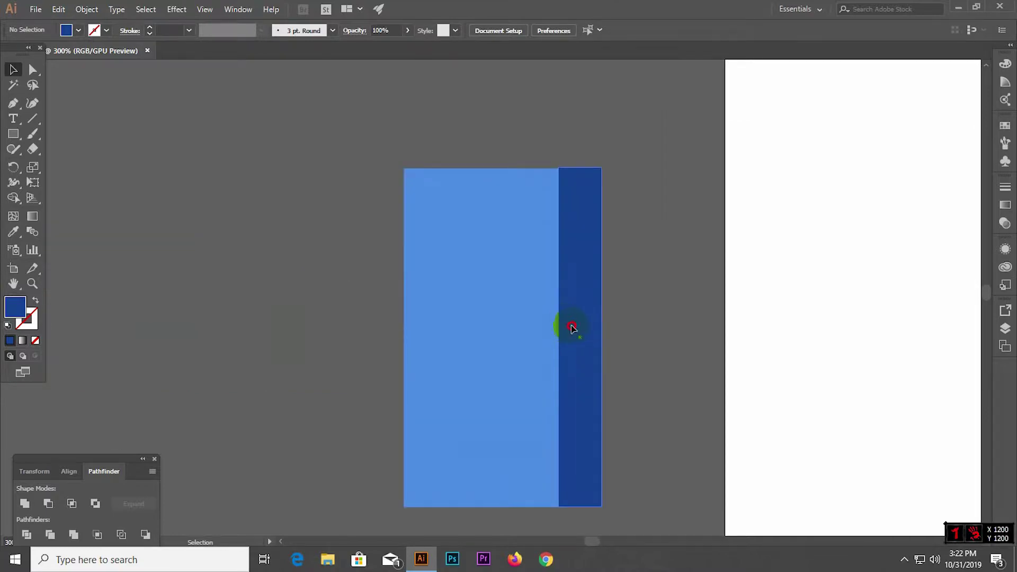
pyautogui.moveTo(573, 327); pyautogui.dragTo(566, 329)
pyautogui.click(544, 138)
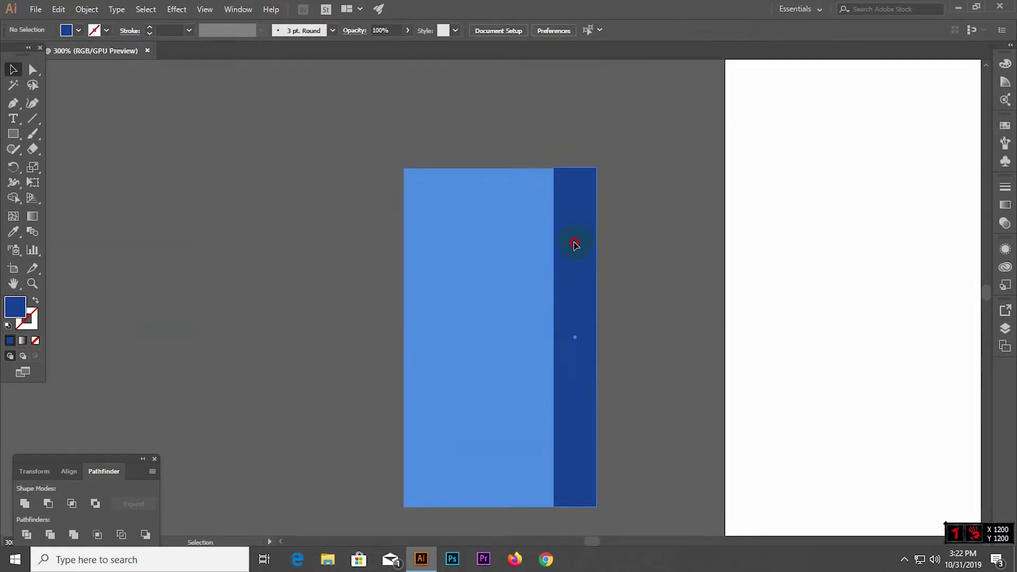
pyautogui.moveTo(575, 244); pyautogui.dragTo(573, 245)
pyautogui.click(608, 245)
pyautogui.scroll(4, 585, 170)
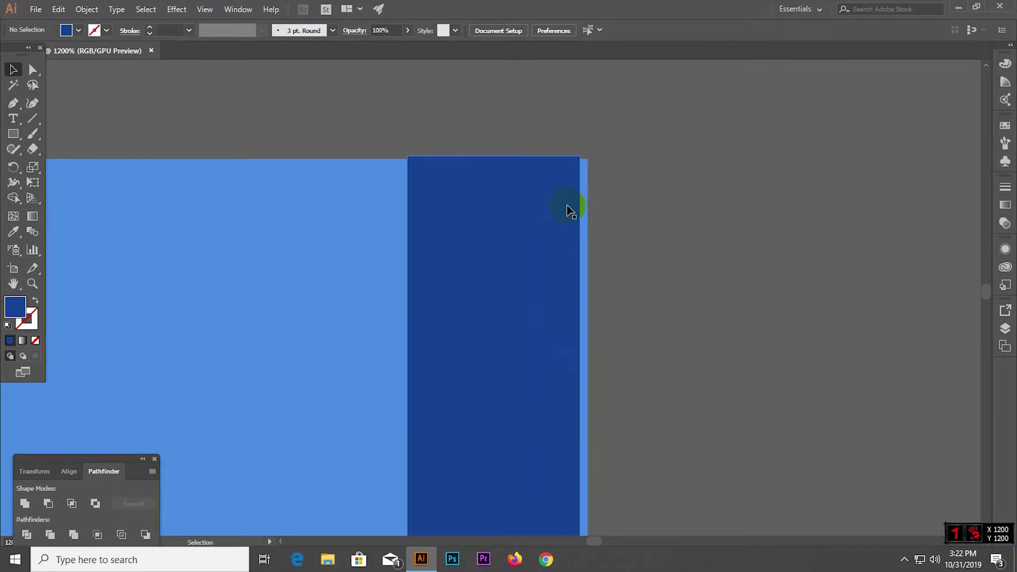
pyautogui.moveTo(570, 211); pyautogui.dragTo(573, 210)
pyautogui.click(652, 211)
pyautogui.scroll(-3, 608, 211)
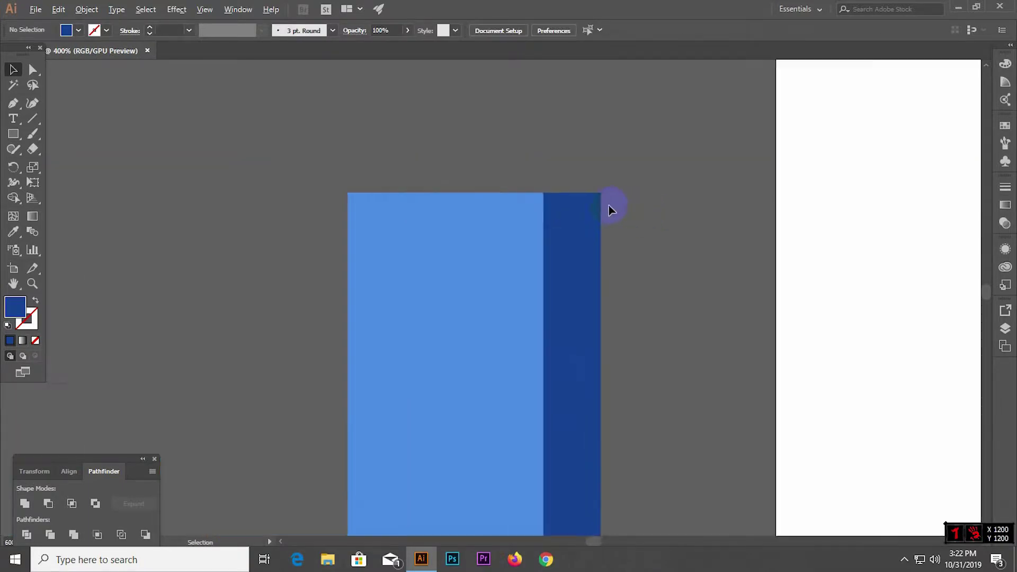
pyautogui.scroll(-1, 586, 455)
pyautogui.scroll(3, 585, 448)
pyautogui.scroll(1, 572, 432)
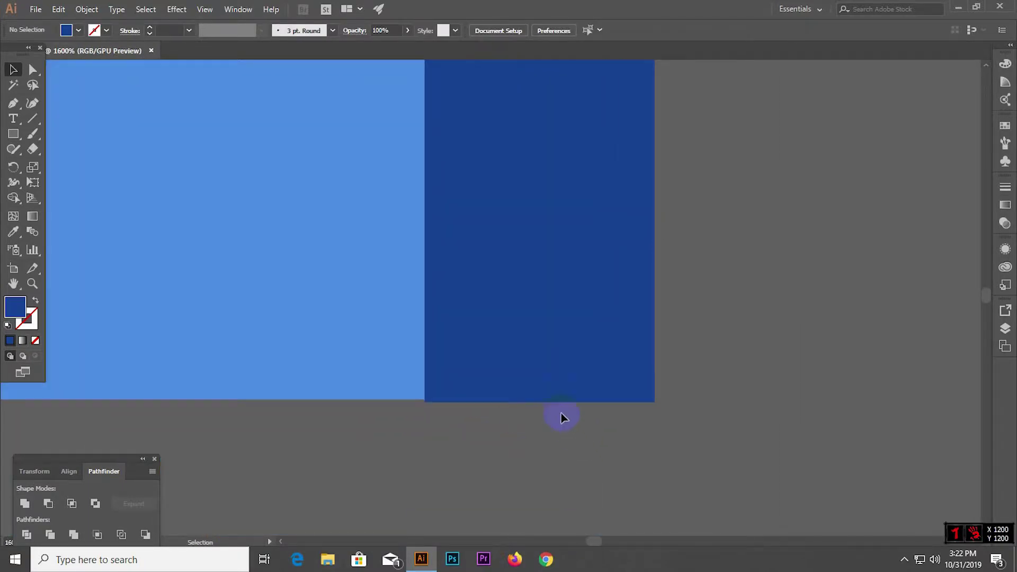
# Trim the dark bar to 177.557 px tall so its bottom aligns with the rectangle.
pyautogui.click(546, 403)
pyautogui.moveTo(543, 404); pyautogui.dragTo(543, 401)
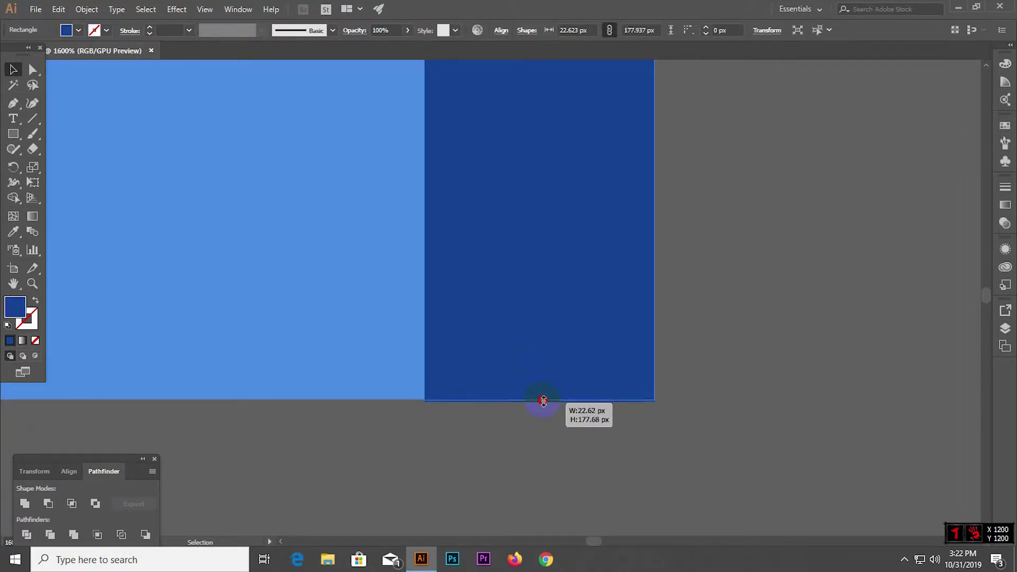
pyautogui.moveTo(543, 401); pyautogui.dragTo(542, 400)
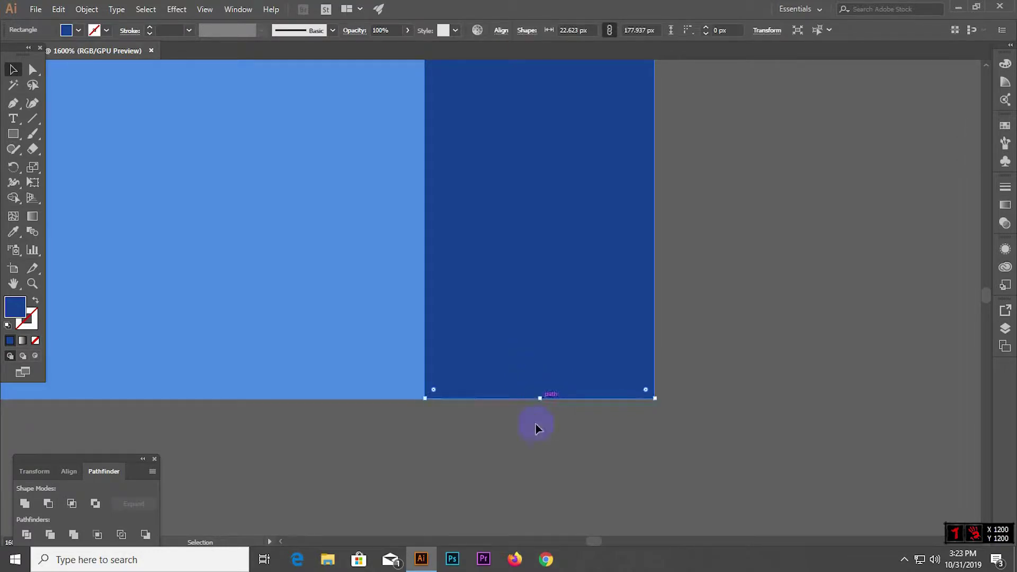
pyautogui.click(524, 414)
pyautogui.keyDown('alt'); pyautogui.scroll(3, 536, 419); pyautogui.keyUp('alt')
pyautogui.click(574, 340)
pyautogui.moveTo(544, 340); pyautogui.dragTo(540, 347)
pyautogui.click(538, 383)
pyautogui.keyDown('alt'); pyautogui.scroll(-5, 538, 383); pyautogui.keyUp('alt')
pyautogui.keyDown('alt'); pyautogui.scroll(-3, 539, 382); pyautogui.keyUp('alt')
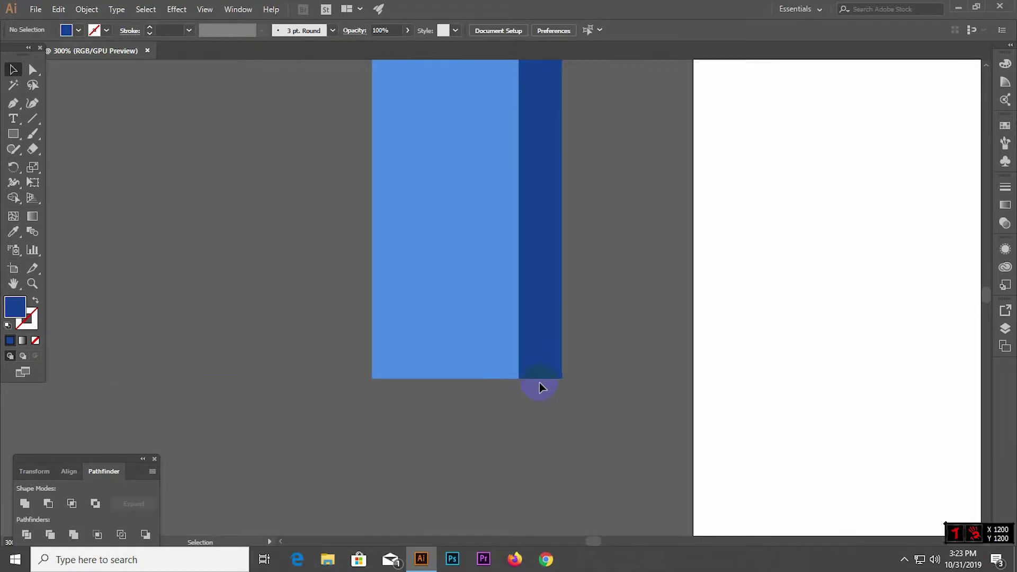
pyautogui.keyDown('alt'); pyautogui.scroll(-3, 539, 382); pyautogui.keyUp('alt')
# Copy the dark bar to form the glyph's left side, top crossbar and short inner bar.
pyautogui.moveTo(539, 347); pyautogui.dragTo(492, 344)
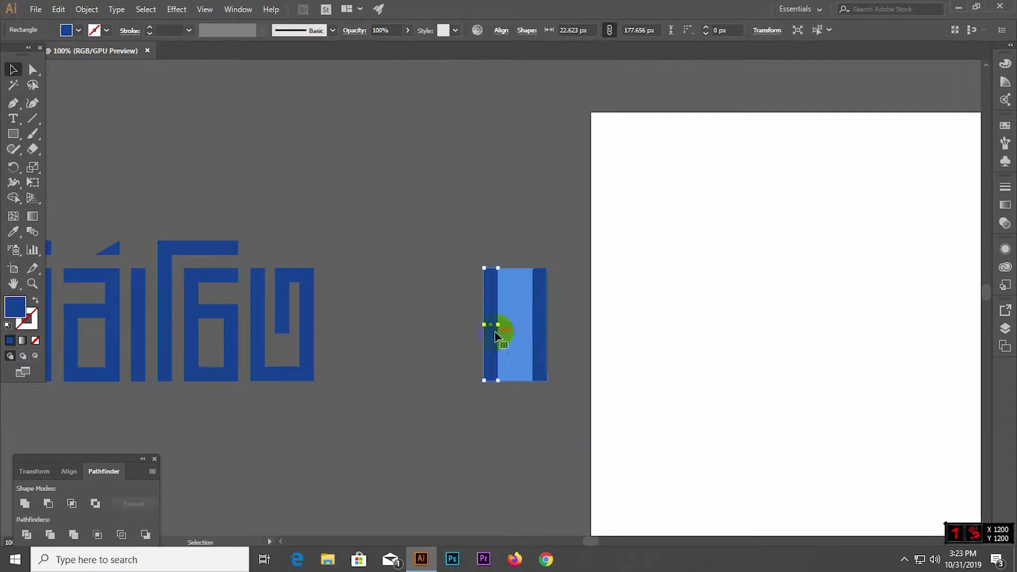
pyautogui.moveTo(476, 282)
pyautogui.mouseDown()
pyautogui.moveTo(454, 180)
pyautogui.moveTo(552, 277)
pyautogui.moveTo(520, 377)
pyautogui.mouseUp()
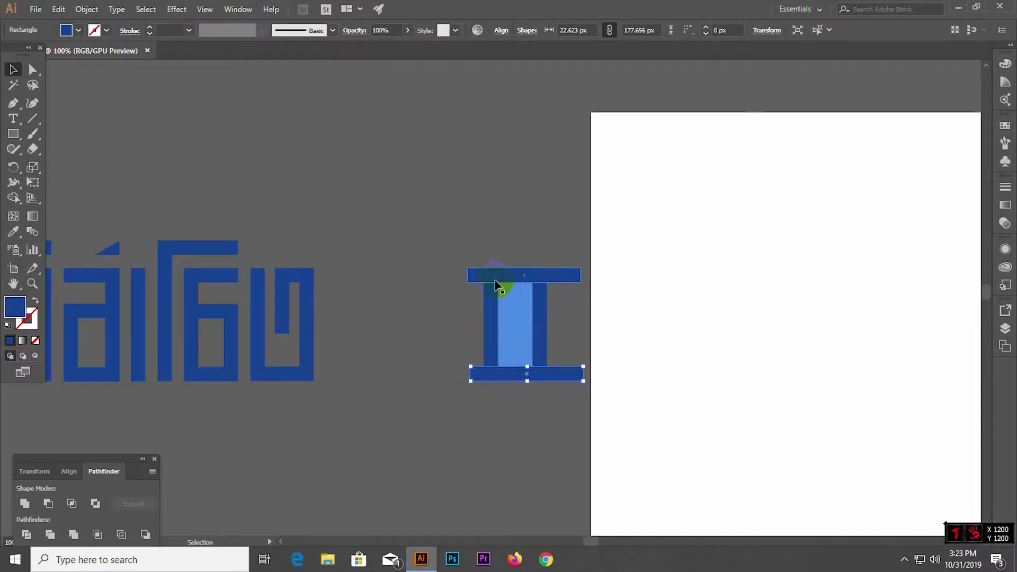
pyautogui.moveTo(504, 330)
pyautogui.mouseDown()
pyautogui.moveTo(516, 324)
pyautogui.moveTo(495, 329)
pyautogui.mouseUp()
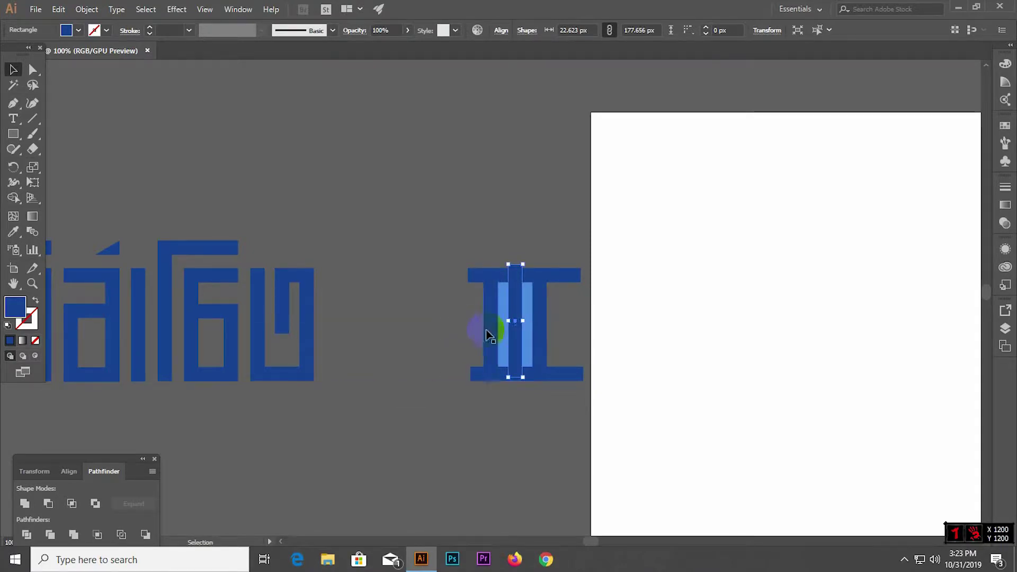
pyautogui.scroll(4, 520, 370)
pyautogui.moveTo(518, 388); pyautogui.dragTo(527, 150)
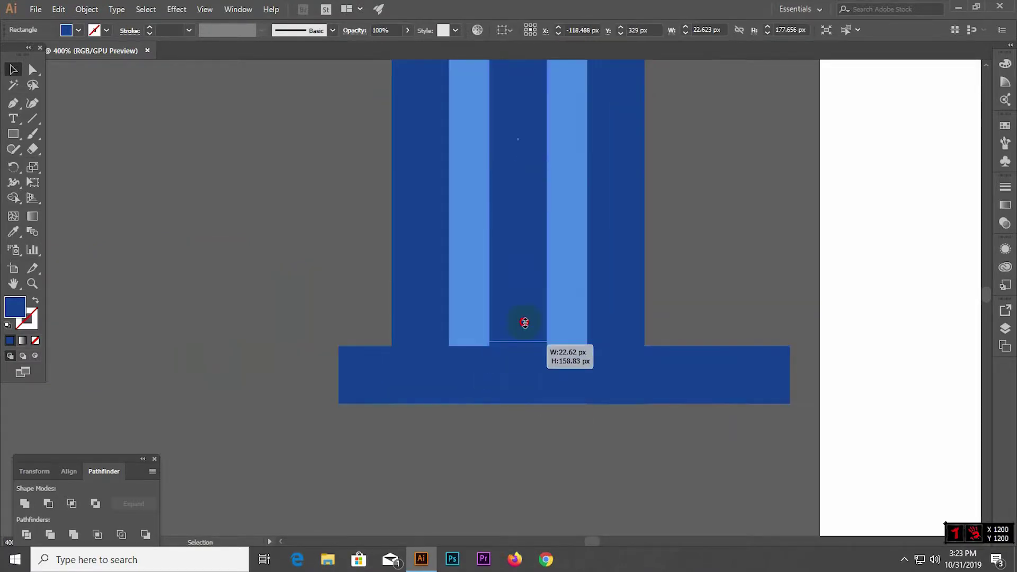
pyautogui.scroll(-2, 493, 270)
pyautogui.scroll(-1, 493, 270)
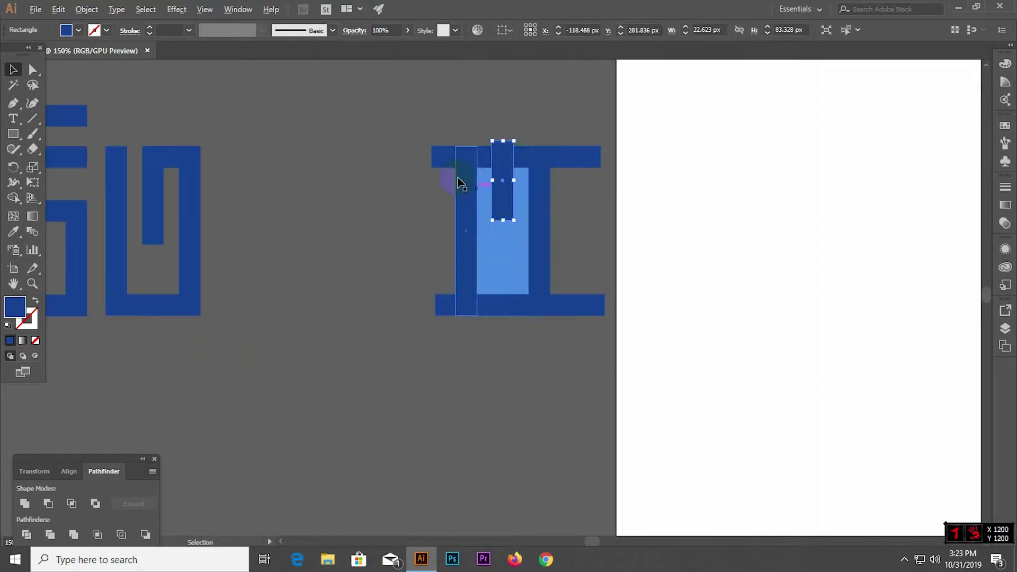
# Trim the top bar from both ends so it stops at the glyph's right side.
pyautogui.click(438, 157)
pyautogui.moveTo(436, 157); pyautogui.dragTo(486, 159)
pyautogui.scroll(3, 519, 145)
pyautogui.scroll(2, 505, 147)
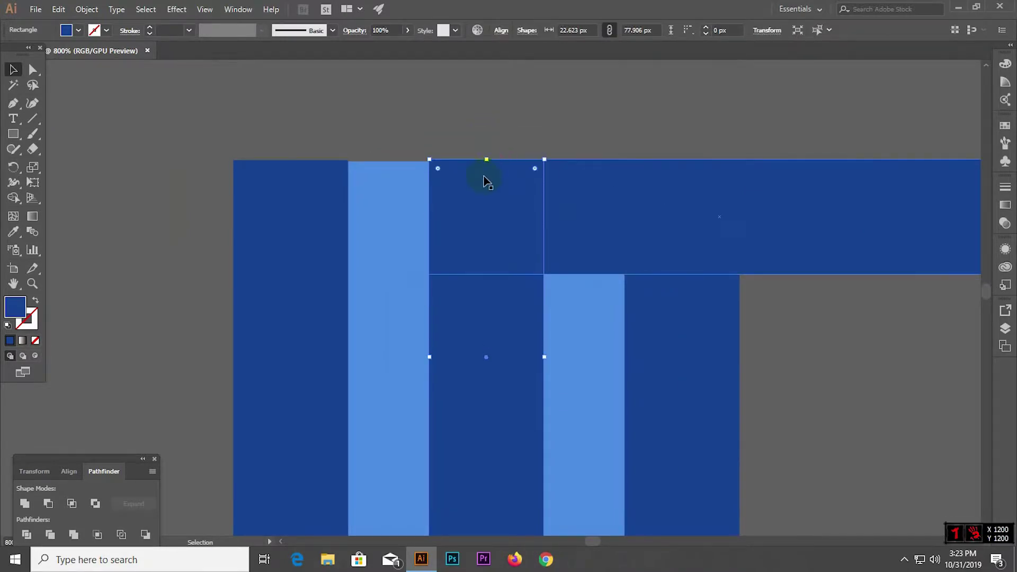
pyautogui.scroll(-3, 488, 182)
pyautogui.click(583, 194)
pyautogui.moveTo(681, 194); pyautogui.dragTo(577, 201)
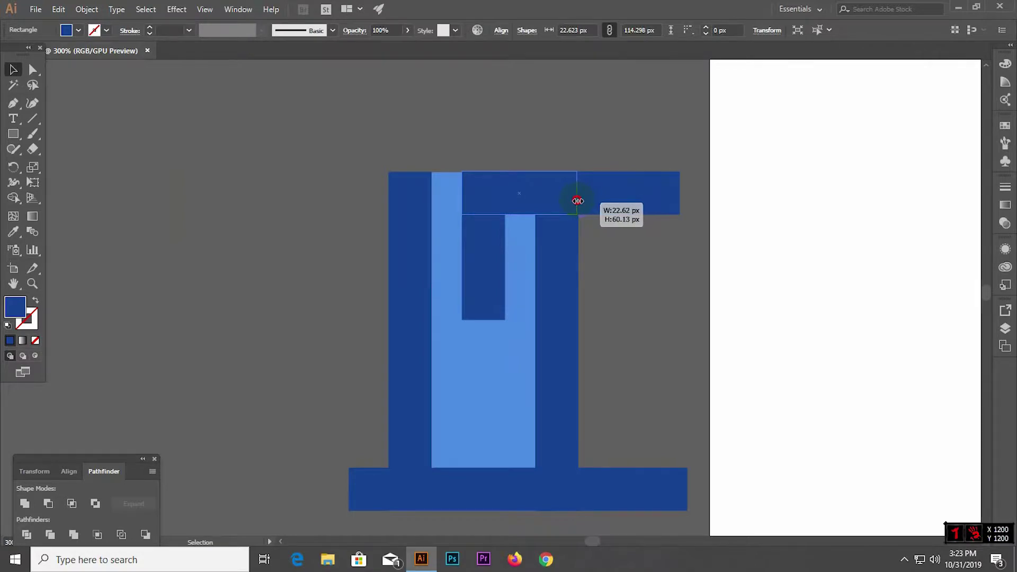
pyautogui.moveTo(578, 201); pyautogui.dragTo(578, 201)
pyautogui.click(615, 238)
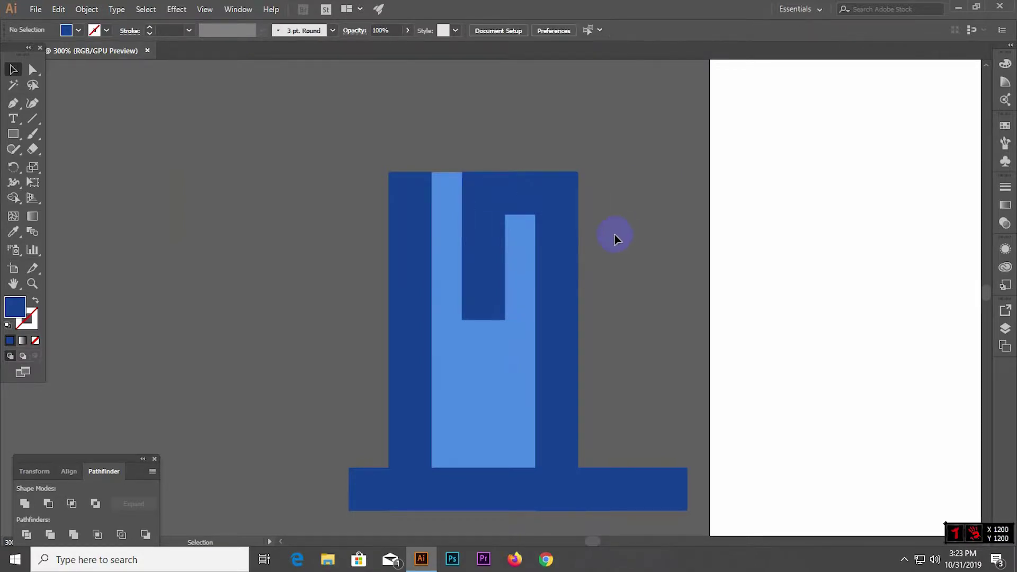
# Trim the wide base bar's left and right ends inward to the glyph's sides.
pyautogui.scroll(-1, 486, 431)
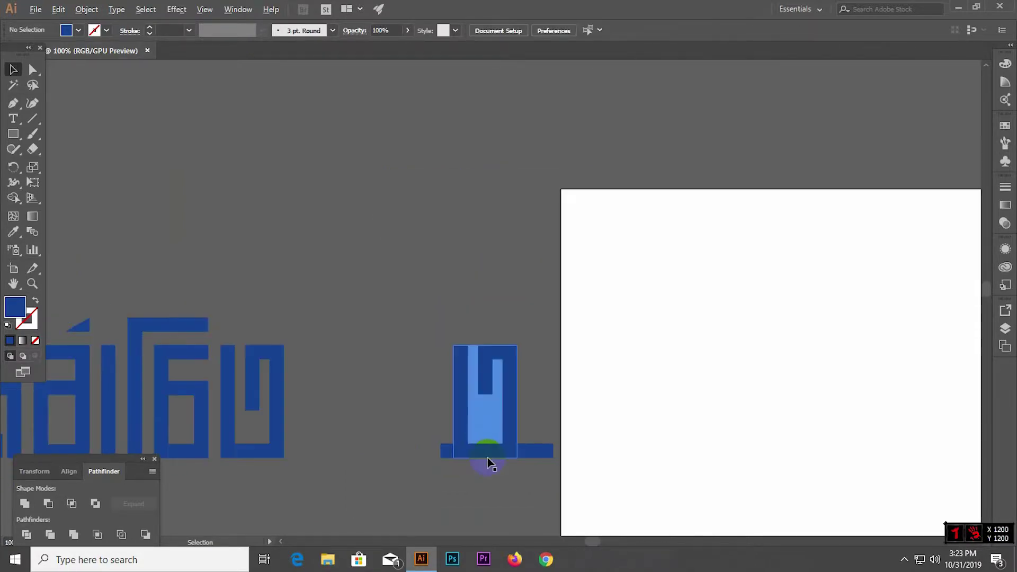
pyautogui.click(414, 459)
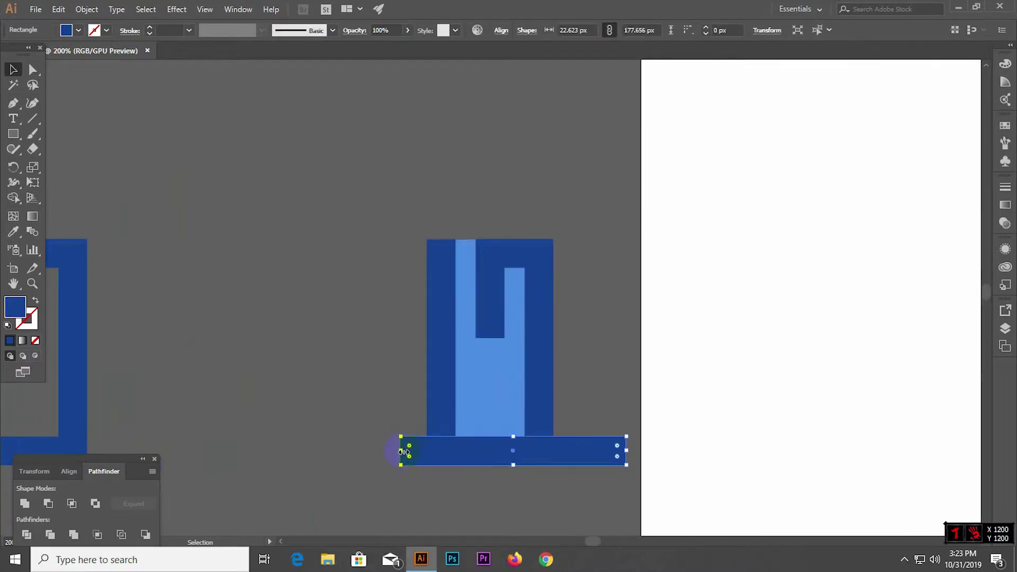
pyautogui.moveTo(404, 451); pyautogui.dragTo(427, 452)
pyautogui.moveTo(627, 451); pyautogui.dragTo(554, 447)
pyautogui.click(527, 469)
# Nudge the 99.281 × 22.623 px base bar into line with the glyph's sides and bottom.
pyautogui.keyDown('alt'); pyautogui.scroll(5, 533, 468); pyautogui.keyUp('alt')
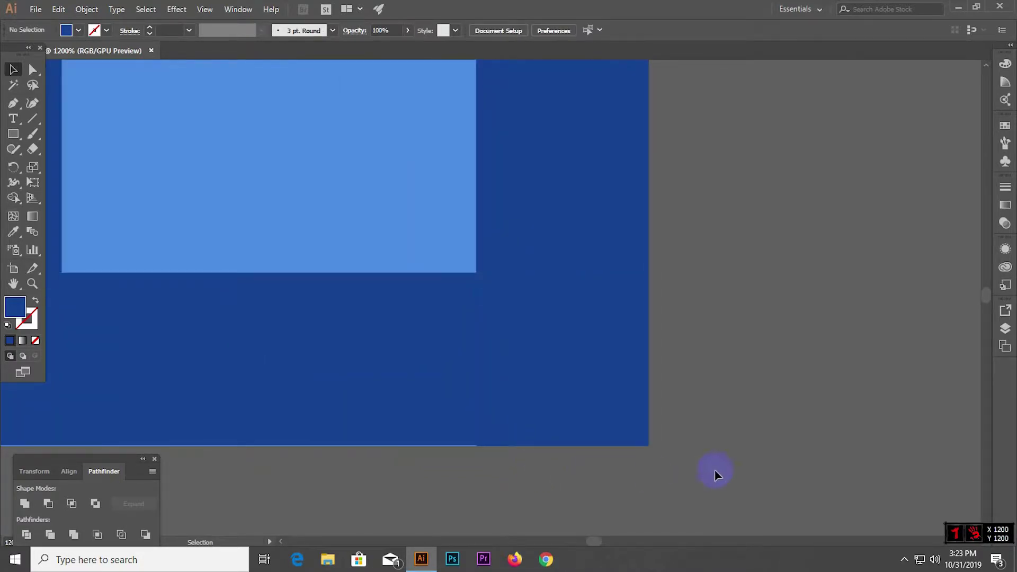
pyautogui.keyDown('alt'); pyautogui.scroll(-2, 424, 425); pyautogui.keyUp('alt')
pyautogui.keyDown('alt'); pyautogui.scroll(2, 445, 404); pyautogui.keyUp('alt')
pyautogui.moveTo(445, 405); pyautogui.dragTo(446, 404)
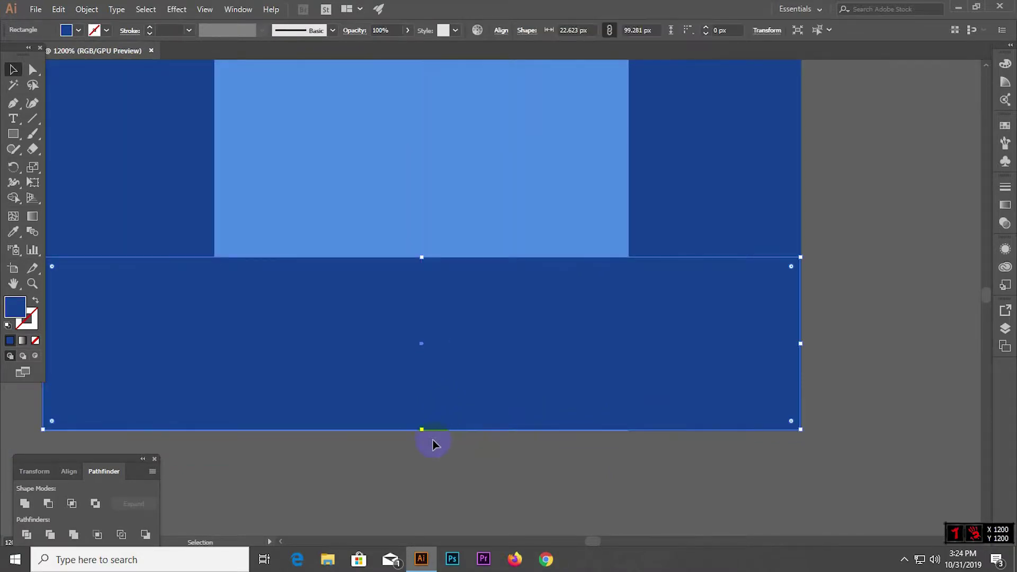
pyautogui.keyDown('alt'); pyautogui.scroll(2, 459, 400); pyautogui.keyUp('alt')
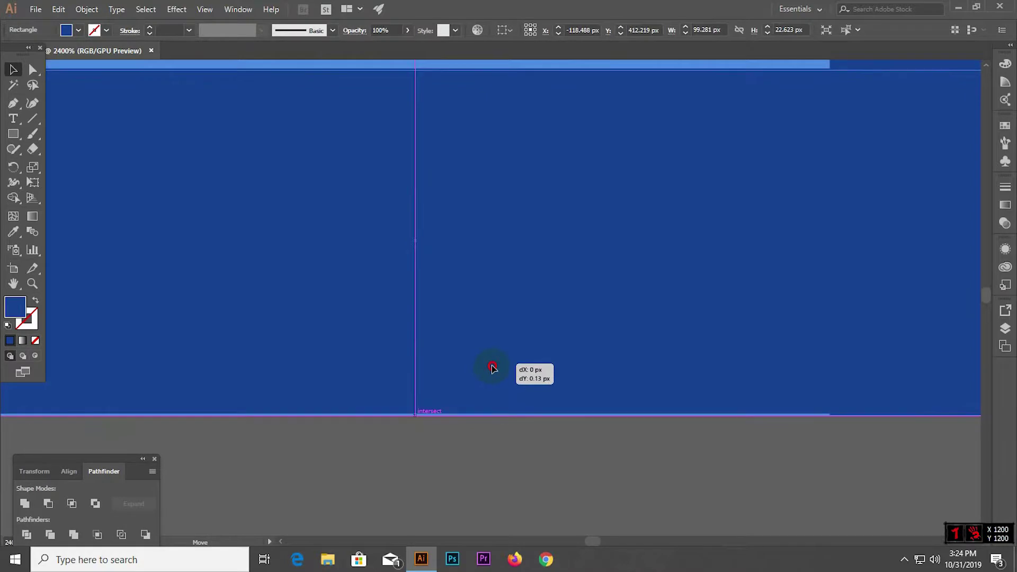
pyautogui.moveTo(491, 364); pyautogui.dragTo(493, 371)
pyautogui.keyDown('alt'); pyautogui.scroll(-1, 495, 412); pyautogui.keyUp('alt')
pyautogui.keyDown('alt'); pyautogui.scroll(-1, 493, 418); pyautogui.keyUp('alt')
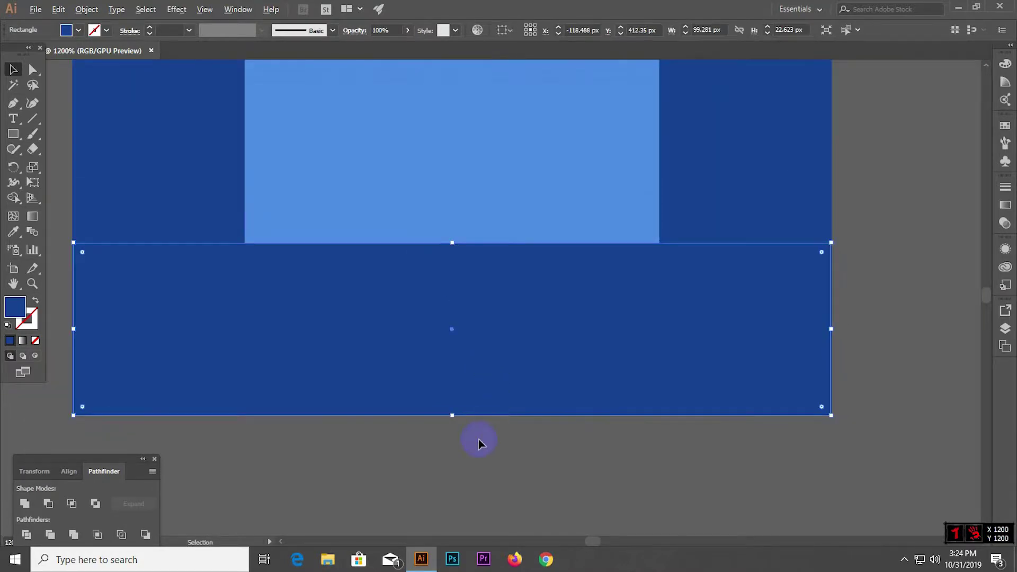
pyautogui.keyDown('alt'); pyautogui.scroll(-1, 479, 440); pyautogui.keyUp('alt')
pyautogui.click(578, 469)
pyautogui.keyDown('alt'); pyautogui.scroll(-3, 521, 459); pyautogui.keyUp('alt')
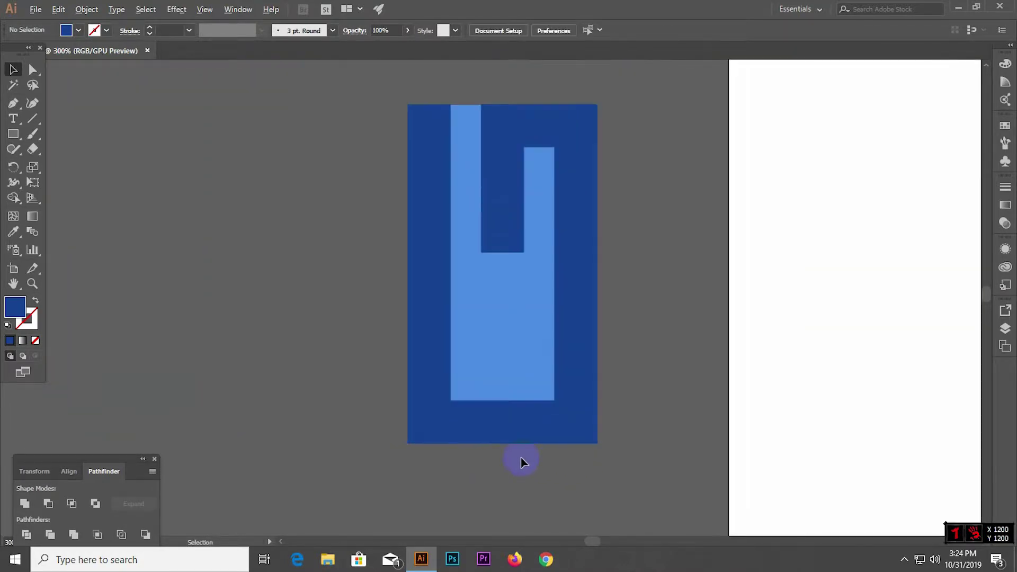
pyautogui.keyDown('alt'); pyautogui.scroll(-2, 520, 458); pyautogui.keyUp('alt')
pyautogui.keyDown('alt'); pyautogui.scroll(-1, 592, 411); pyautogui.keyUp('alt')
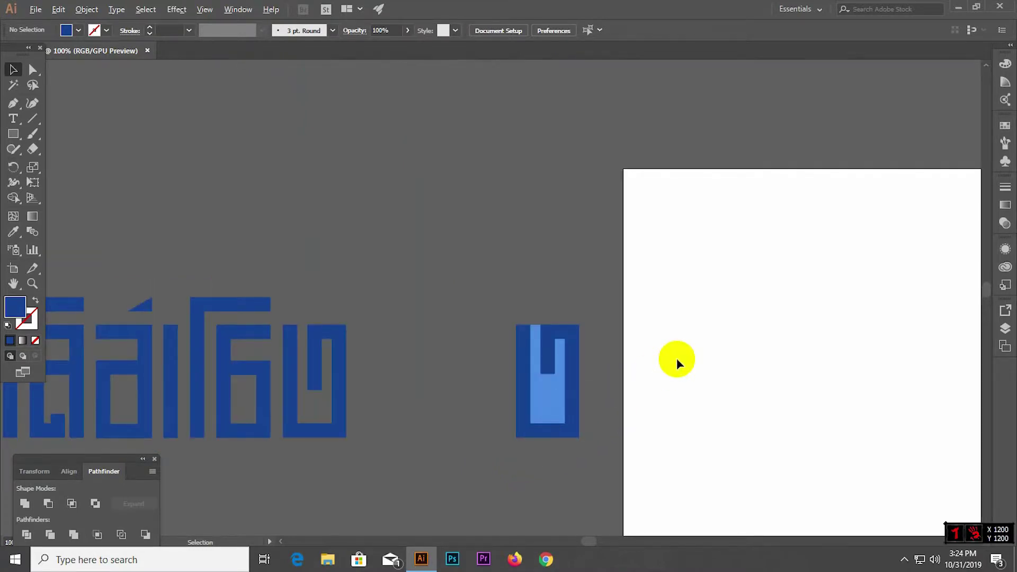
pyautogui.keyDown('alt'); pyautogui.scroll(-2, 676, 358); pyautogui.keyUp('alt')
# Drag the light-blue block out of the finished glyph.
pyautogui.moveTo(586, 344); pyautogui.dragTo(619, 382)
pyautogui.moveTo(601, 347); pyautogui.dragTo(545, 180)
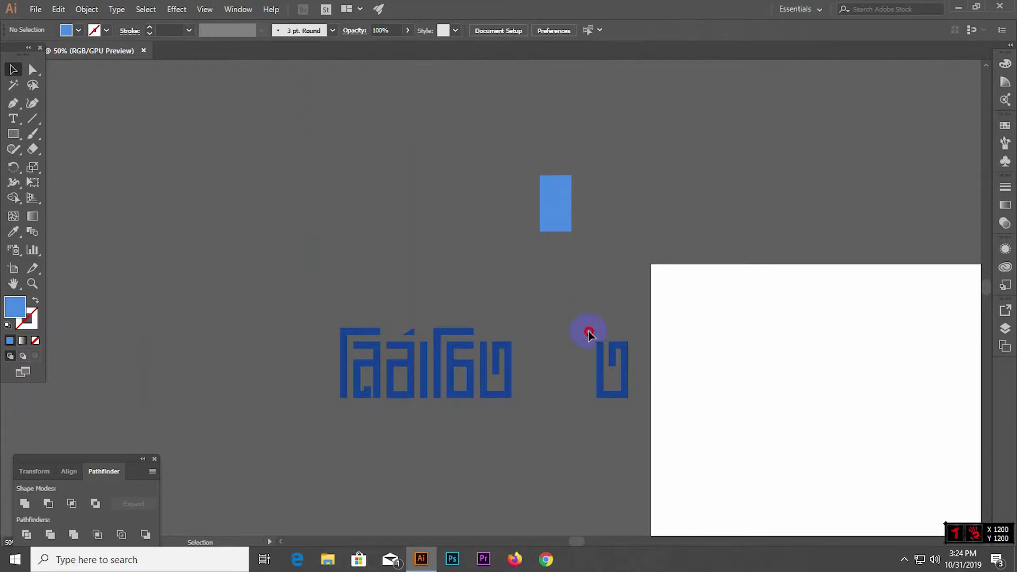
pyautogui.moveTo(589, 332); pyautogui.dragTo(630, 425)
pyautogui.keyDown('alt'); pyautogui.scroll(1, 631, 398); pyautogui.keyUp('alt')
pyautogui.keyDown('alt'); pyautogui.scroll(2, 614, 376); pyautogui.keyUp('alt')
pyautogui.click(482, 268)
pyautogui.keyDown('alt'); pyautogui.scroll(-2, 483, 264); pyautogui.keyUp('alt')
pyautogui.keyDown('alt'); pyautogui.scroll(-1, 482, 265); pyautogui.keyUp('alt')
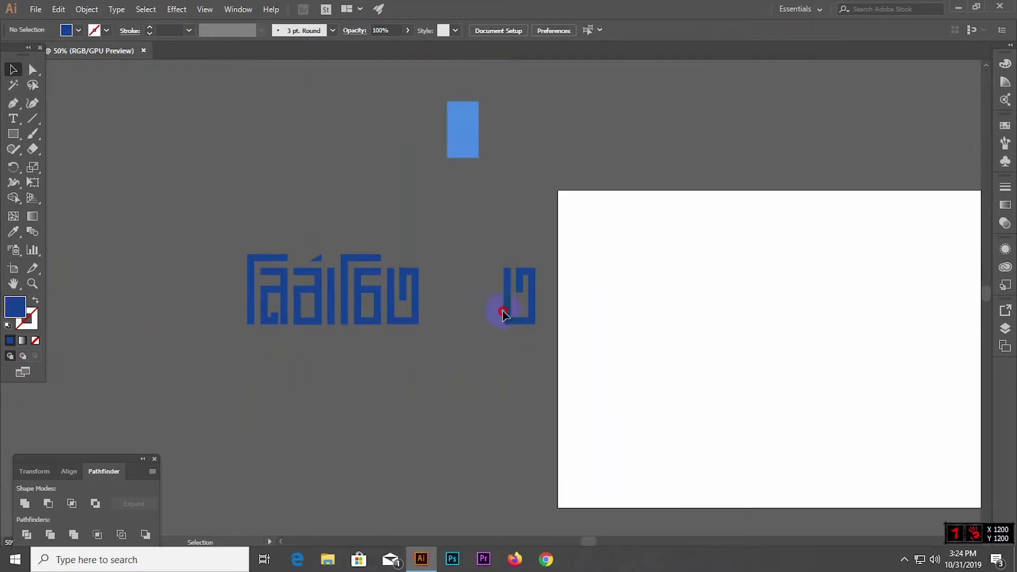
# Move the whole finished glyph up out of the way.
pyautogui.click(532, 304)
pyautogui.keyDown('ctrl'); pyautogui.click(532, 312); pyautogui.keyUp('ctrl')
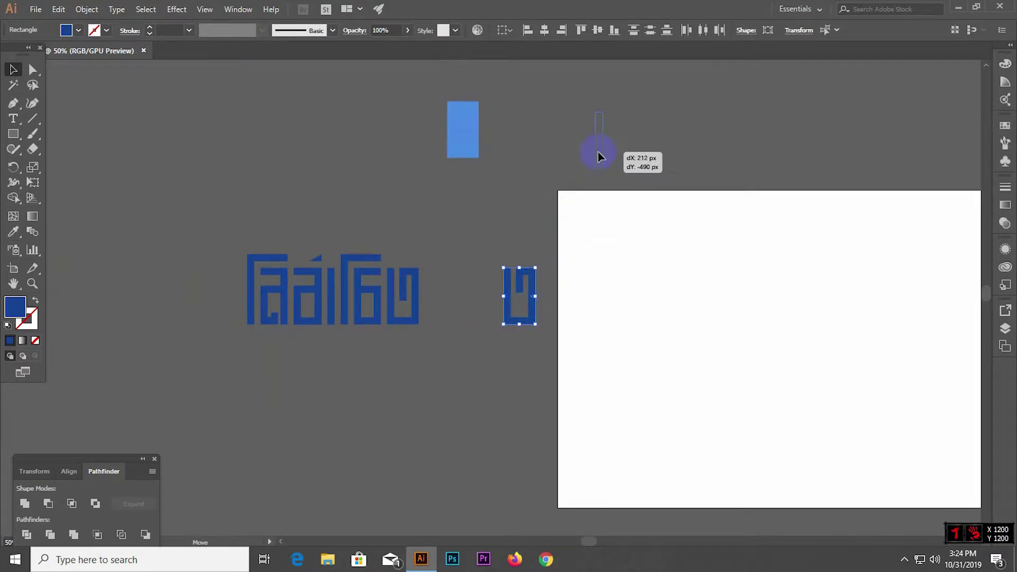
pyautogui.click(530, 313)
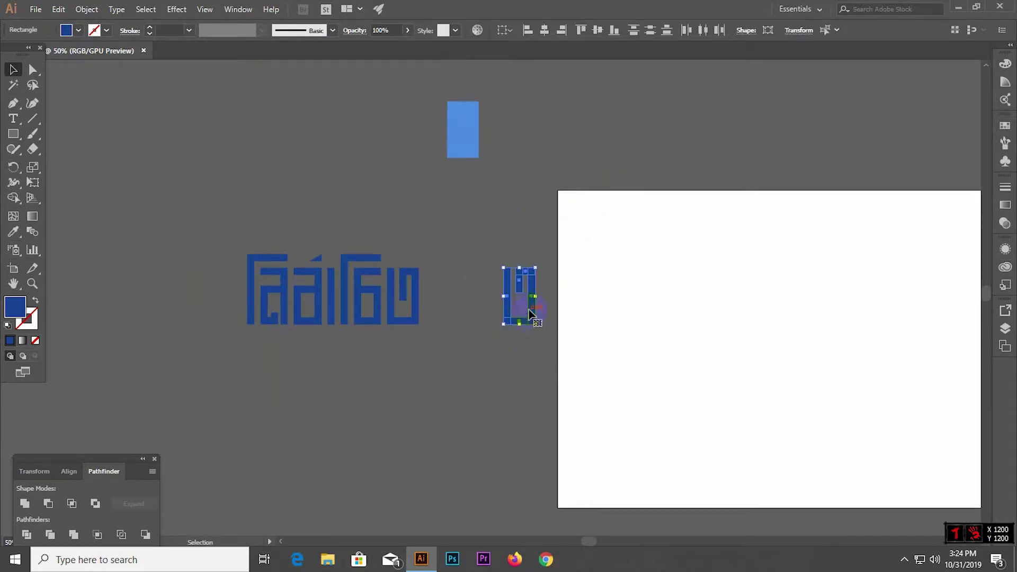
pyautogui.moveTo(535, 289); pyautogui.dragTo(632, 111)
pyautogui.click(452, 245)
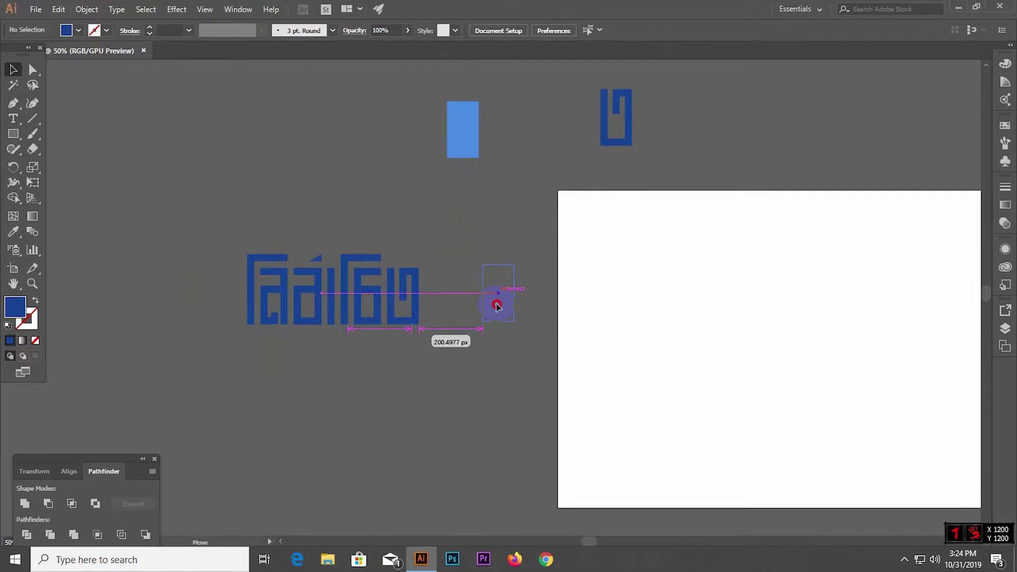
# Place the light-blue block beside the word and set a 60.466 × 22.623 px dark bar on top.
pyautogui.moveTo(462, 145); pyautogui.dragTo(497, 309)
pyautogui.moveTo(607, 123)
pyautogui.mouseDown()
pyautogui.moveTo(478, 218)
pyautogui.moveTo(514, 218)
pyautogui.moveTo(621, 103)
pyautogui.moveTo(484, 124)
pyautogui.moveTo(479, 170)
pyautogui.mouseUp()
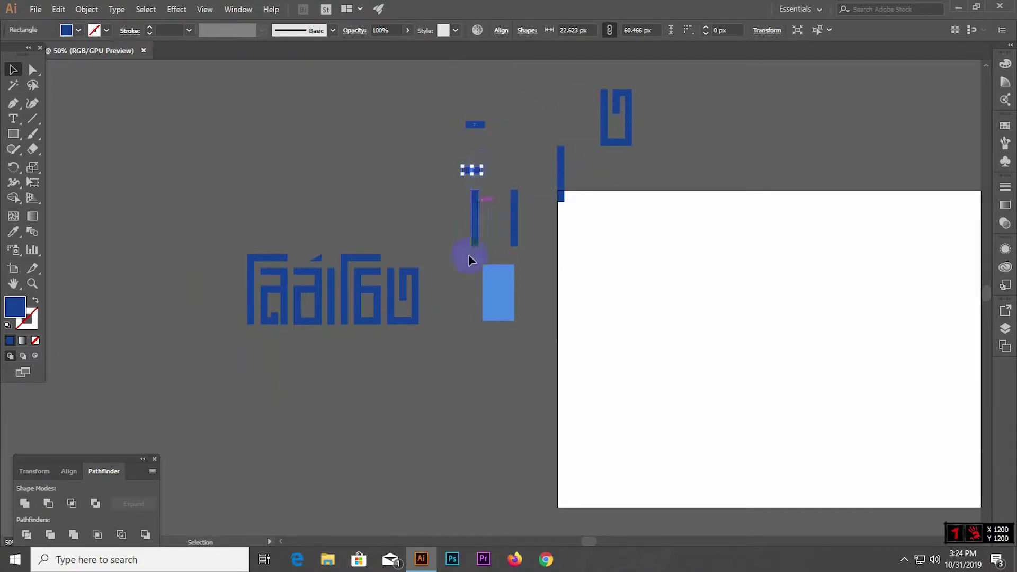
pyautogui.scroll(2, 479, 321)
pyautogui.scroll(-1, 482, 235)
pyautogui.moveTo(478, 93)
pyautogui.mouseDown()
pyautogui.moveTo(520, 229)
pyautogui.moveTo(503, 193)
pyautogui.mouseUp()
# Stretch the top bar across the block's width and copy it down to the bottom.
pyautogui.scroll(5, 521, 229)
pyautogui.scroll(-1, 420, 214)
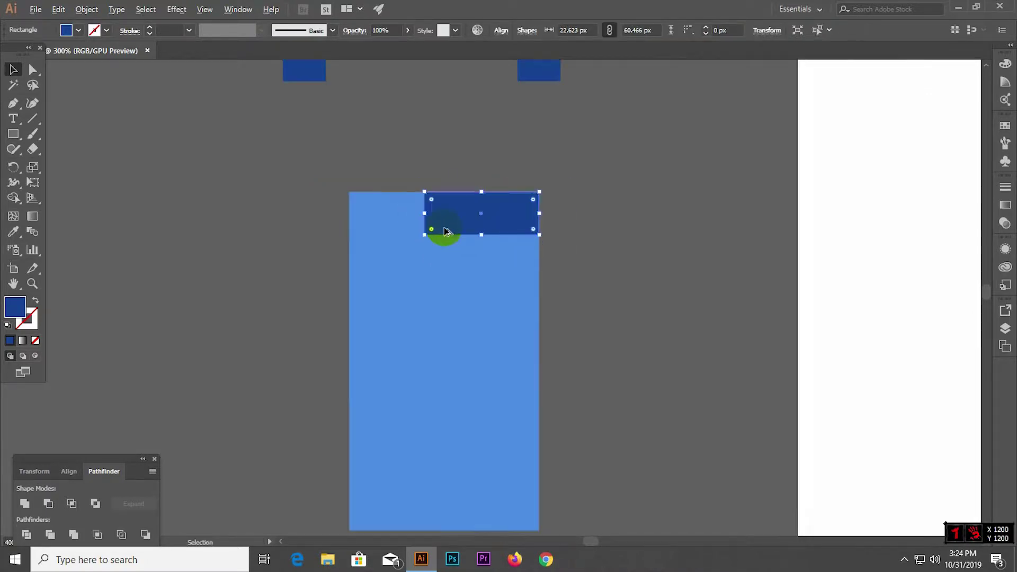
pyautogui.scroll(-1, 440, 234)
pyautogui.scroll(-1, 453, 238)
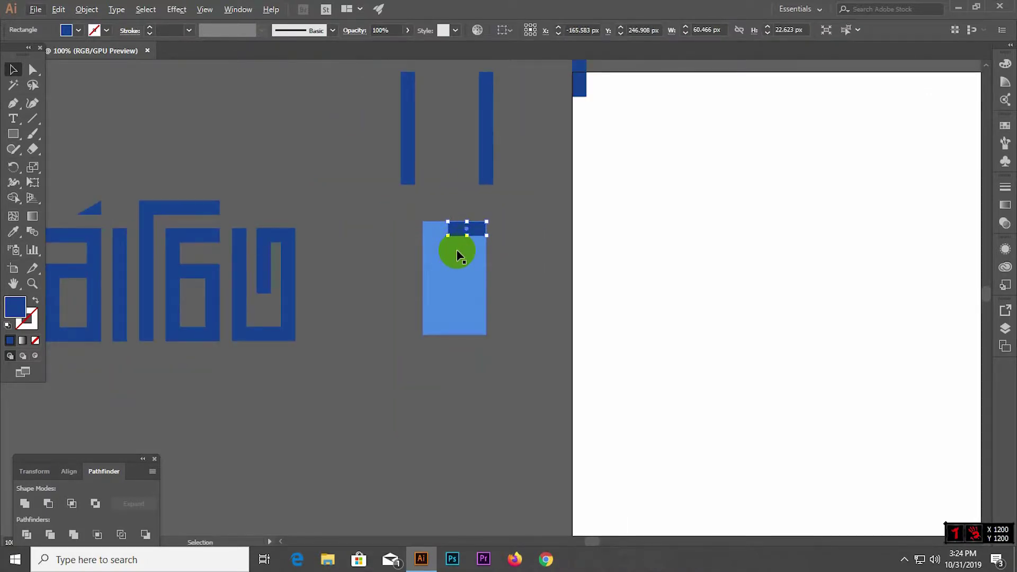
pyautogui.scroll(2, 438, 233)
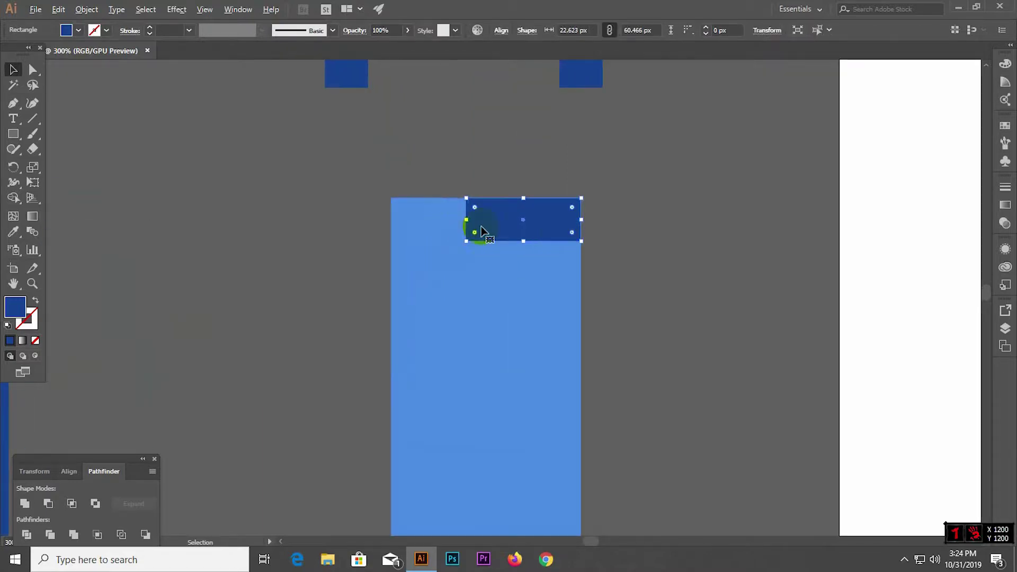
pyautogui.scroll(-1, 482, 232)
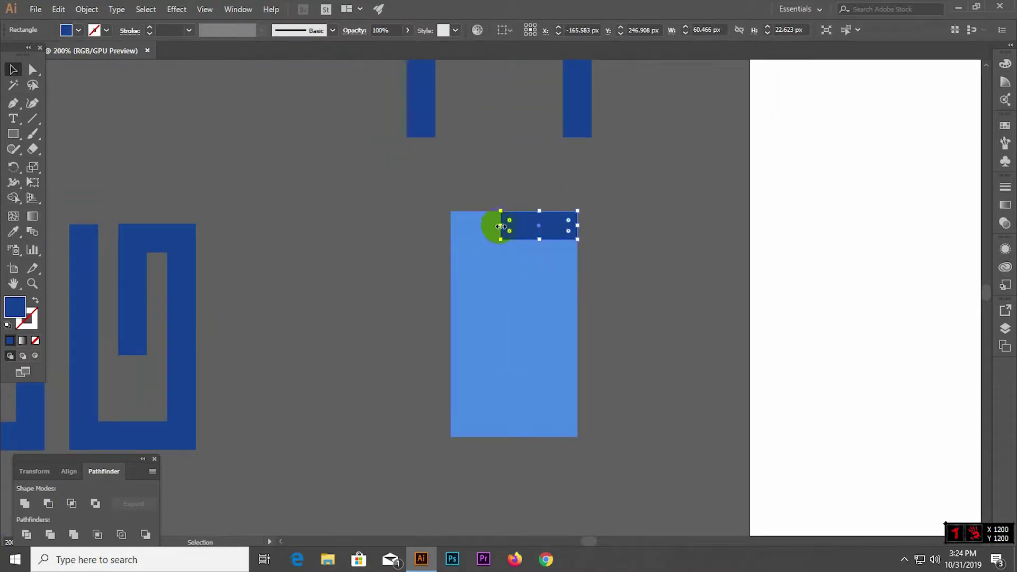
pyautogui.moveTo(500, 226); pyautogui.dragTo(451, 225)
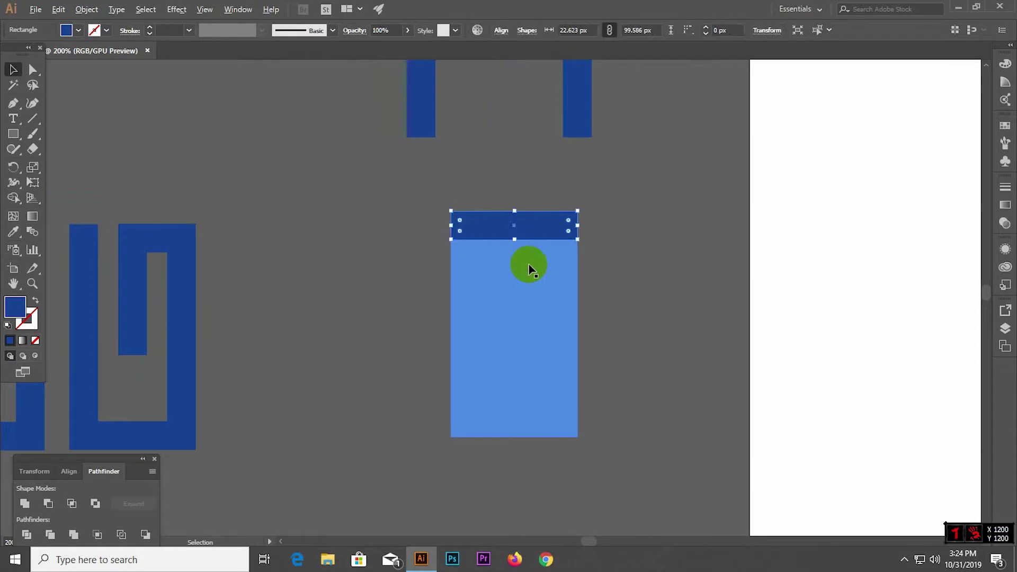
pyautogui.scroll(-2, 530, 269)
pyautogui.moveTo(529, 249)
pyautogui.mouseDown()
pyautogui.moveTo(526, 361)
pyautogui.moveTo(529, 347)
pyautogui.mouseUp()
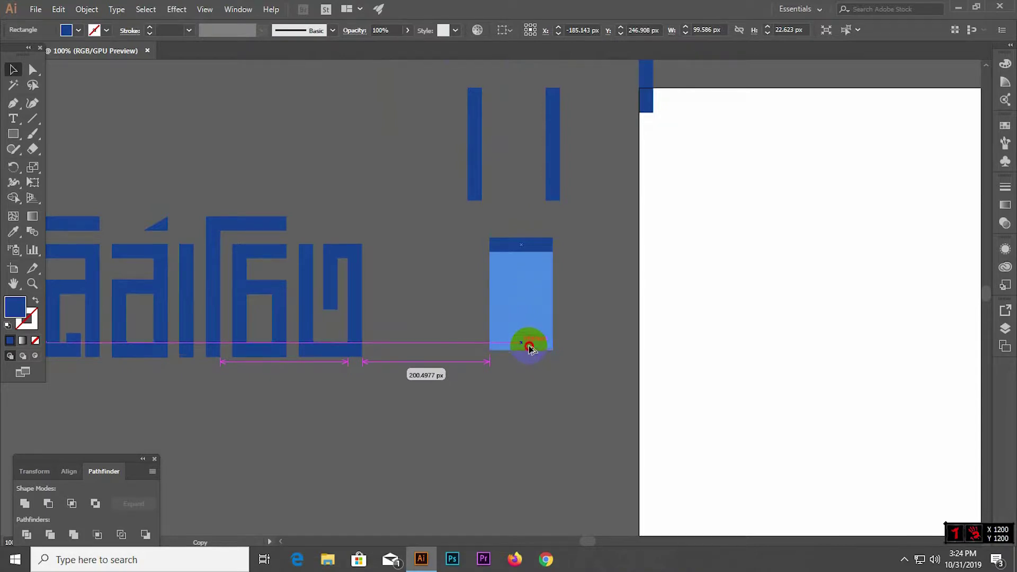
# Add a side bar and a raised middle crossbar splitting the block into two windows.
pyautogui.moveTo(553, 159)
pyautogui.mouseDown()
pyautogui.moveTo(497, 310)
pyautogui.moveTo(546, 301)
pyautogui.mouseUp()
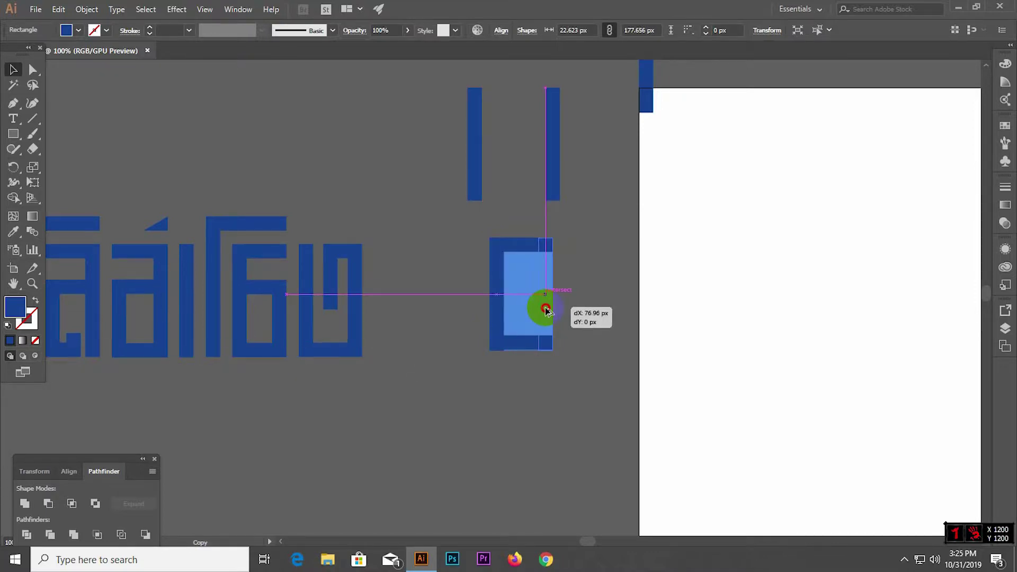
pyautogui.moveTo(523, 249); pyautogui.dragTo(526, 311)
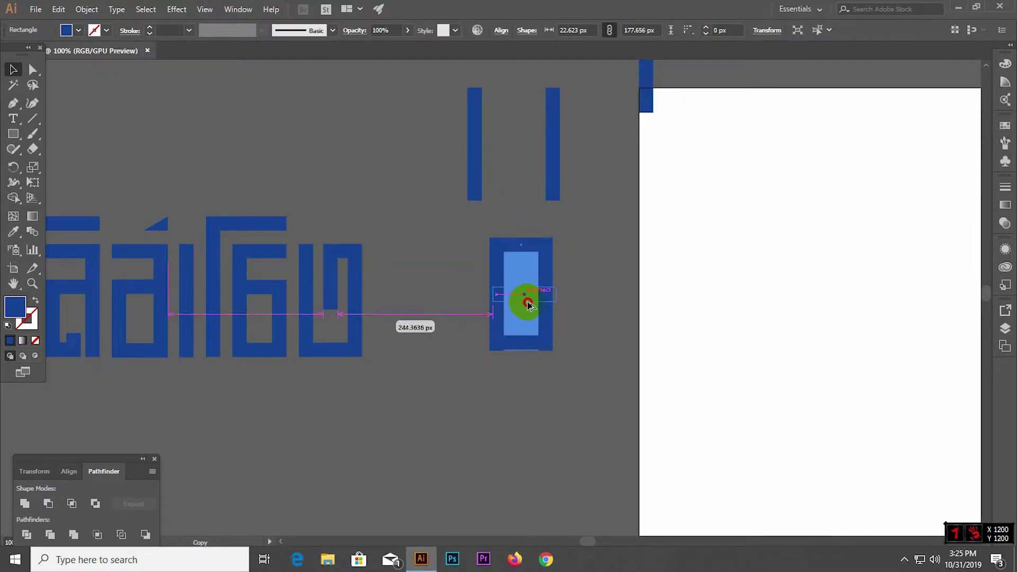
pyautogui.moveTo(527, 312); pyautogui.dragTo(524, 298)
pyautogui.click(591, 291)
pyautogui.click(542, 316)
pyautogui.moveTo(524, 295); pyautogui.dragTo(522, 282)
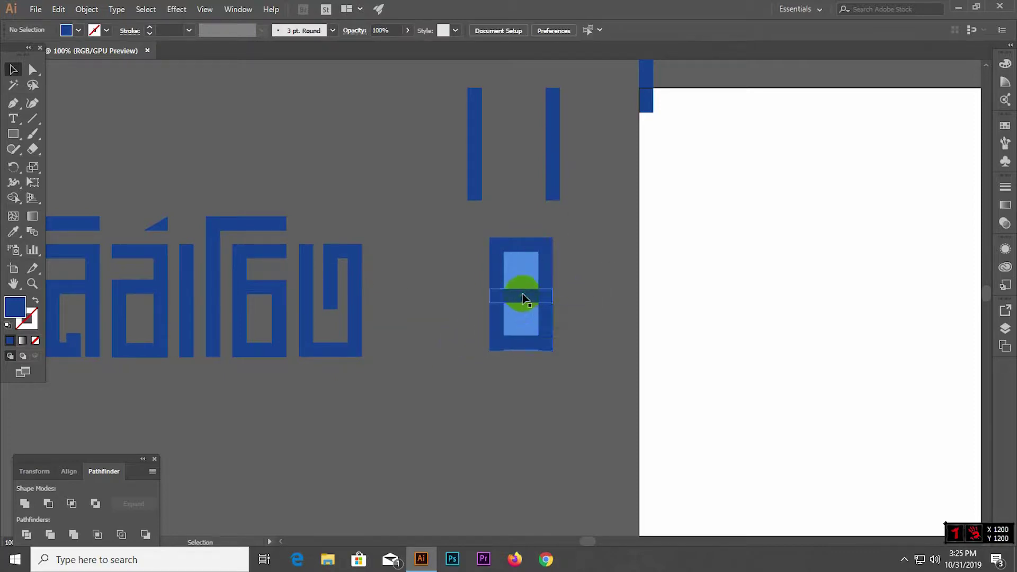
pyautogui.click(600, 280)
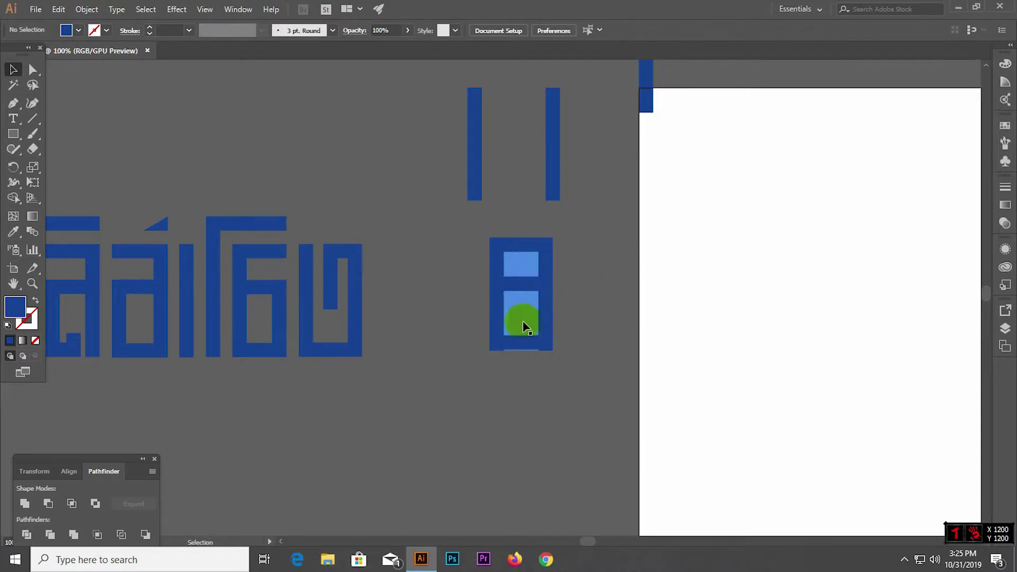
# Align the bottom bar with the block's bottom edge.
pyautogui.scroll(5, 513, 362)
pyautogui.moveTo(562, 308); pyautogui.dragTo(556, 306)
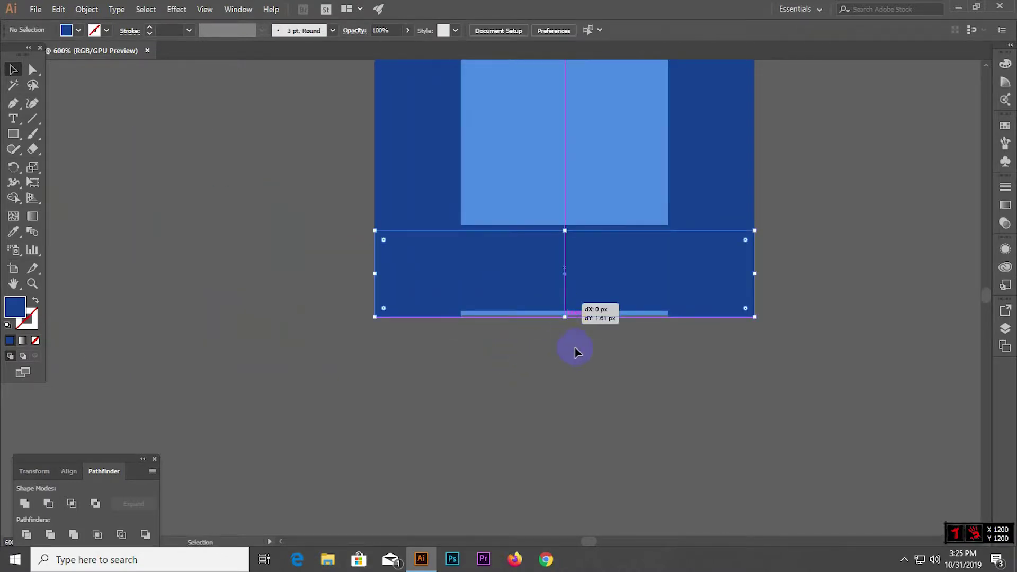
pyautogui.moveTo(575, 350); pyautogui.dragTo(576, 351)
pyautogui.scroll(-2, 580, 356)
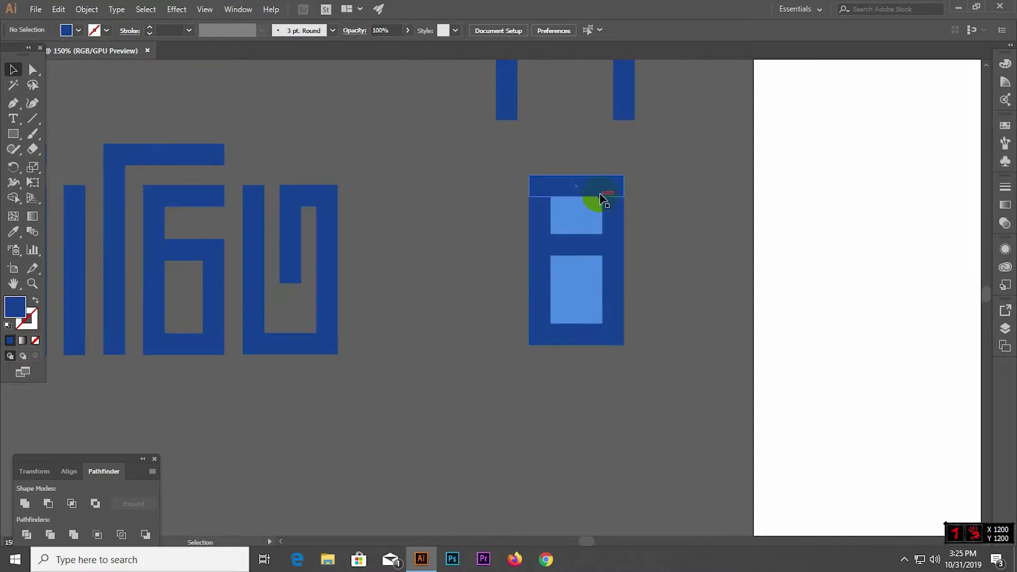
# Drag the right strip's top edge down, leaving the glyph's top-right open.
pyautogui.click(585, 225)
pyautogui.click(665, 227)
pyautogui.click(607, 227)
pyautogui.click(612, 223)
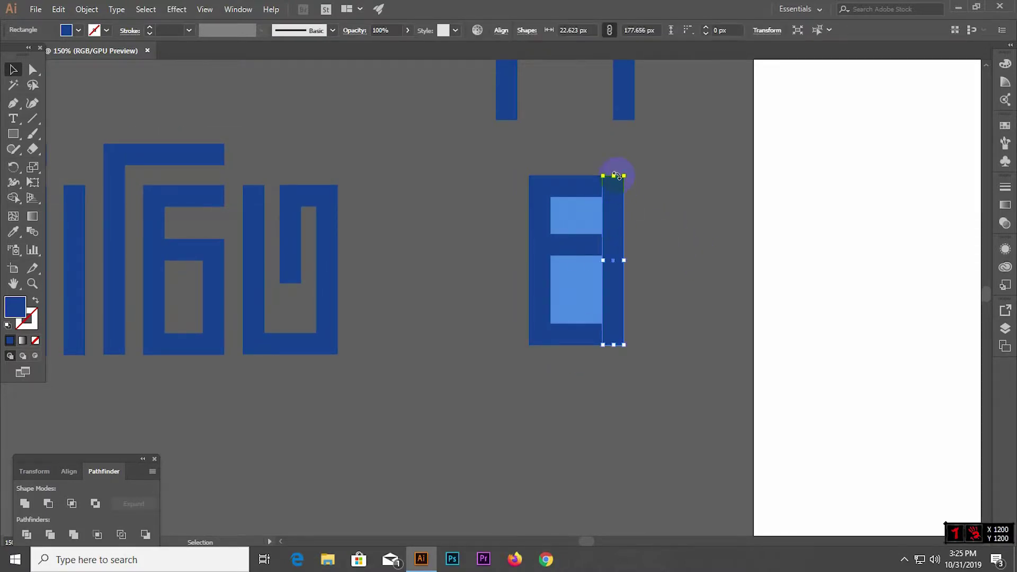
pyautogui.moveTo(617, 176); pyautogui.dragTo(614, 234)
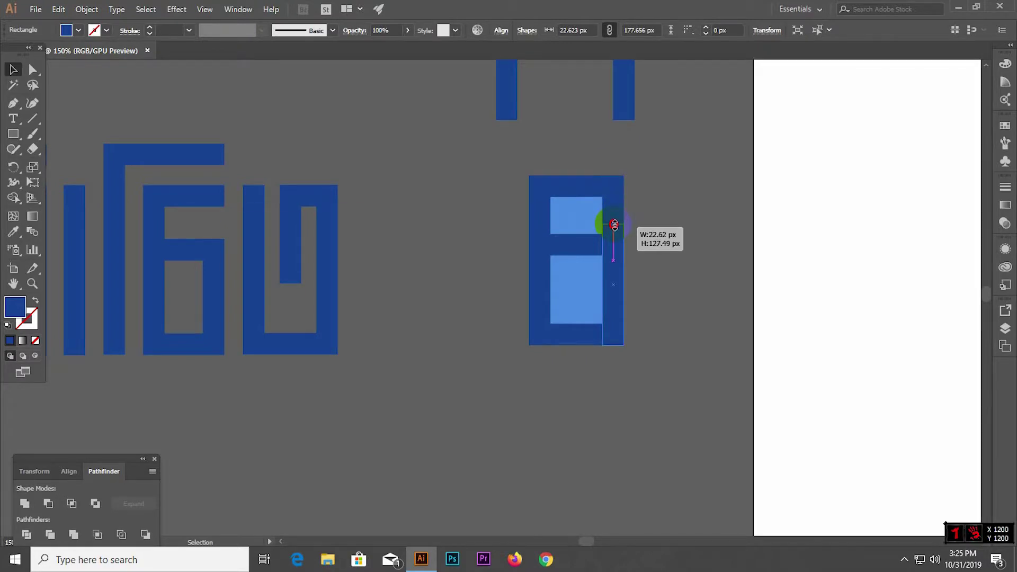
pyautogui.click(644, 222)
pyautogui.click(595, 250)
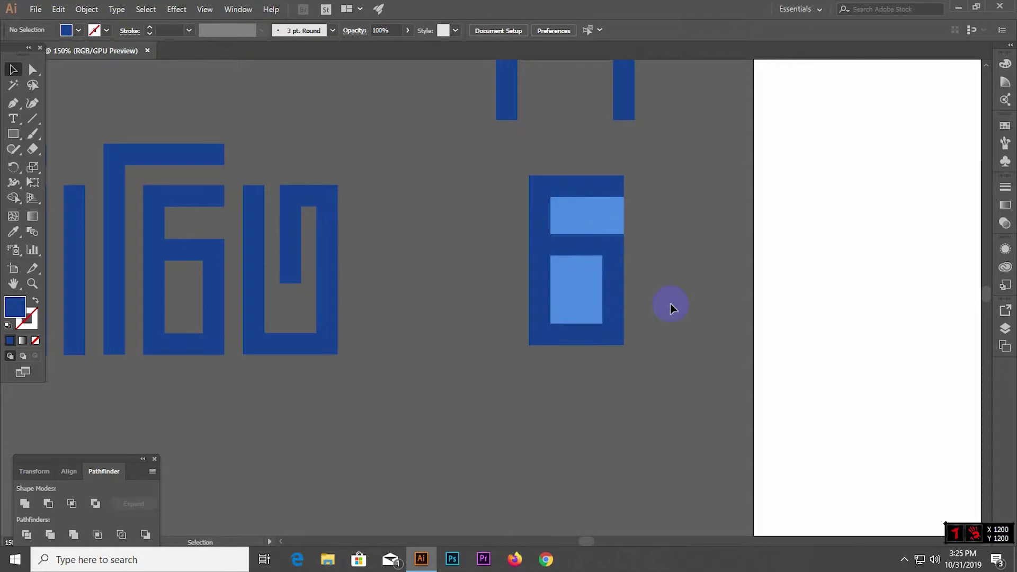
# Shift the 6 glyph's dark left bar to the right.
pyautogui.click(567, 300)
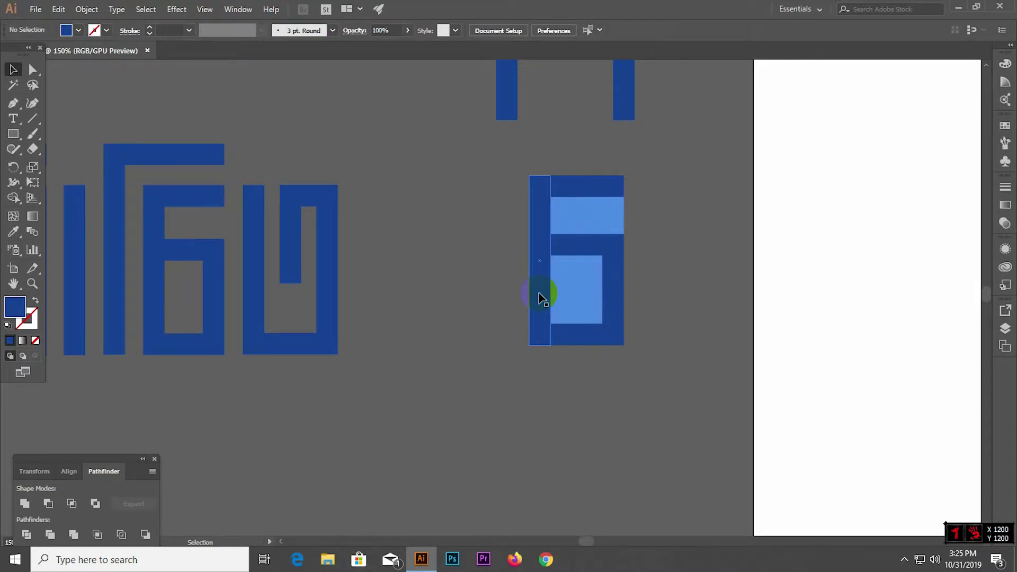
pyautogui.moveTo(540, 295)
pyautogui.mouseDown()
pyautogui.moveTo(565, 295)
pyautogui.moveTo(540, 286)
pyautogui.mouseUp()
pyautogui.click(667, 304)
pyautogui.click(692, 288)
# Raise the glyph's middle bar about 25 px, then lower it slightly.
pyautogui.click(577, 249)
pyautogui.moveTo(576, 253); pyautogui.dragTo(576, 240)
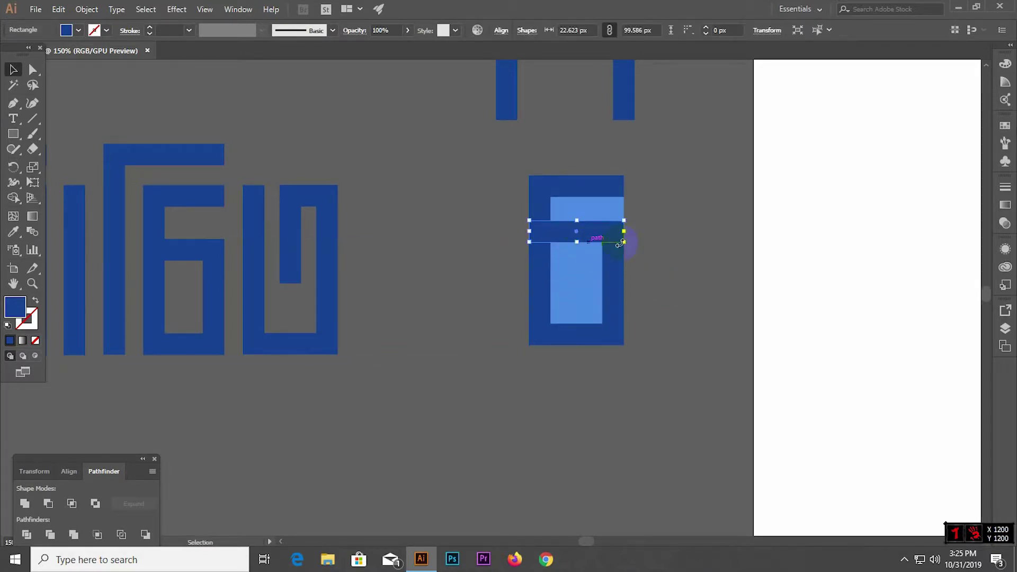
pyautogui.click(679, 237)
pyautogui.moveTo(594, 235); pyautogui.dragTo(594, 243)
pyautogui.click(639, 281)
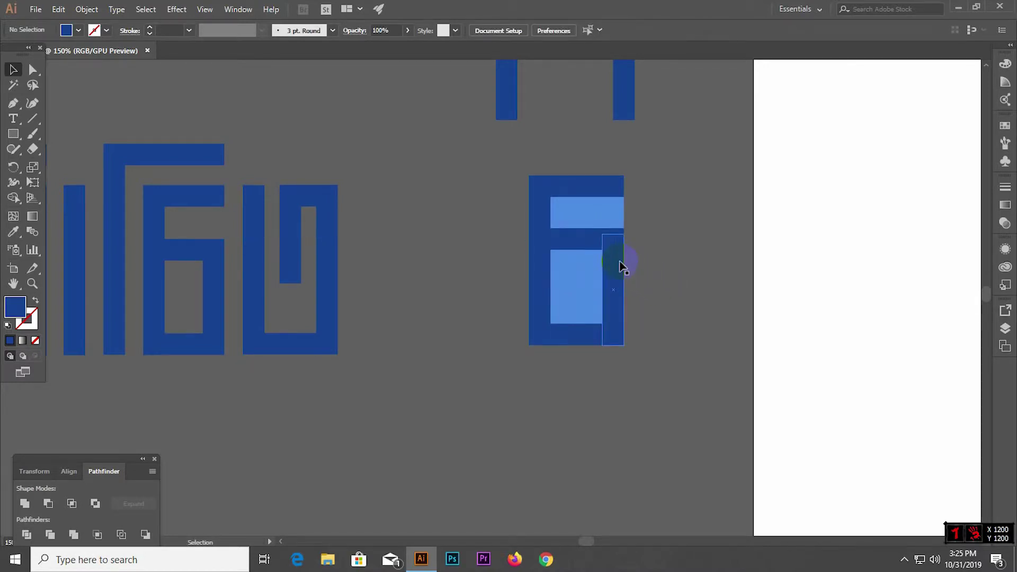
# Move the light-blue rectangle out to the left of the glyph.
pyautogui.moveTo(578, 302)
pyautogui.mouseDown()
pyautogui.moveTo(479, 361)
pyautogui.moveTo(448, 308)
pyautogui.mouseUp()
pyautogui.click(631, 329)
pyautogui.keyDown('alt'); pyautogui.scroll(-1, 563, 271); pyautogui.keyUp('alt')
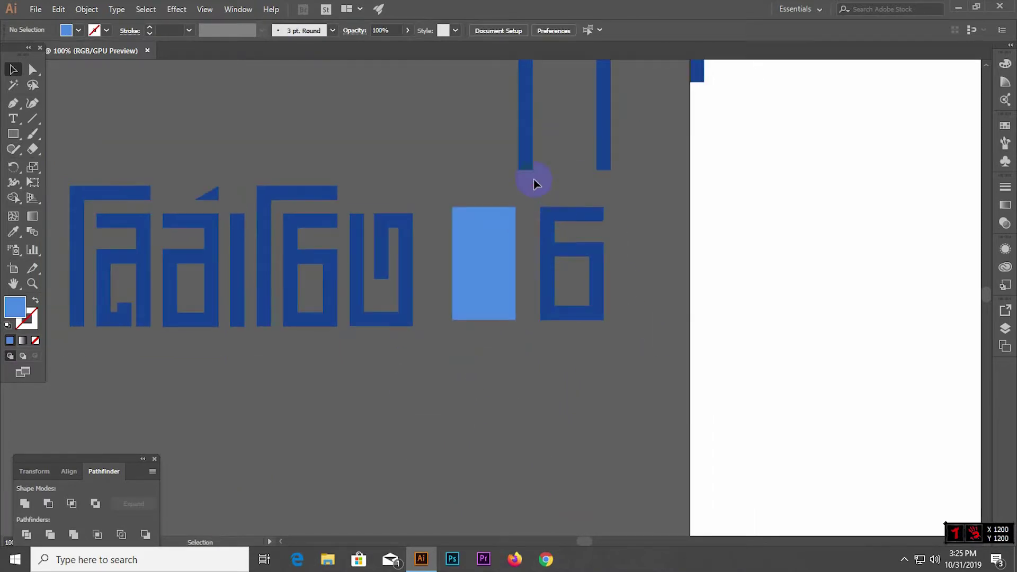
# Move the 6 glyph up beside the top glyph and shift its thin vertical bar left.
pyautogui.moveTo(533, 179); pyautogui.dragTo(587, 335)
pyautogui.keyDown('alt'); pyautogui.scroll(-2, 586, 337); pyautogui.keyUp('alt')
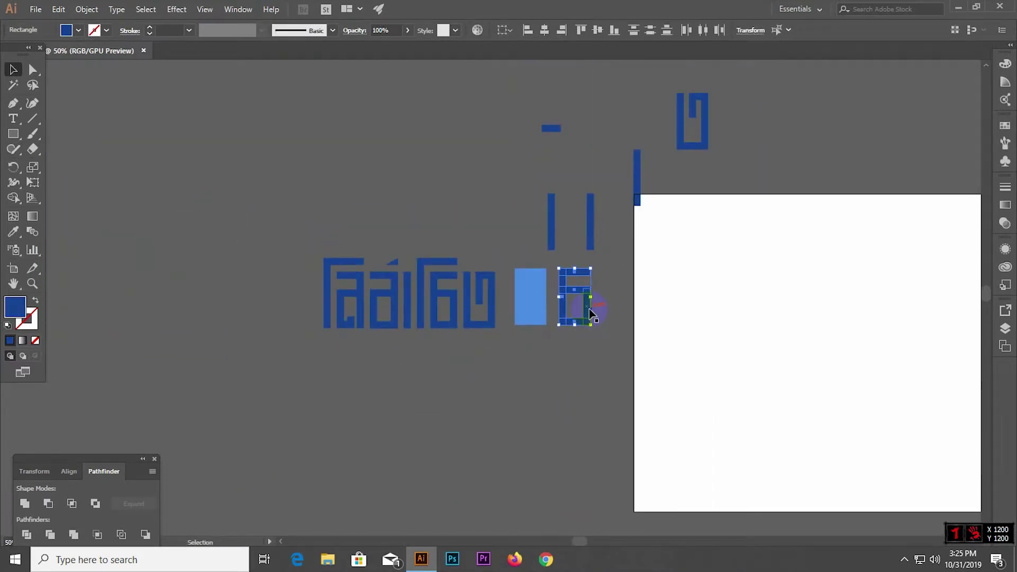
pyautogui.keyDown('ctrl'); pyautogui.click(590, 313); pyautogui.keyUp('ctrl')
pyautogui.click(607, 354)
pyautogui.click(568, 282)
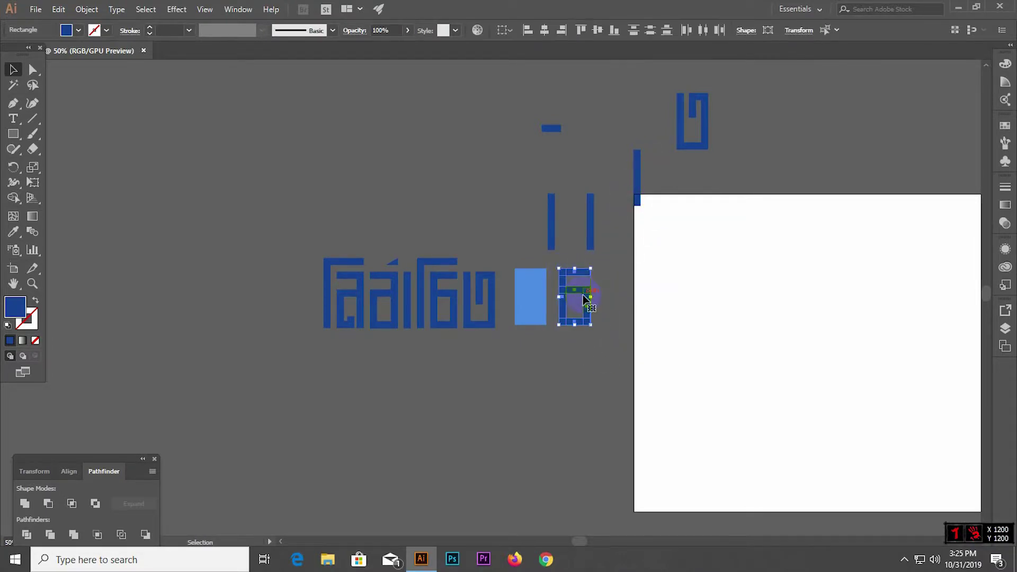
pyautogui.moveTo(584, 290); pyautogui.dragTo(663, 119)
pyautogui.click(665, 179)
pyautogui.moveTo(642, 188); pyautogui.dragTo(615, 181)
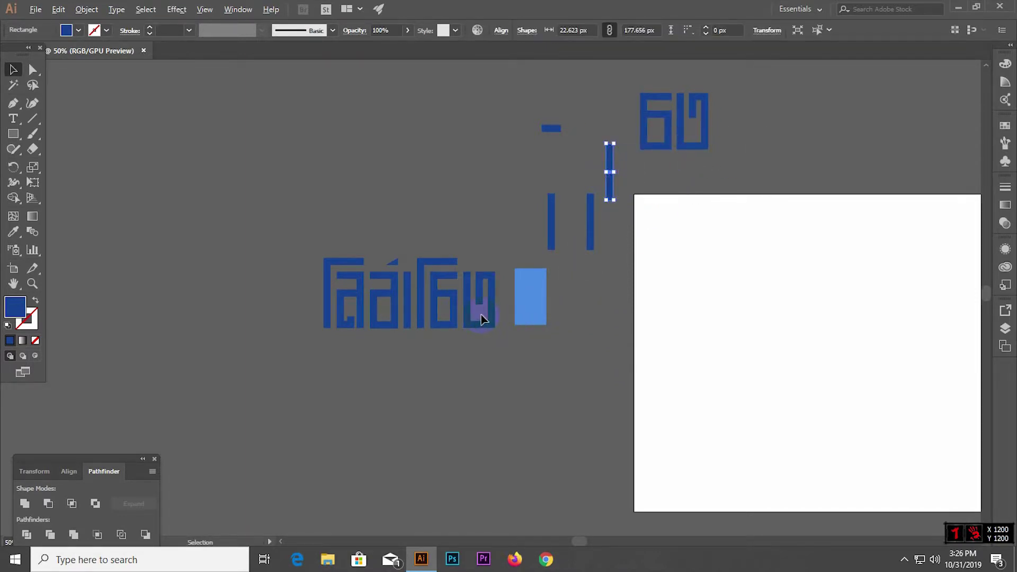
# Copy the 6 glyph onto the light-blue rectangle.
pyautogui.scroll(1, 483, 318)
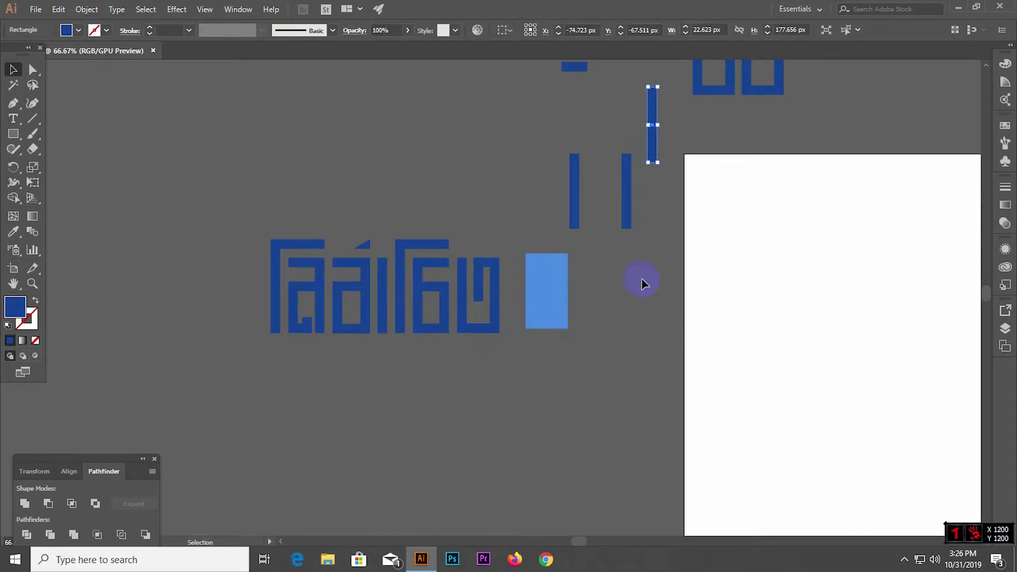
pyautogui.scroll(-1, 642, 283)
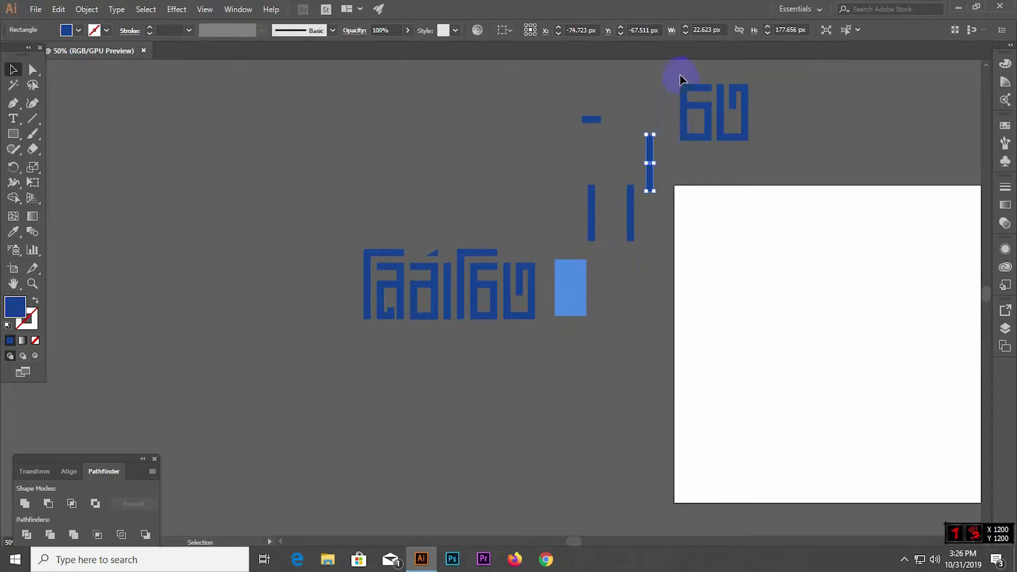
pyautogui.moveTo(694, 109); pyautogui.dragTo(577, 285)
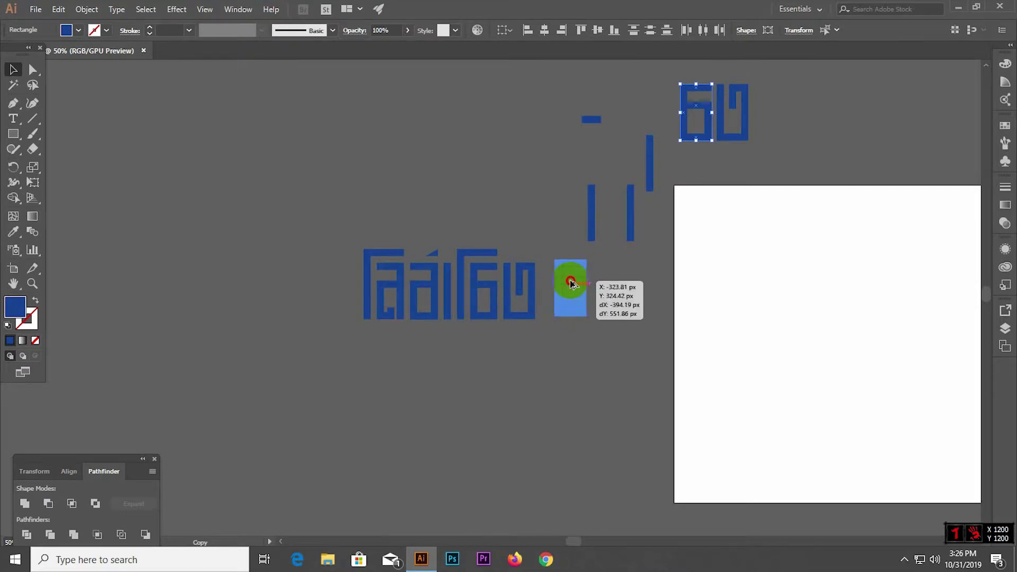
# Duplicate a dark bar to the right edge to close the copied glyph's right side.
pyautogui.scroll(5, 575, 285)
pyautogui.click(662, 332)
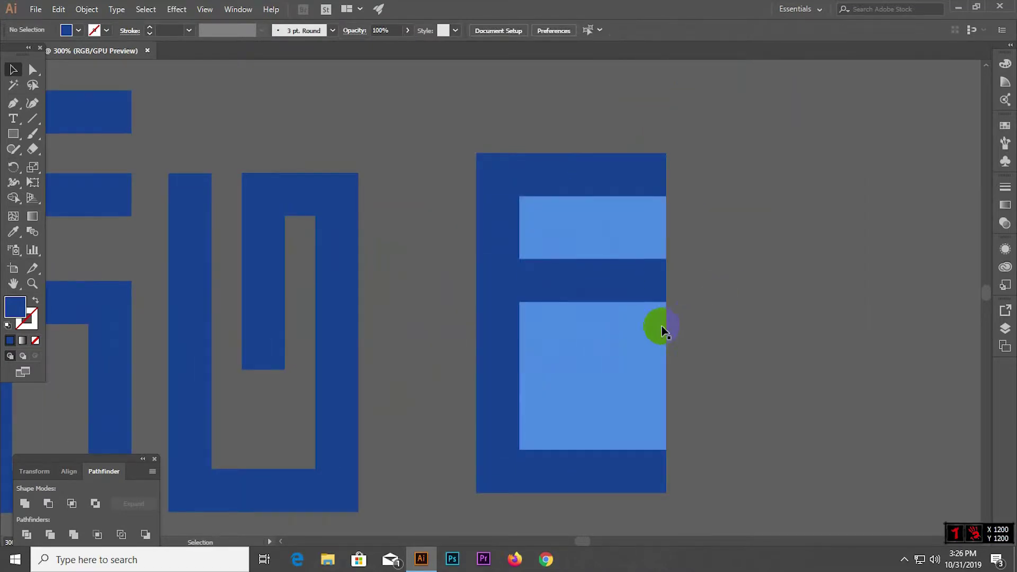
pyautogui.scroll(4, 637, 396)
pyautogui.scroll(-1, 657, 379)
pyautogui.click(657, 378)
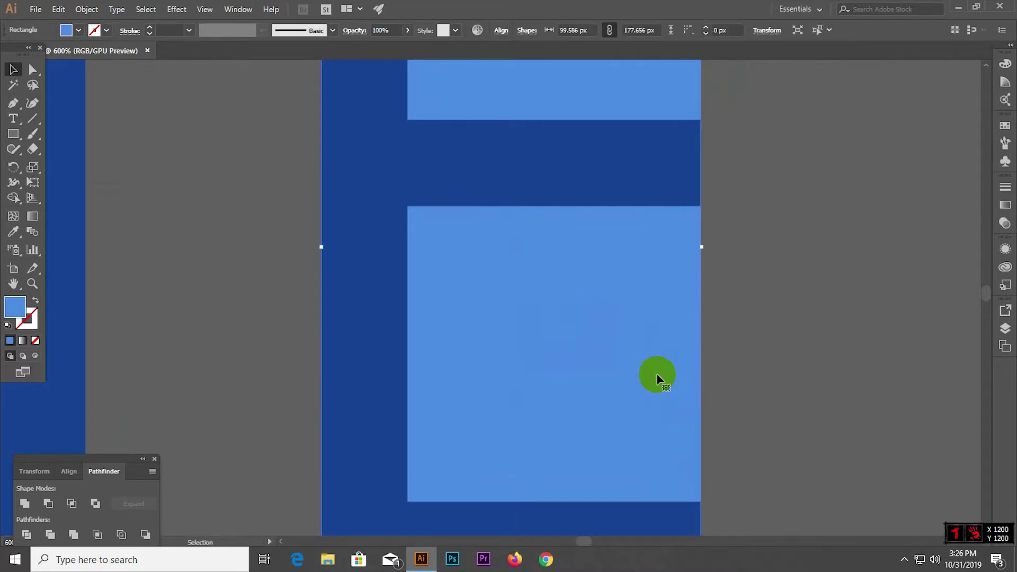
pyautogui.click(772, 328)
pyautogui.scroll(-3, 656, 205)
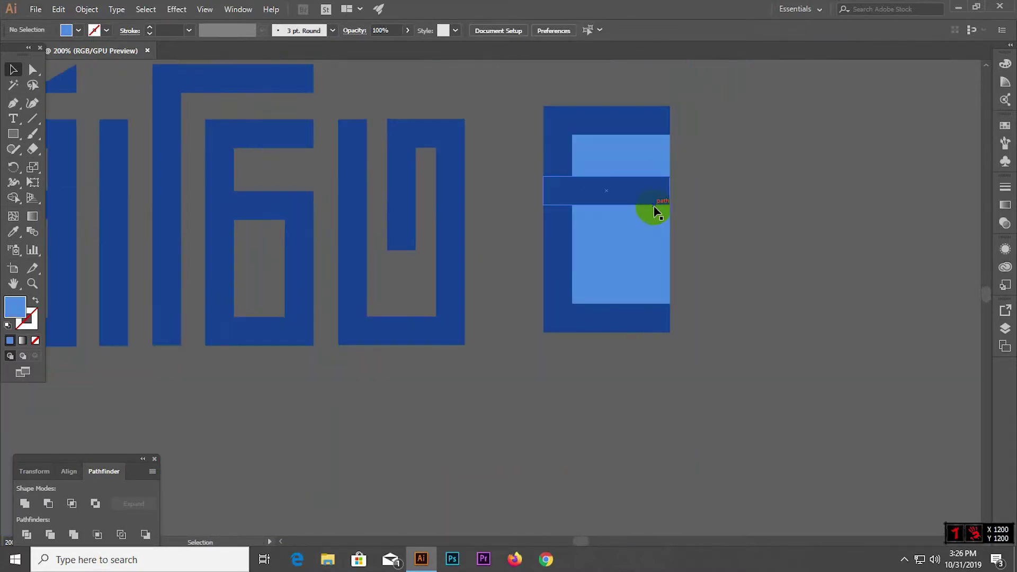
pyautogui.moveTo(578, 252); pyautogui.dragTo(671, 257)
# Shorten the glyph's left bar down to the crossbar.
pyautogui.click(561, 211)
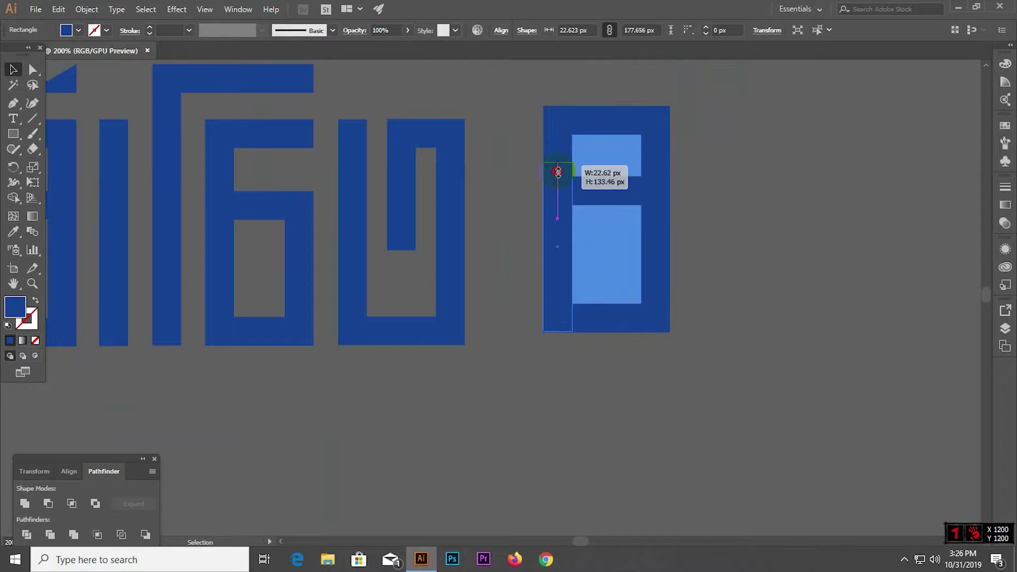
pyautogui.moveTo(558, 108)
pyautogui.mouseDown()
pyautogui.moveTo(558, 177)
pyautogui.moveTo(639, 310)
pyautogui.mouseUp()
pyautogui.click(713, 199)
pyautogui.keyDown('alt'); pyautogui.scroll(-2, 591, 196); pyautogui.keyUp('alt')
pyautogui.click(564, 119)
# Move the finished dark glyph up and left, above the lettering.
pyautogui.moveTo(595, 228); pyautogui.dragTo(615, 281)
pyautogui.keyDown('alt'); pyautogui.scroll(-2, 582, 288); pyautogui.keyUp('alt')
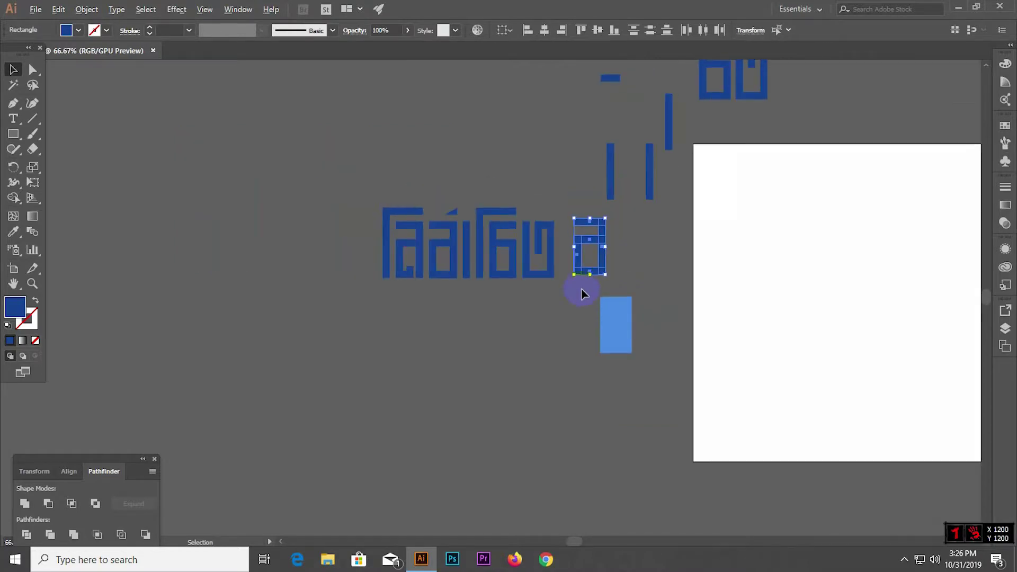
pyautogui.keyDown('alt'); pyautogui.scroll(-2, 592, 272); pyautogui.keyUp('alt')
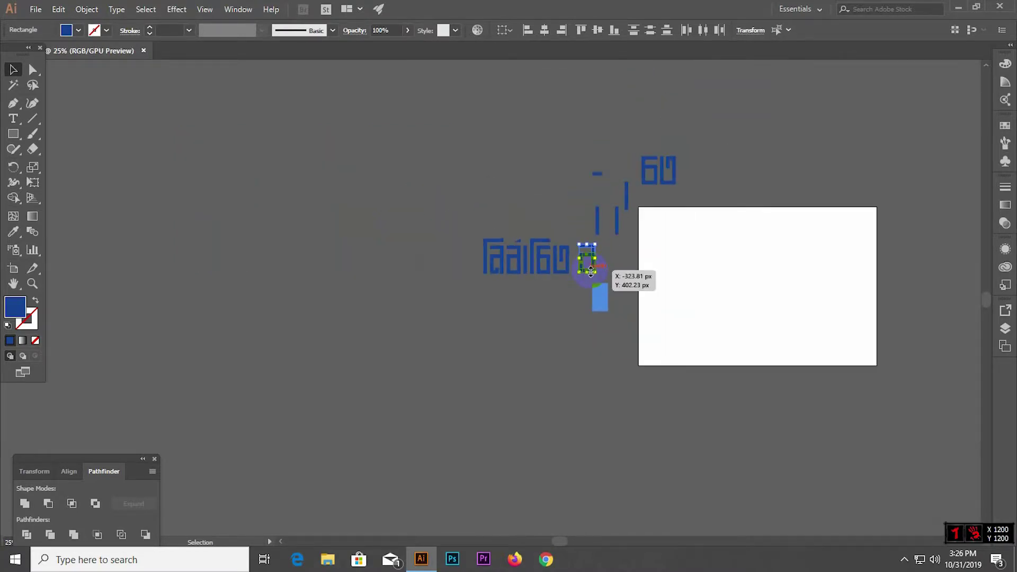
pyautogui.keyDown('alt'); pyautogui.scroll(3, 593, 267); pyautogui.keyUp('alt')
pyautogui.moveTo(593, 267); pyautogui.dragTo(510, 100)
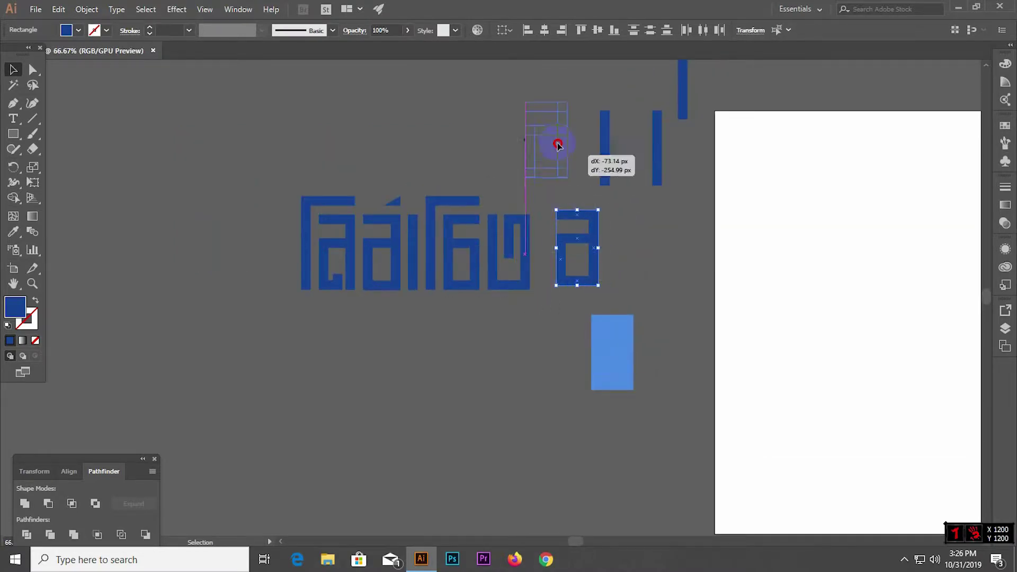
pyautogui.click(543, 170)
pyautogui.keyDown('alt'); pyautogui.scroll(-2, 542, 169); pyautogui.keyUp('alt')
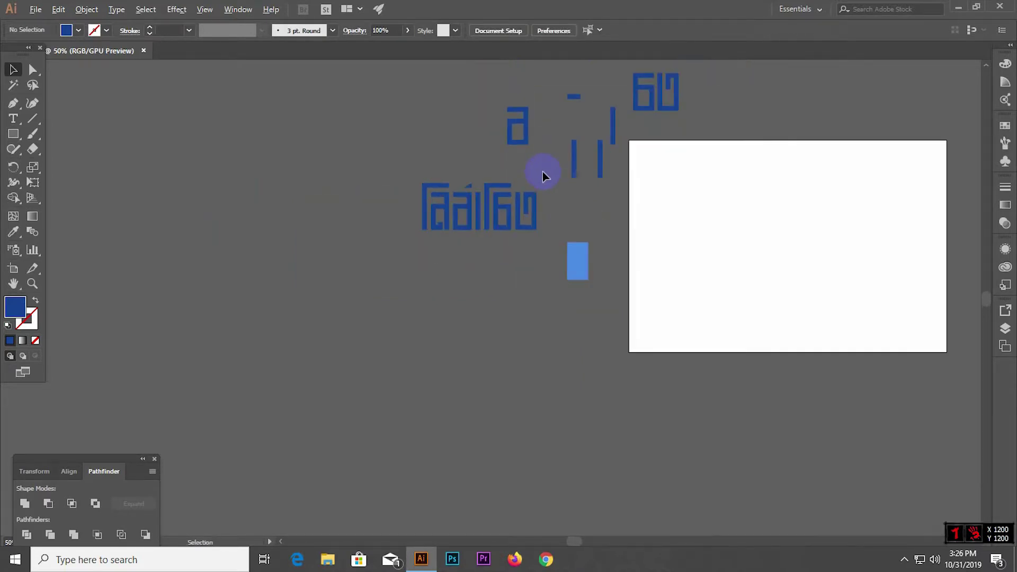
# Raise the light-blue rectangle higher within the copied a glyph.
pyautogui.moveTo(584, 292); pyautogui.dragTo(579, 220)
pyautogui.click(491, 95)
pyautogui.moveTo(532, 148)
pyautogui.mouseDown()
pyautogui.moveTo(528, 135)
pyautogui.moveTo(640, 304)
pyautogui.mouseUp()
pyautogui.scroll(2, 528, 139)
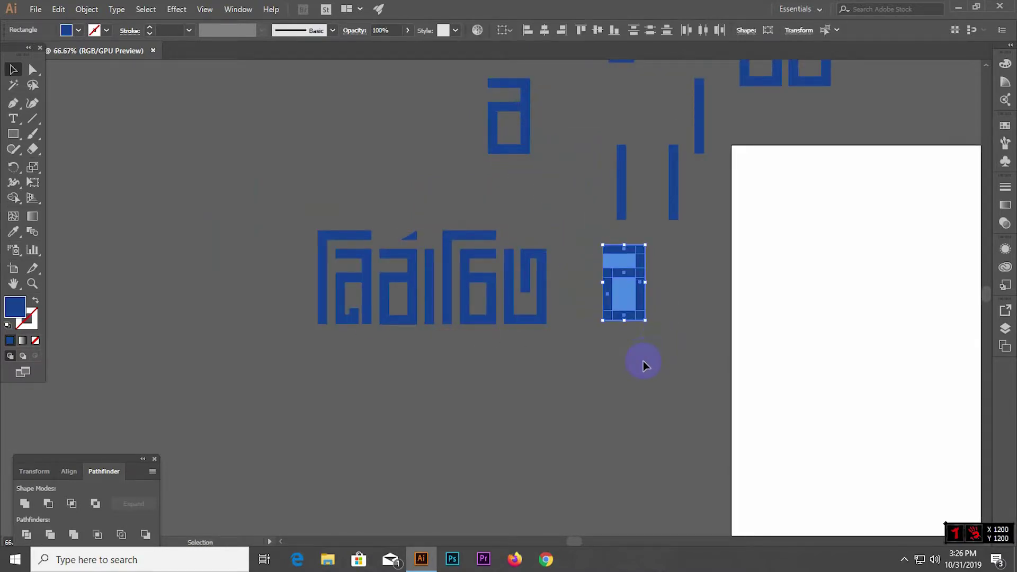
pyautogui.click(643, 360)
pyautogui.scroll(2, 623, 305)
pyautogui.scroll(1, 623, 305)
pyautogui.scroll(-2, 577, 304)
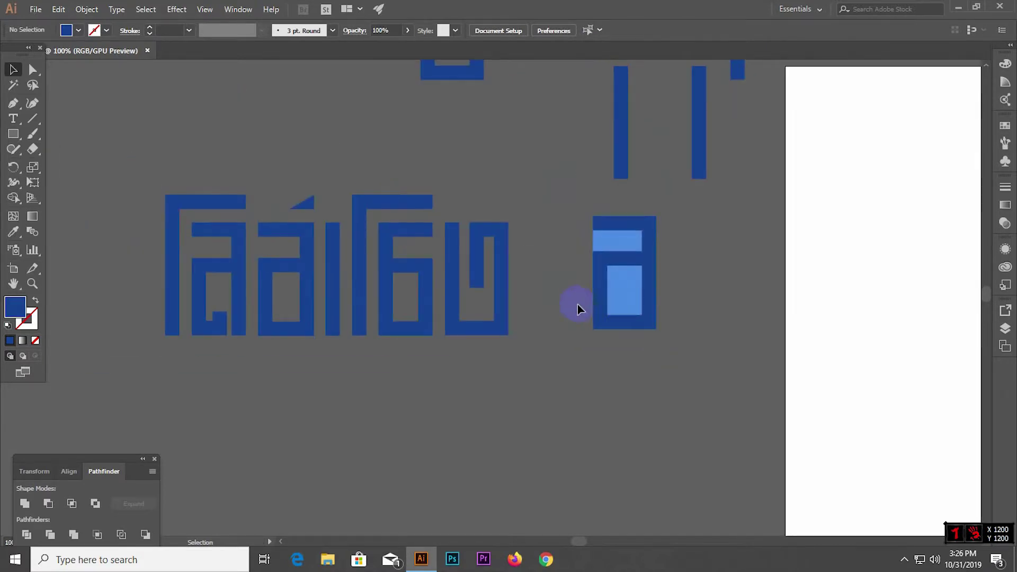
pyautogui.scroll(1, 568, 290)
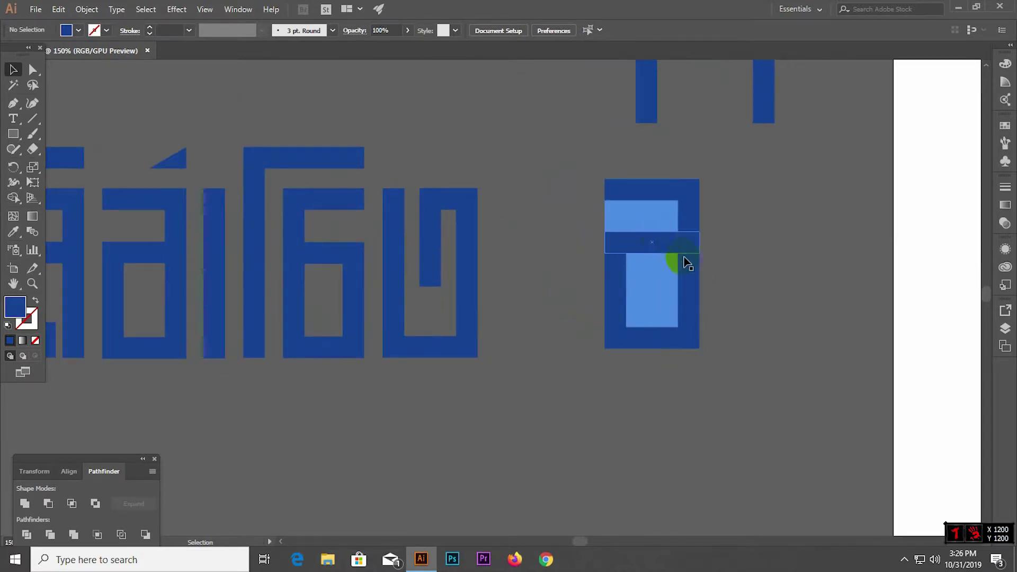
pyautogui.scroll(-1, 685, 260)
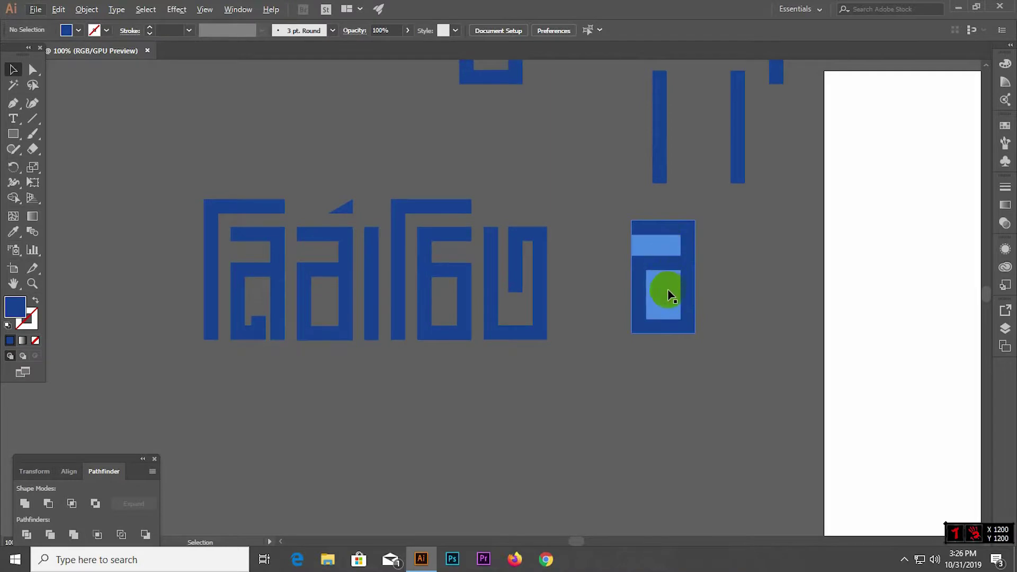
pyautogui.scroll(2, 669, 286)
# Copy a dark strip into the light rectangle and shorten it to 50 px tall.
pyautogui.moveTo(633, 302); pyautogui.dragTo(665, 301)
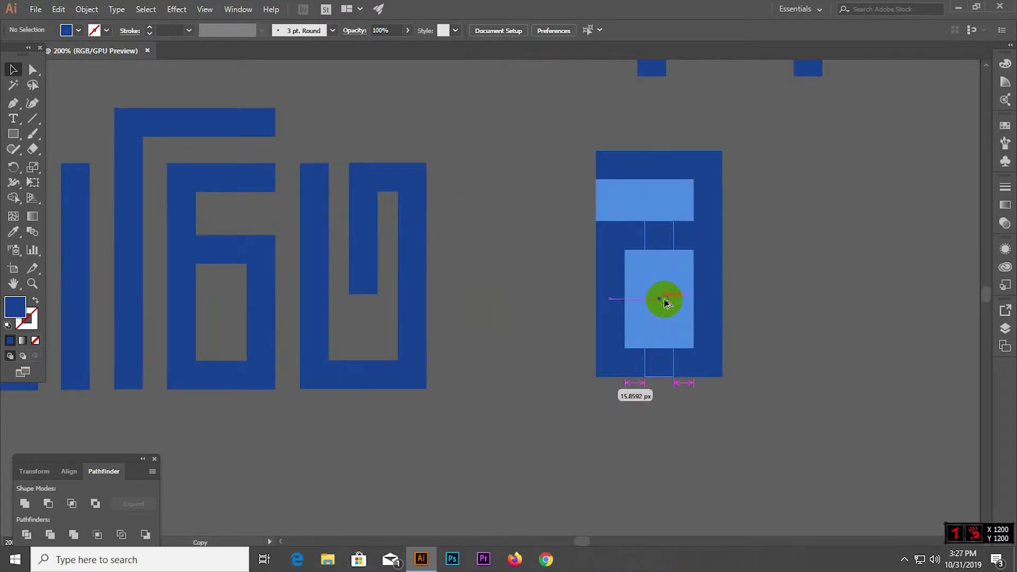
pyautogui.moveTo(666, 303); pyautogui.dragTo(665, 301)
pyautogui.click(664, 261)
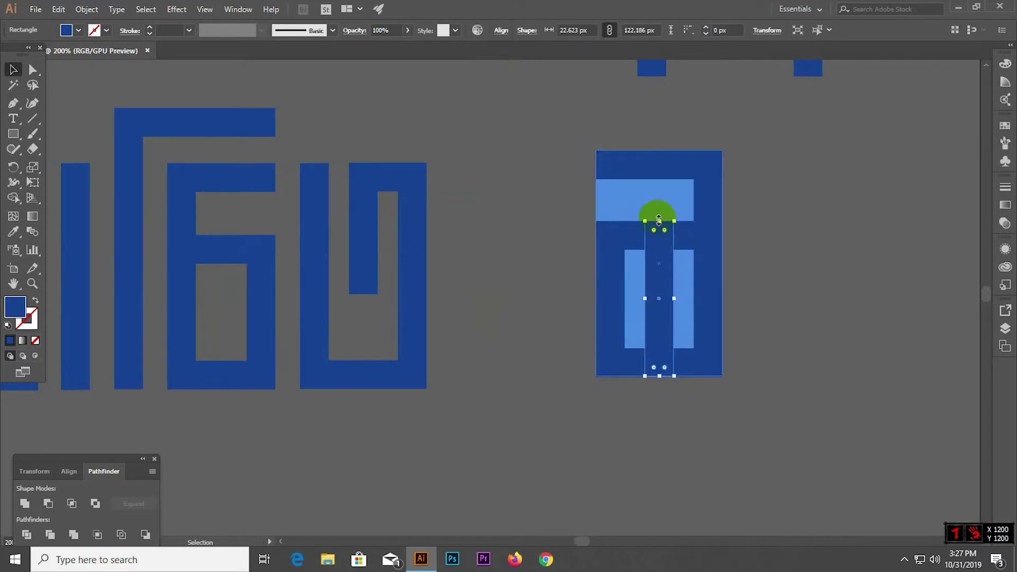
pyautogui.moveTo(659, 219); pyautogui.dragTo(659, 313)
pyautogui.click(737, 314)
# Narrow the bottom dark bar so its right edge aligns with the top rectangle.
pyautogui.click(684, 363)
pyautogui.moveTo(725, 361); pyautogui.dragTo(673, 362)
pyautogui.scroll(3, 672, 360)
pyautogui.scroll(2, 675, 356)
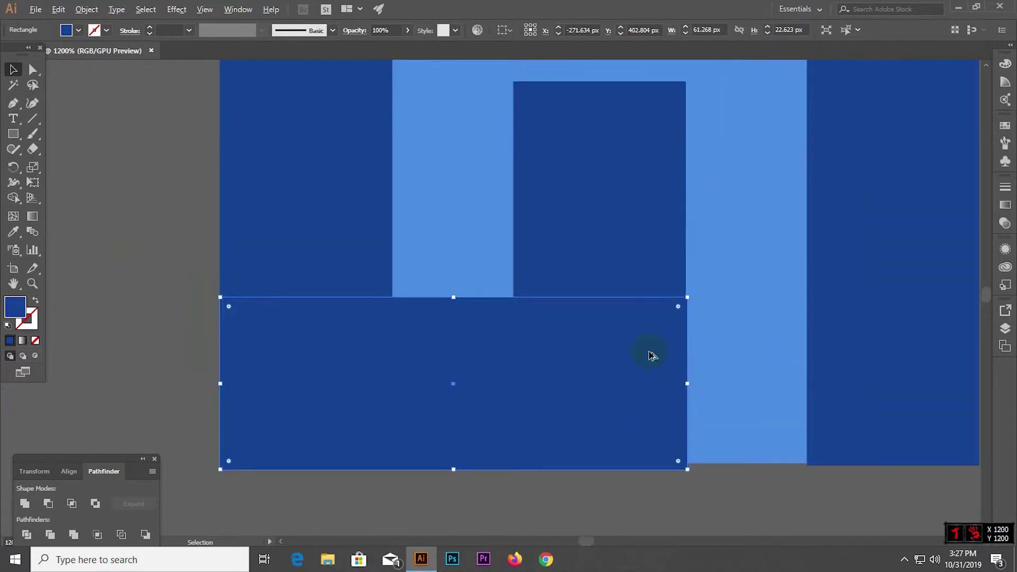
pyautogui.scroll(-3, 631, 425)
pyautogui.click(674, 345)
pyautogui.scroll(5, 663, 334)
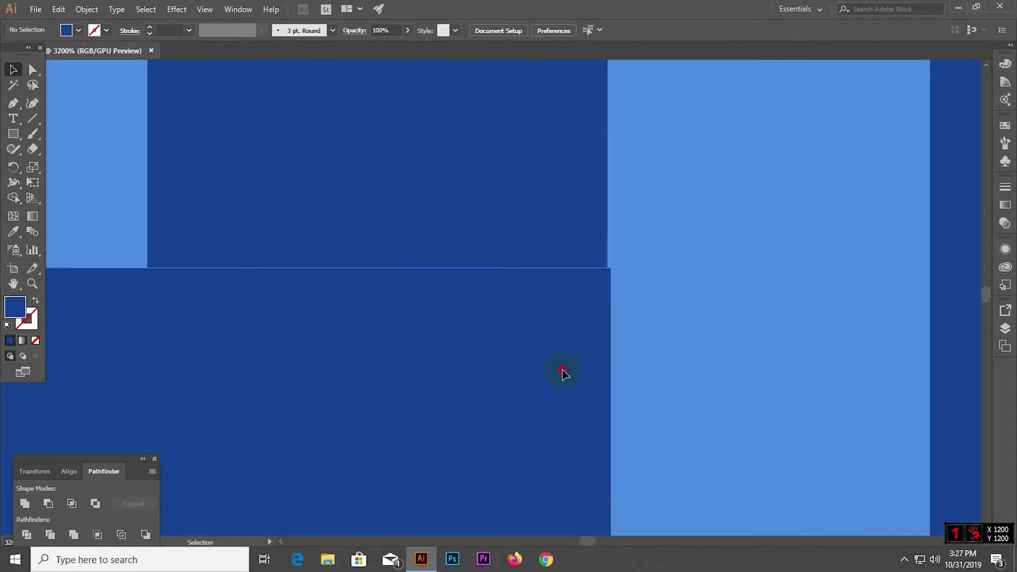
pyautogui.moveTo(609, 375); pyautogui.dragTo(620, 492)
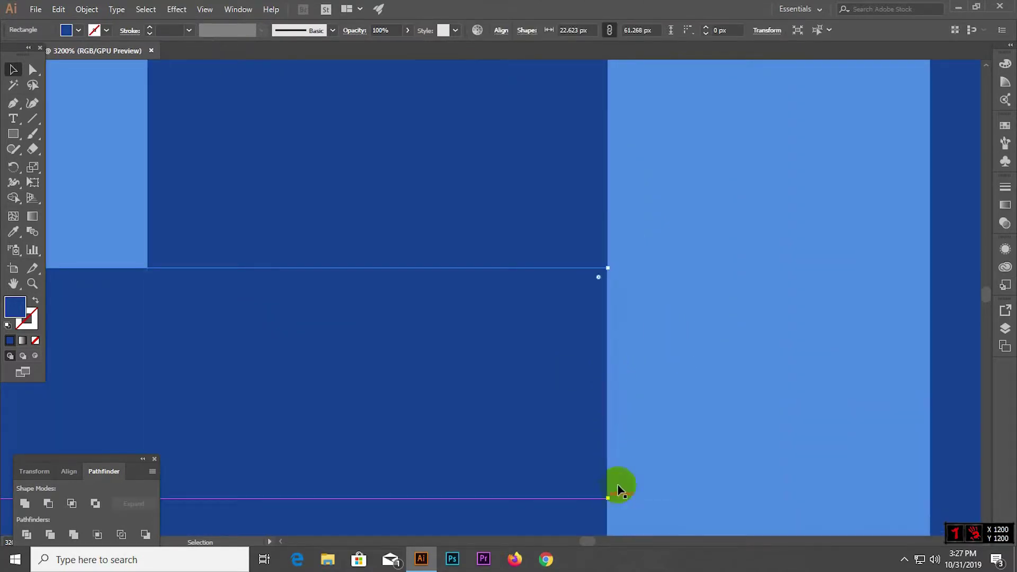
pyautogui.scroll(-3, 620, 491)
pyautogui.scroll(-2, 726, 363)
pyautogui.click(717, 317)
# Move the light-blue block out of the letter, leaving it hollow.
pyautogui.scroll(-1, 607, 323)
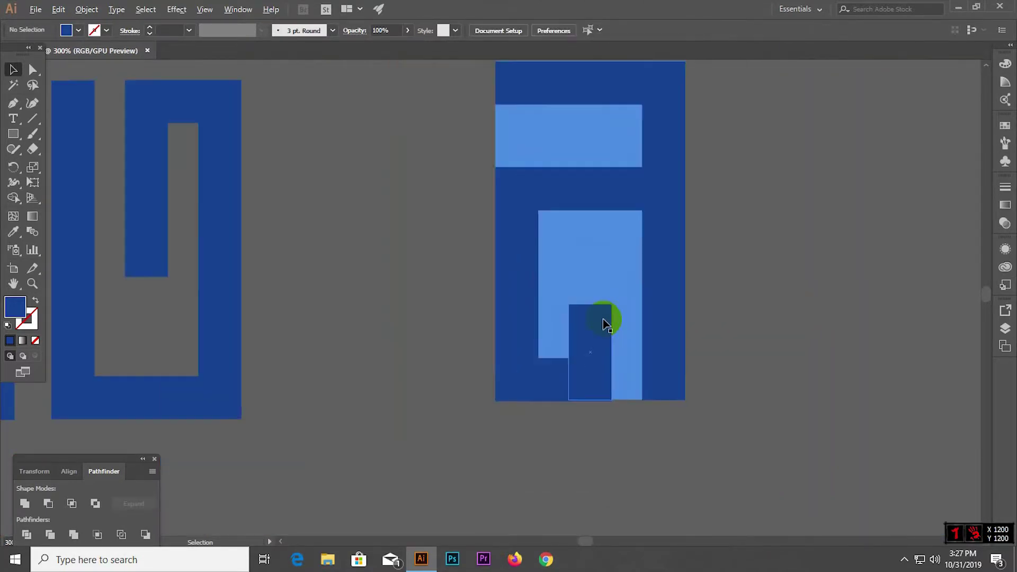
pyautogui.scroll(-1, 604, 320)
pyautogui.scroll(-1, 772, 310)
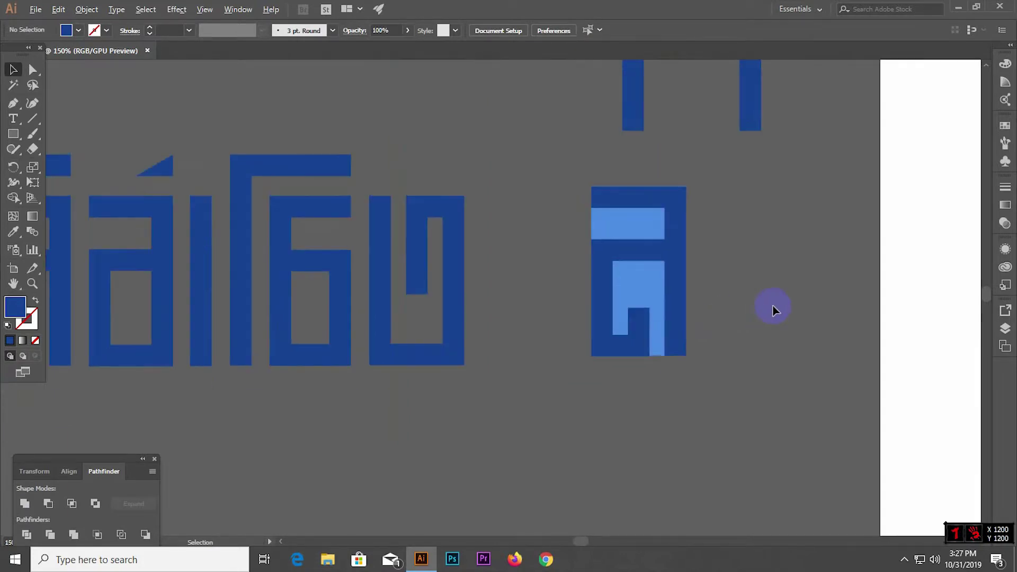
pyautogui.scroll(-1, 772, 310)
pyautogui.moveTo(688, 297); pyautogui.dragTo(789, 298)
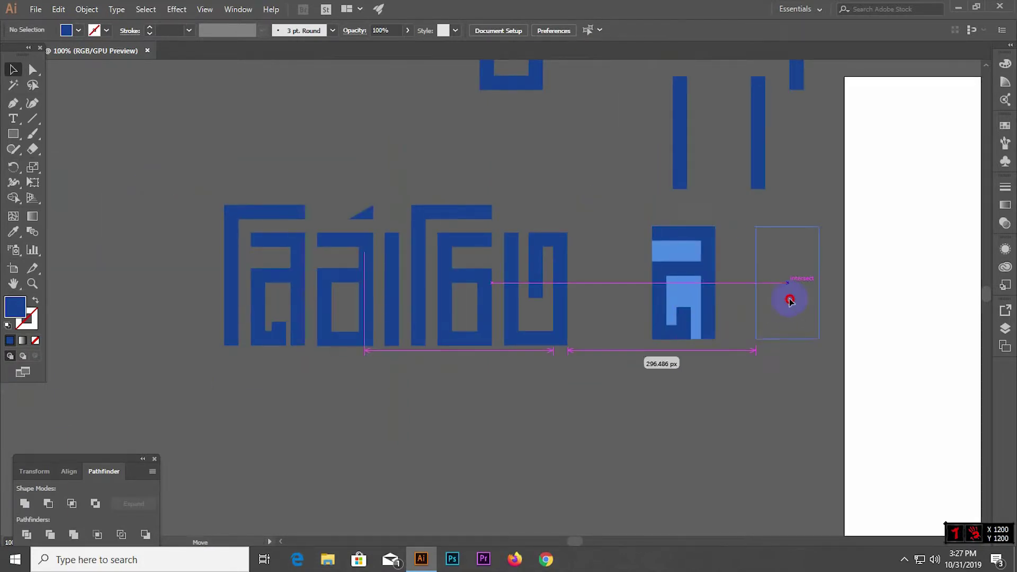
# Group the shapes of the letter copy at the top.
pyautogui.click(705, 338)
pyautogui.press('a')
pyautogui.press('v')
pyautogui.scroll(-2, 517, 310)
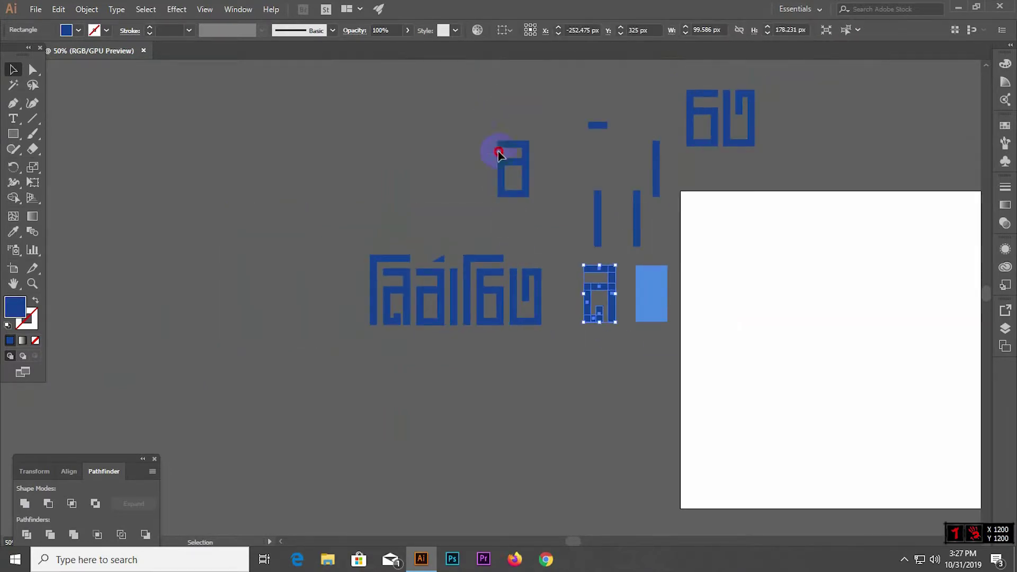
pyautogui.click(499, 153)
pyautogui.rightClick(524, 183)
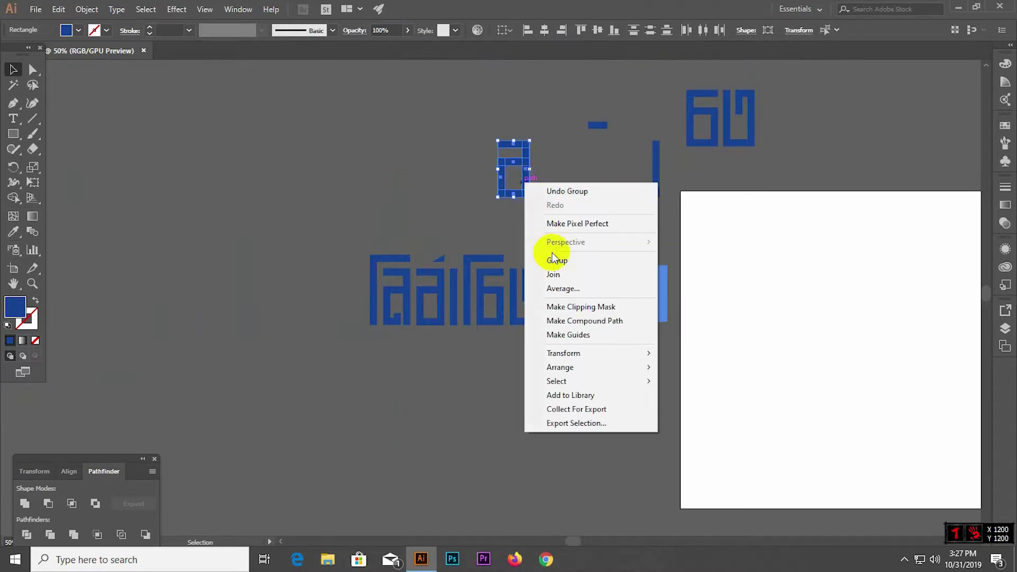
pyautogui.click(545, 261)
pyautogui.click(689, 118)
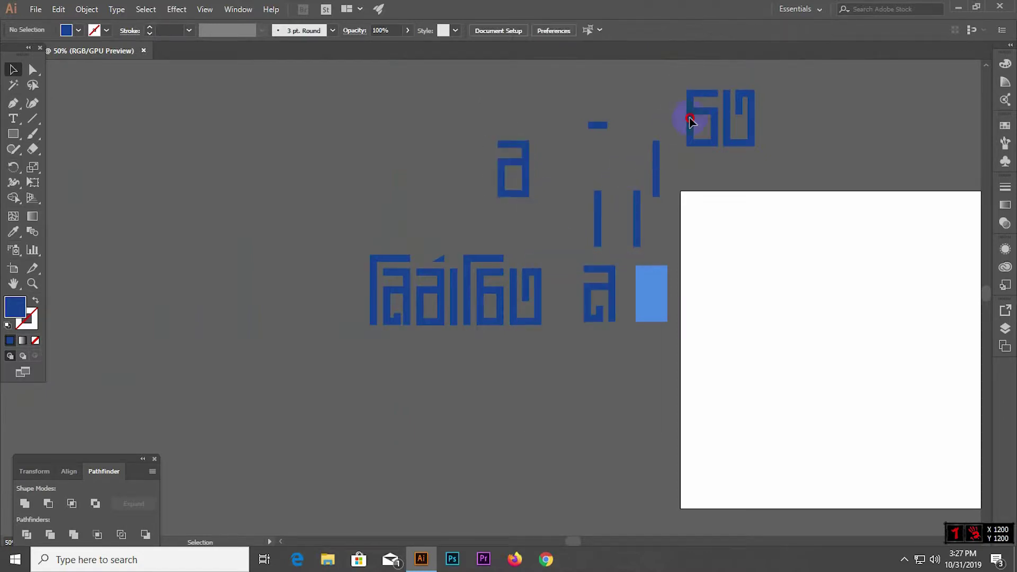
# Group the top-right glyph's shapes and the rectangles of the 60-shaped glyphs.
pyautogui.rightClick(709, 154)
pyautogui.click(718, 221)
pyautogui.click(772, 179)
pyautogui.moveTo(733, 78); pyautogui.dragTo(738, 103)
pyautogui.rightClick(739, 103)
pyautogui.click(773, 186)
pyautogui.click(675, 289)
pyautogui.click(607, 306)
# Line up two hollow letters and the 6 glyph in a row at the top.
pyautogui.moveTo(580, 297); pyautogui.dragTo(341, 116)
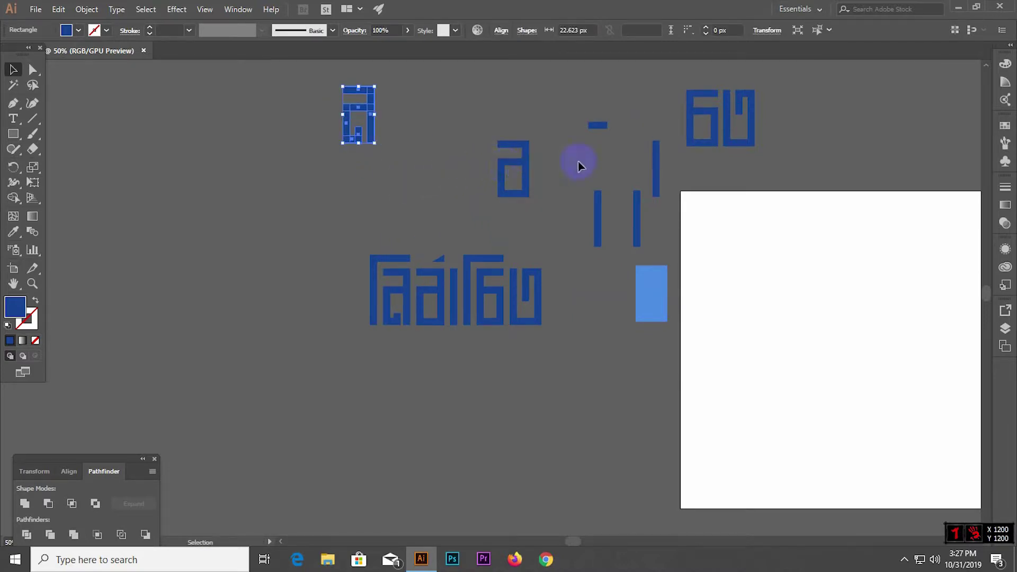
pyautogui.moveTo(512, 173); pyautogui.dragTo(399, 114)
pyautogui.moveTo(700, 118); pyautogui.dragTo(473, 113)
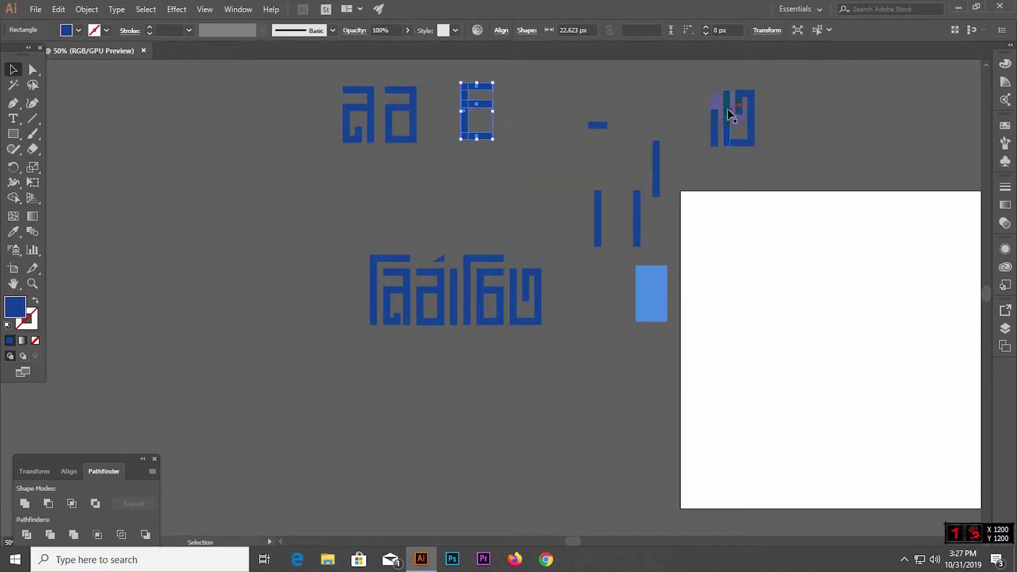
pyautogui.hotkey('ctrl', 'z')
pyautogui.click(682, 117)
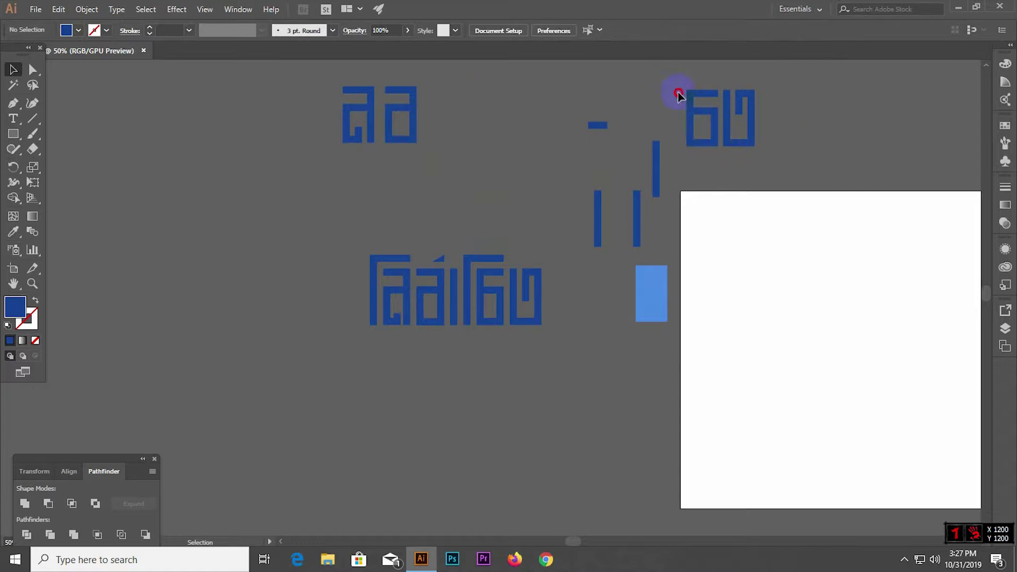
pyautogui.click(713, 152)
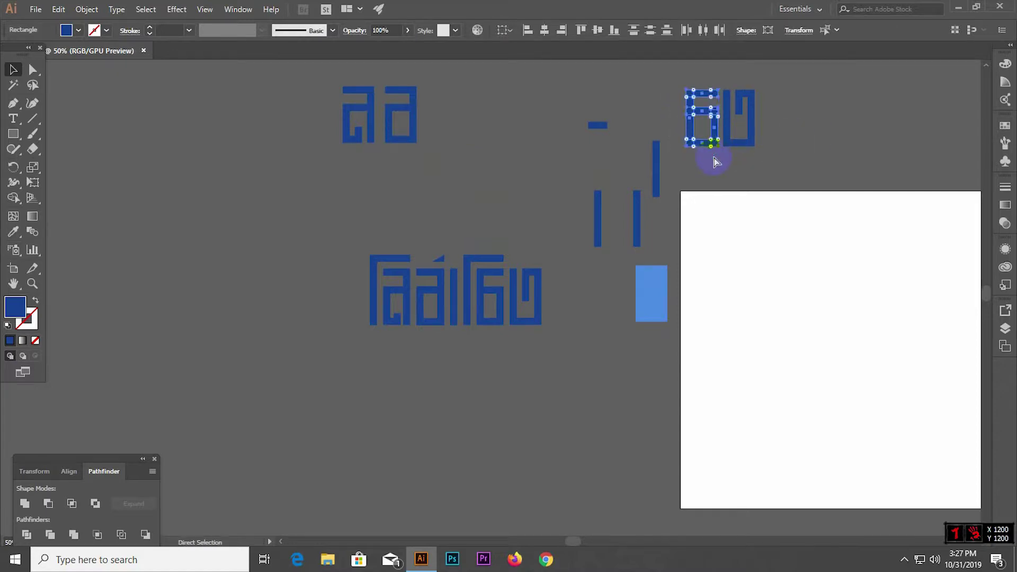
pyautogui.click(800, 143)
pyautogui.moveTo(697, 118)
pyautogui.mouseDown()
pyautogui.moveTo(491, 125)
pyautogui.moveTo(439, 114)
pyautogui.mouseUp()
# Place the last glyph beside the 6 to complete the four-letter row.
pyautogui.moveTo(738, 112); pyautogui.dragTo(597, 110)
pyautogui.hotkey('ctrl', 'z')
pyautogui.press('a')
pyautogui.press('v')
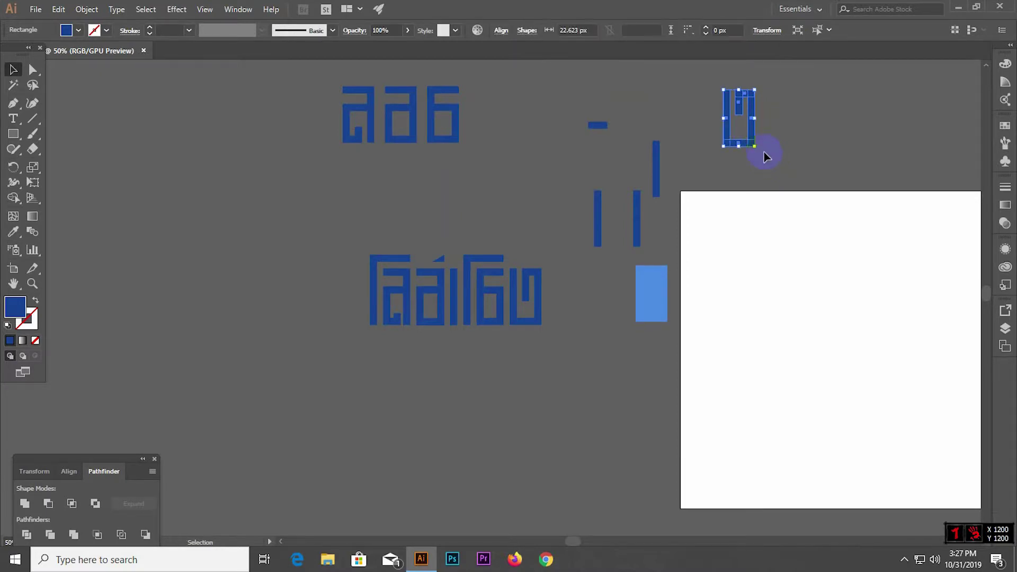
pyautogui.moveTo(749, 129); pyautogui.dragTo(506, 129)
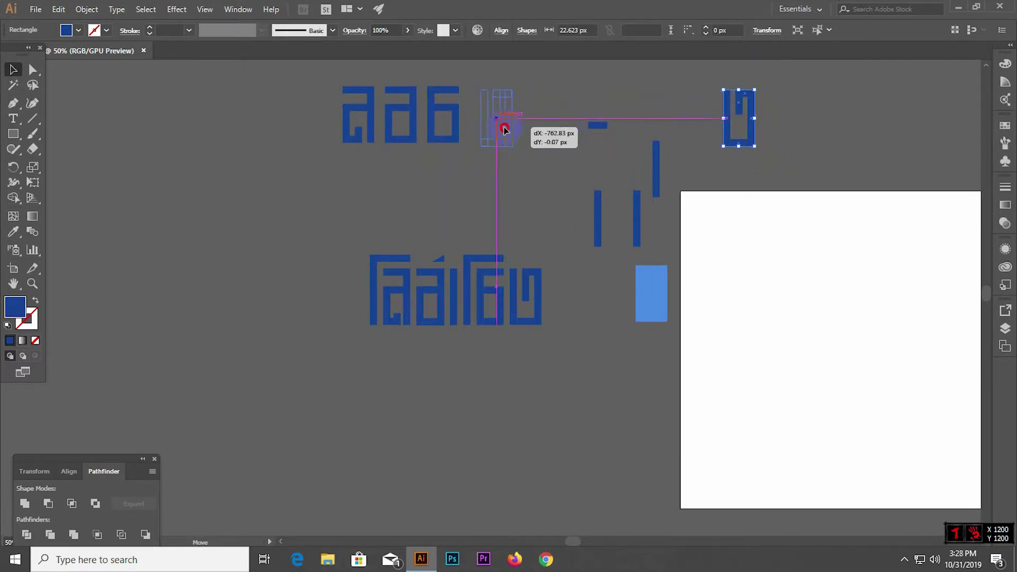
# Align the bottoms of the four top glyphs with Vertical Align Bottom.
pyautogui.moveTo(314, 122)
pyautogui.mouseDown()
pyautogui.moveTo(286, 110)
pyautogui.moveTo(504, 122)
pyautogui.mouseUp()
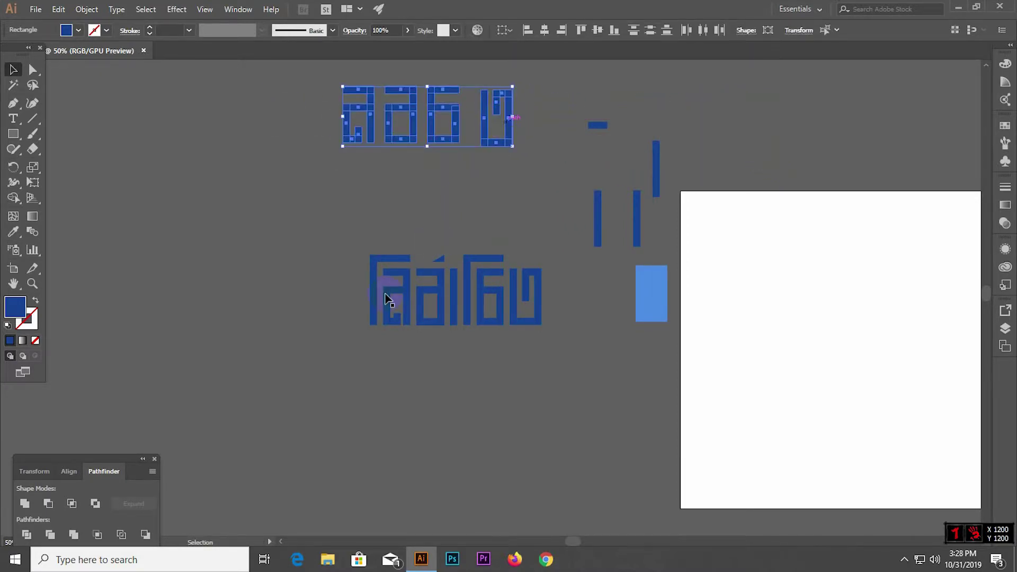
pyautogui.click(63, 471)
pyautogui.click(149, 506)
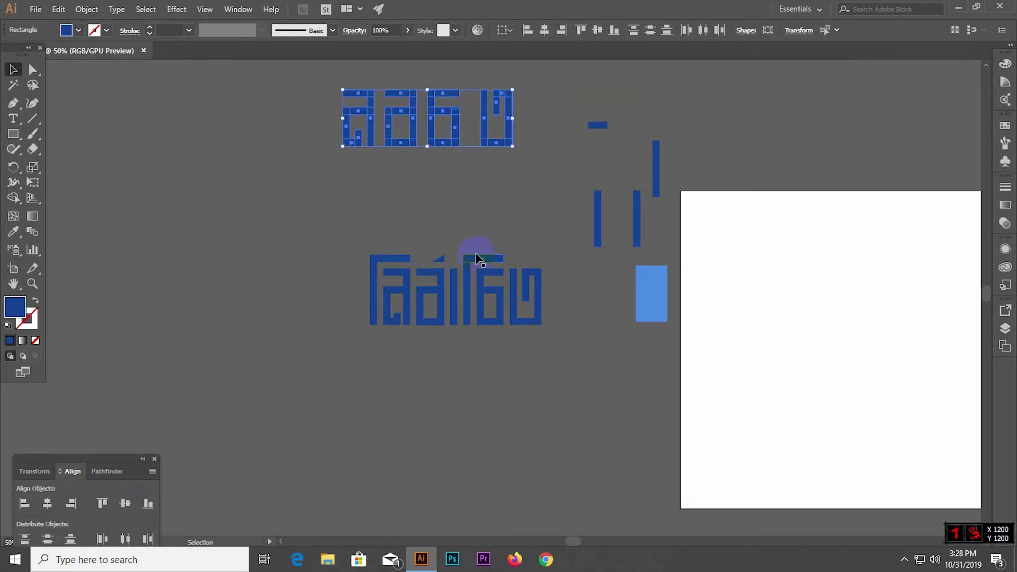
pyautogui.click(464, 178)
# Move the last glyph of the top word closer to the others.
pyautogui.scroll(-1, 538, 206)
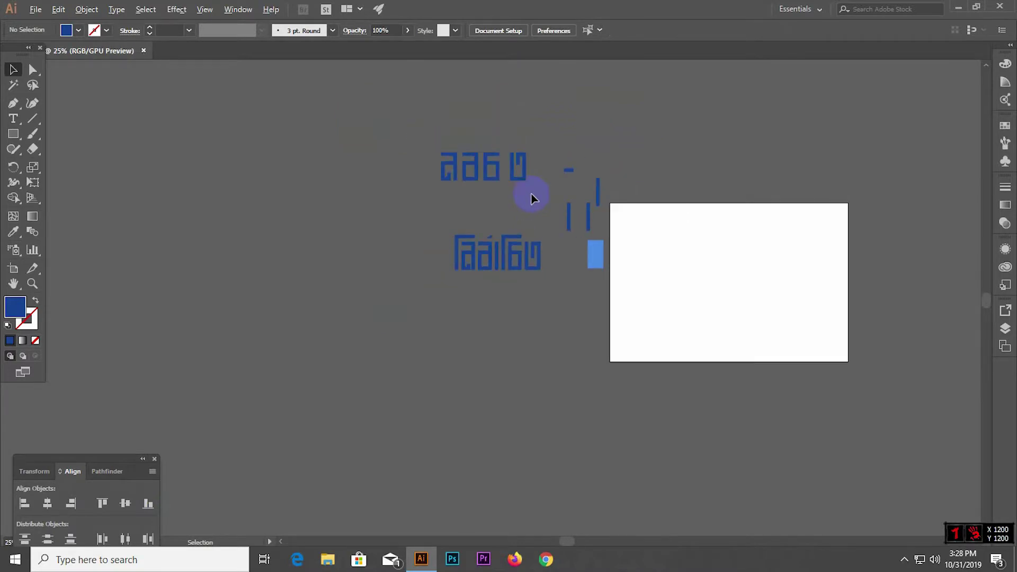
pyautogui.scroll(1, 476, 146)
pyautogui.scroll(1, 514, 172)
pyautogui.moveTo(583, 208); pyautogui.dragTo(558, 208)
pyautogui.click(555, 298)
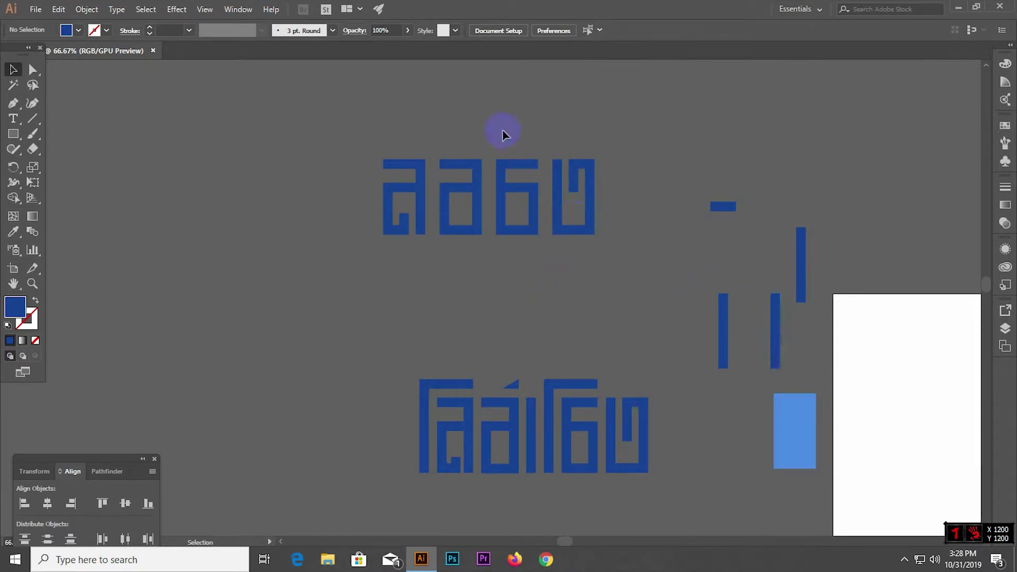
# Slot a vertical bar between the second and third glyphs, with the small bar above it.
pyautogui.moveTo(520, 148); pyautogui.dragTo(568, 199)
pyautogui.moveTo(726, 325)
pyautogui.mouseDown()
pyautogui.moveTo(616, 274)
pyautogui.moveTo(490, 192)
pyautogui.mouseUp()
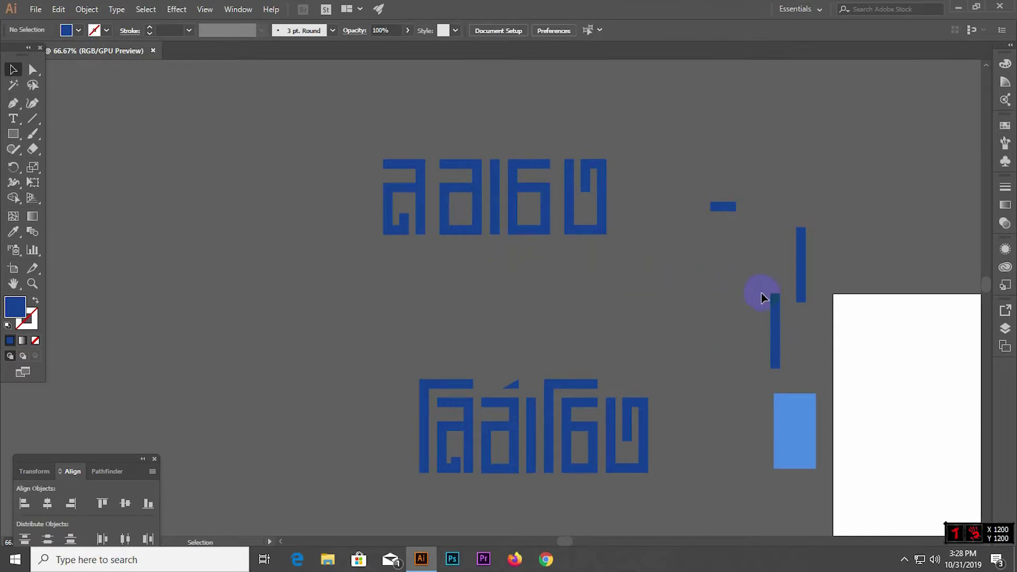
pyautogui.moveTo(723, 209)
pyautogui.mouseDown()
pyautogui.moveTo(513, 141)
pyautogui.moveTo(570, 144)
pyautogui.mouseUp()
# Widen the small horizontal bar and extend the vertical bar up to meet it.
pyautogui.scroll(2, 528, 145)
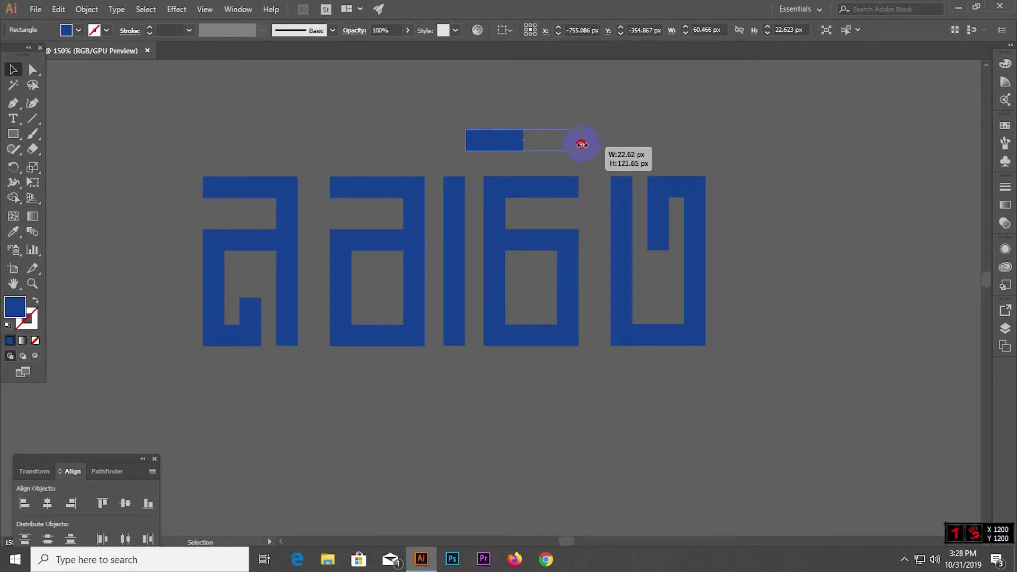
pyautogui.moveTo(583, 145); pyautogui.dragTo(579, 141)
pyautogui.moveTo(467, 140); pyautogui.dragTo(444, 139)
pyautogui.click(467, 171)
pyautogui.moveTo(454, 177); pyautogui.dragTo(454, 130)
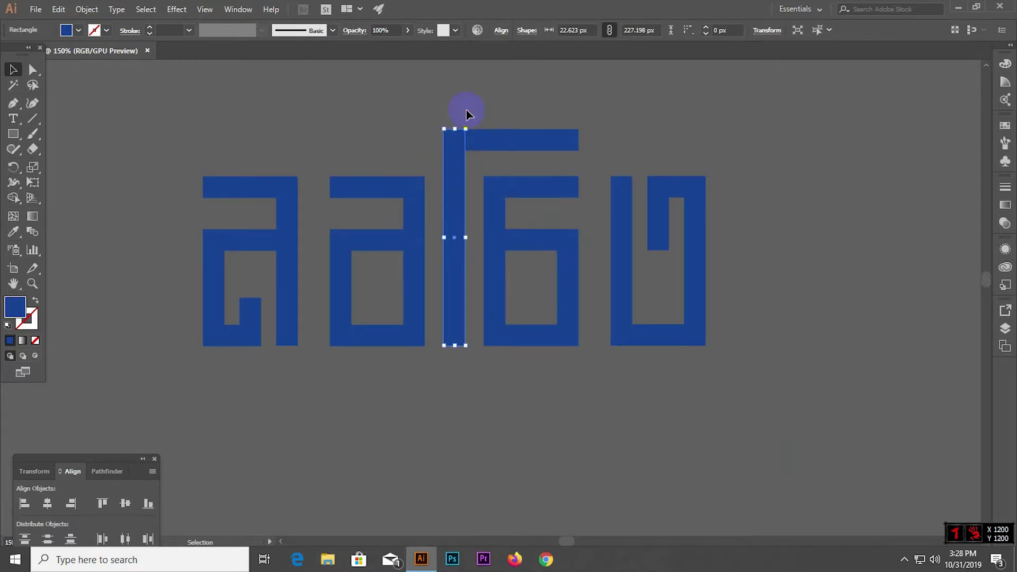
pyautogui.click(466, 110)
# Lower the top bar onto the stem and trim the stem level with it.
pyautogui.scroll(-1, 465, 110)
pyautogui.scroll(-1, 465, 113)
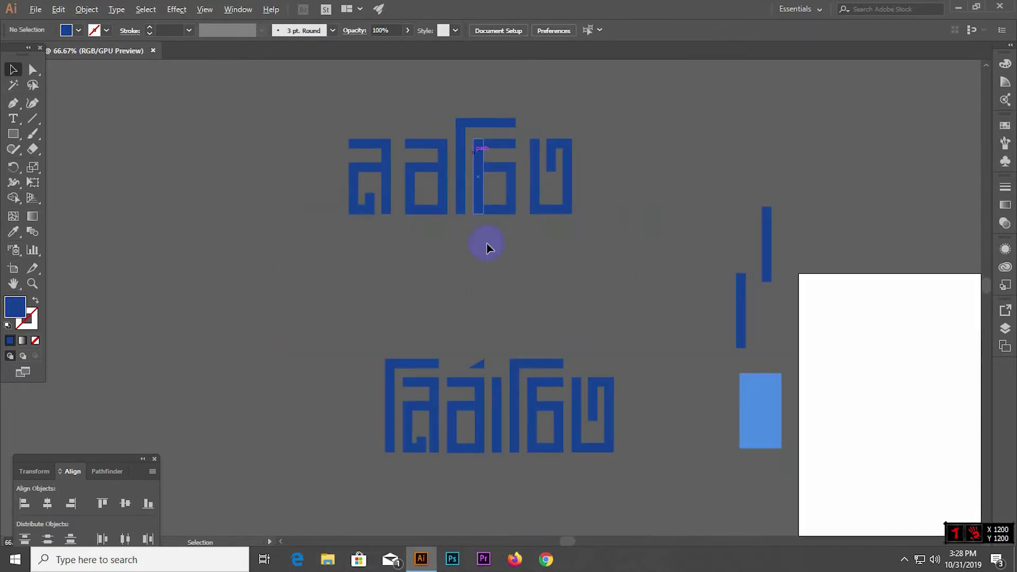
pyautogui.scroll(4, 470, 115)
pyautogui.moveTo(506, 148); pyautogui.dragTo(510, 162)
pyautogui.click(485, 119)
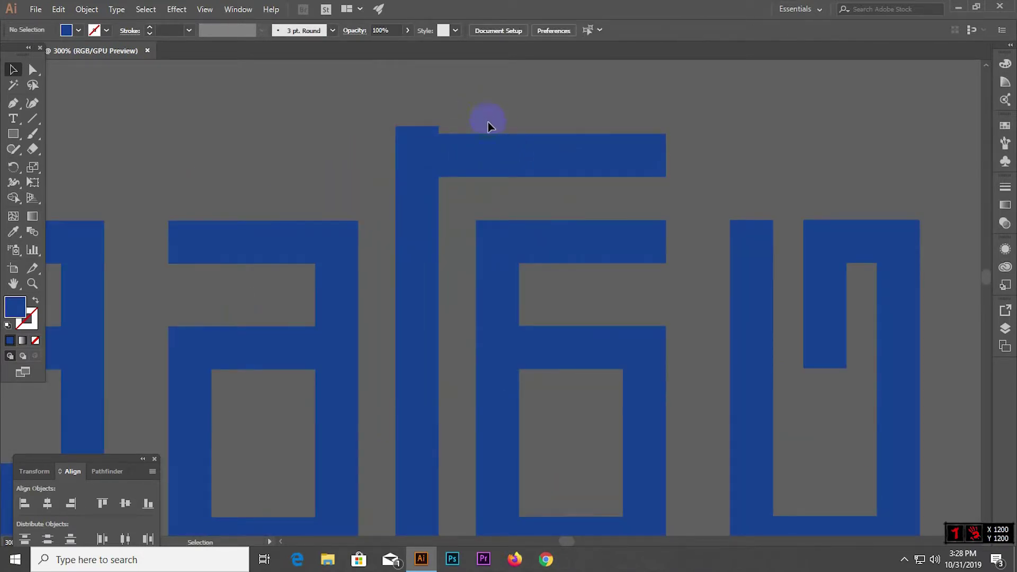
pyautogui.scroll(-2, 489, 122)
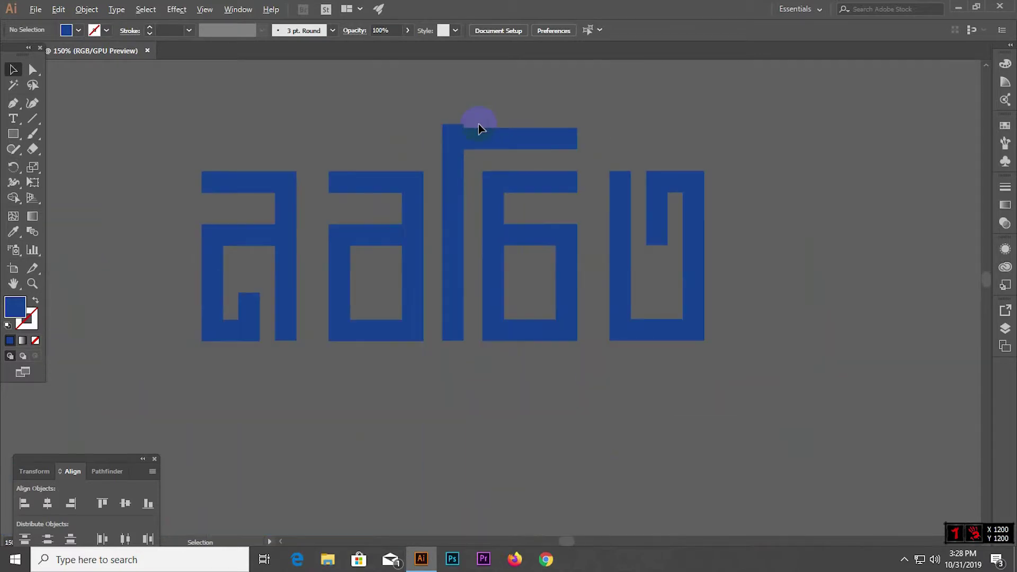
pyautogui.scroll(6, 478, 124)
pyautogui.click(419, 91)
pyautogui.moveTo(400, 82); pyautogui.dragTo(398, 113)
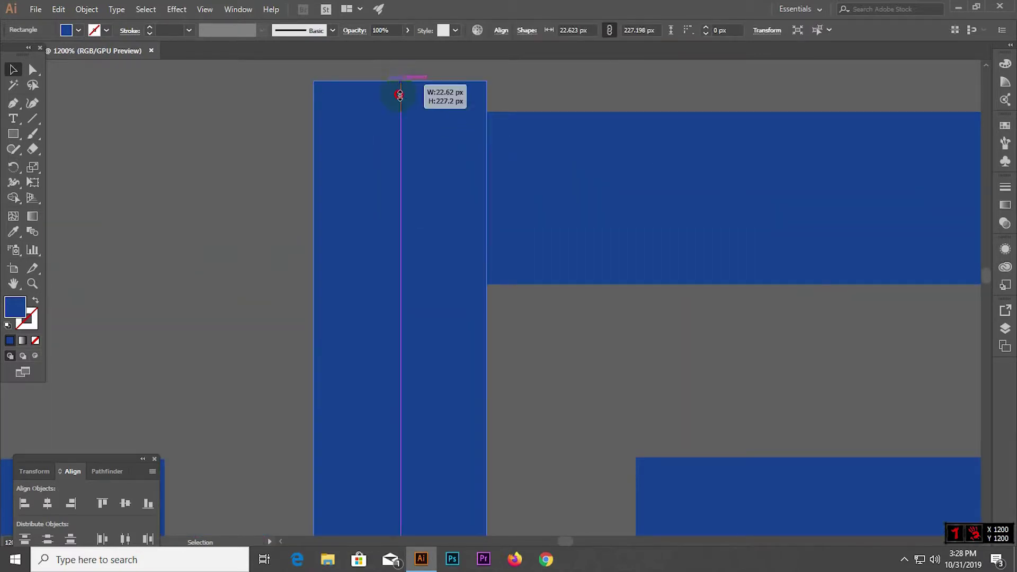
pyautogui.scroll(-4, 456, 193)
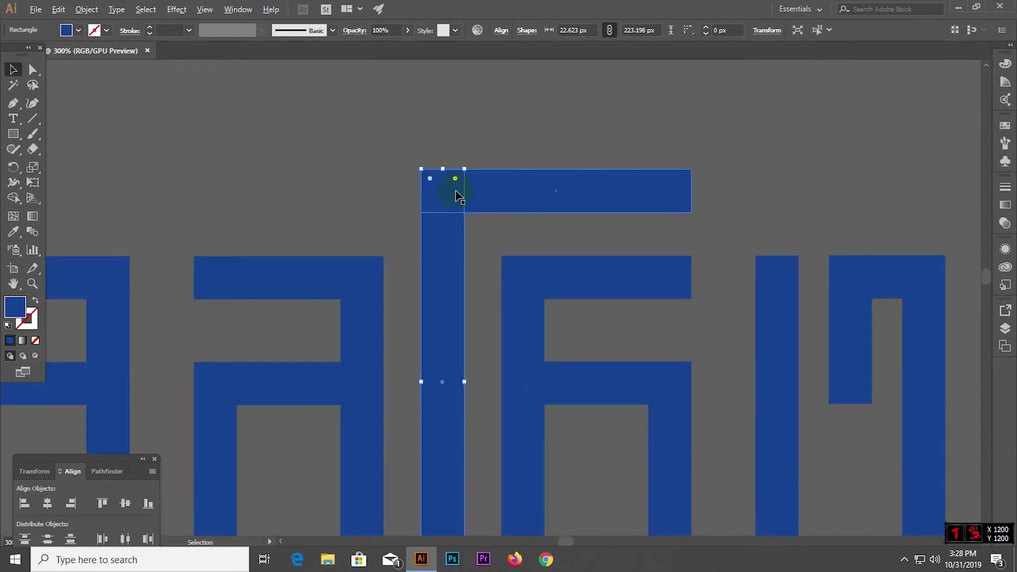
pyautogui.scroll(-1, 411, 173)
pyautogui.click(427, 129)
# Duplicate the stem-and-bar shape to the start of the top word.
pyautogui.scroll(-1, 620, 135)
pyautogui.scroll(-1, 628, 137)
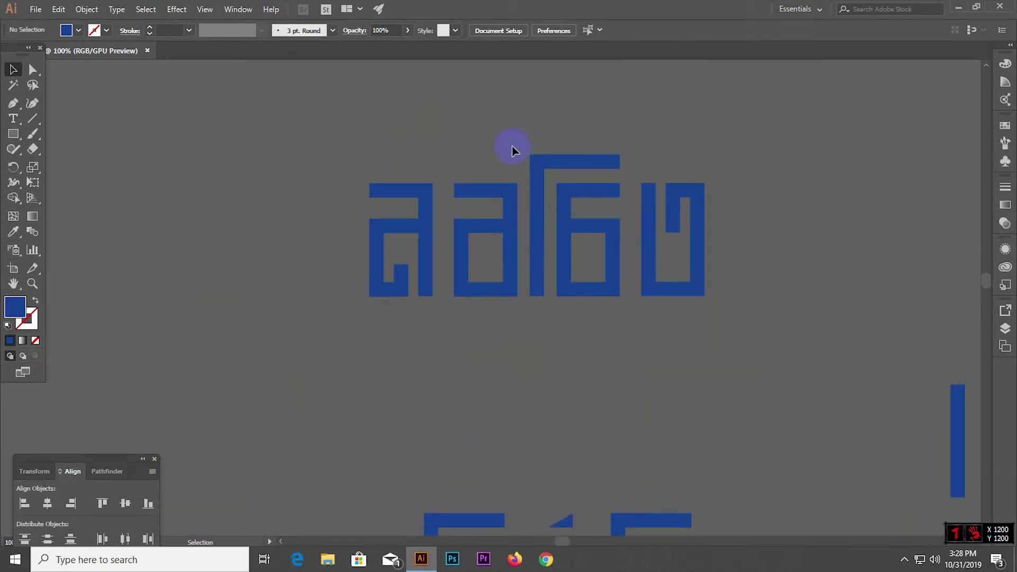
pyautogui.moveTo(551, 195); pyautogui.dragTo(350, 167)
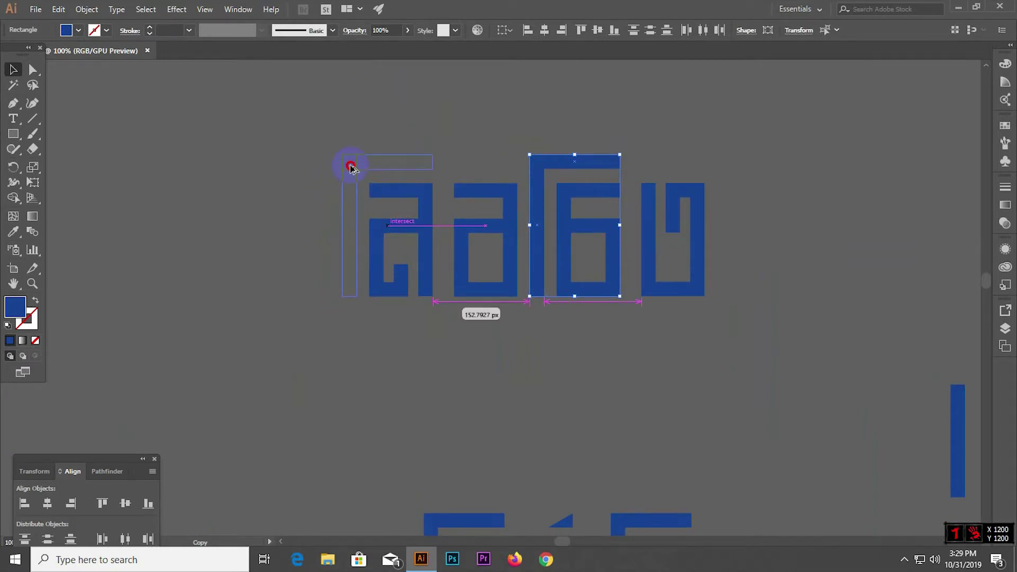
pyautogui.moveTo(350, 166); pyautogui.dragTo(350, 166)
pyautogui.click(265, 182)
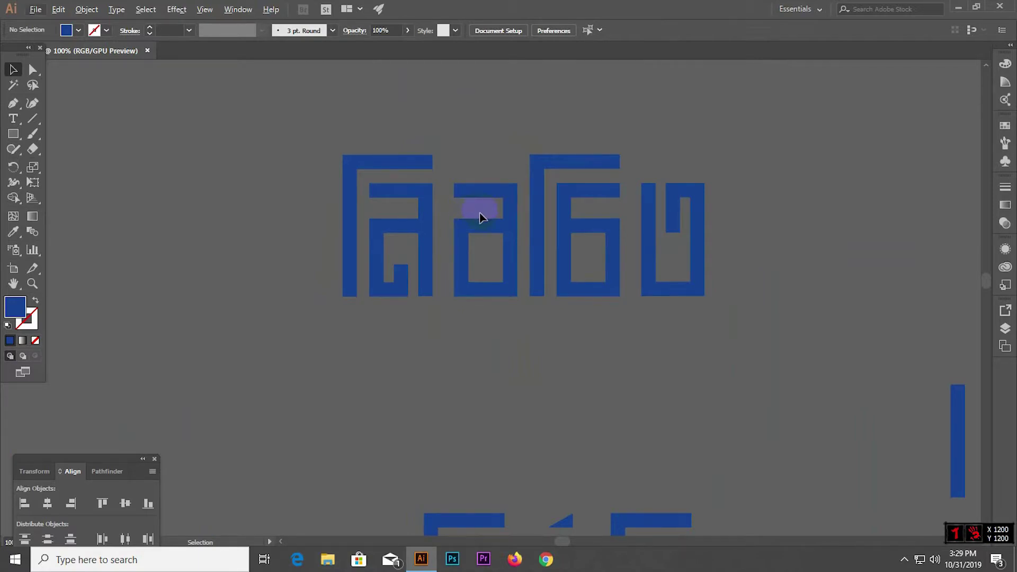
# Move the small bar onto the stem's top, then nudge the stem and last two glyphs right.
pyautogui.scroll(-2, 480, 217)
pyautogui.moveTo(472, 217); pyautogui.dragTo(509, 185)
pyautogui.scroll(2, 510, 184)
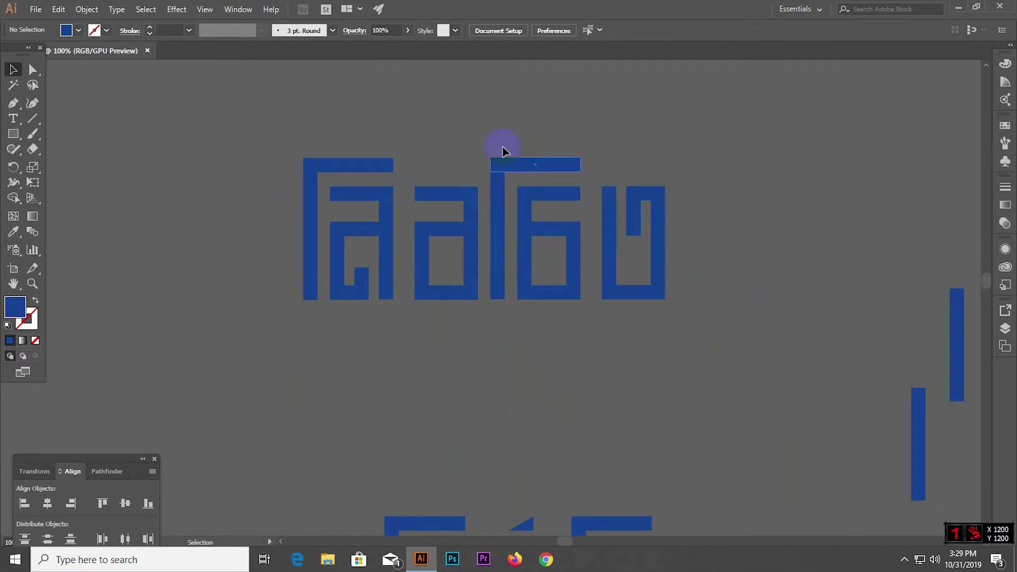
pyautogui.click(640, 286)
pyautogui.press('Right')
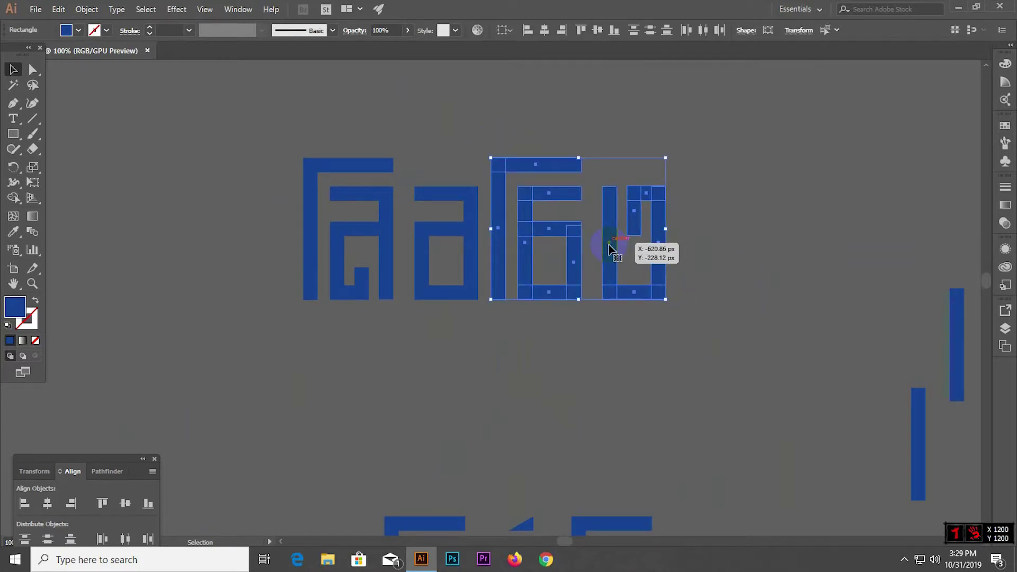
pyautogui.press('Right')
pyautogui.press('Right')
pyautogui.press('Right')
pyautogui.press('Right')
pyautogui.press('Right')
pyautogui.press('Right')
pyautogui.press('Right')
pyautogui.press('Right')
pyautogui.press('Right')
# Copy the stem to the left and adjust the copy's vertical position.
pyautogui.click(530, 204)
pyautogui.moveTo(521, 199); pyautogui.dragTo(499, 200)
pyautogui.scroll(5, 492, 295)
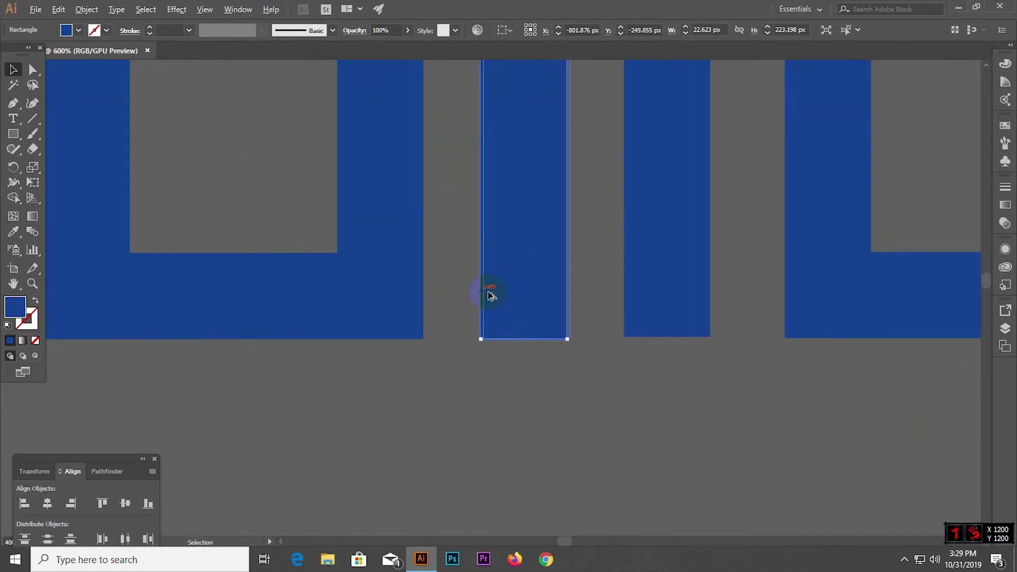
pyautogui.moveTo(530, 322); pyautogui.dragTo(517, 319)
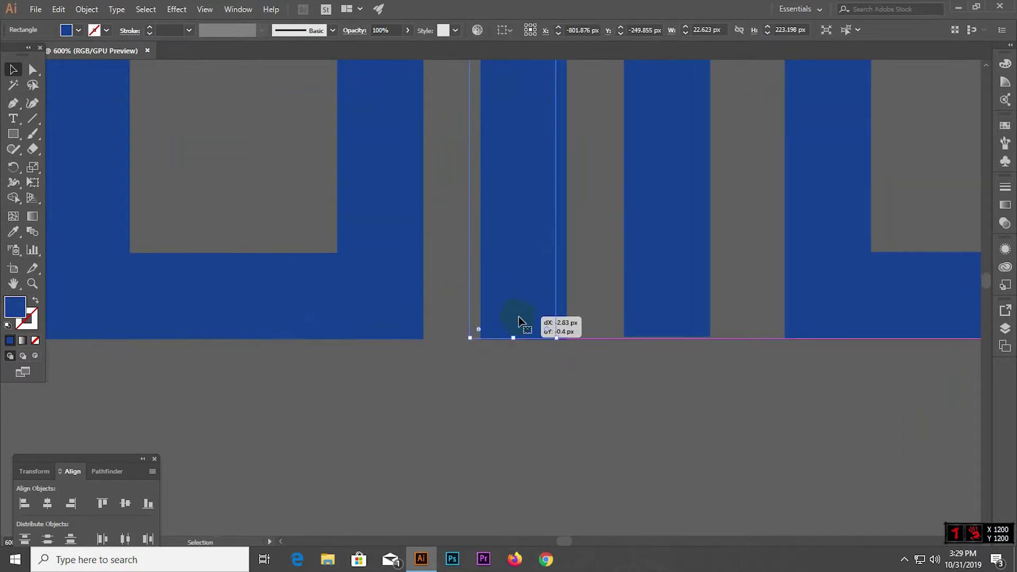
pyautogui.moveTo(517, 320); pyautogui.dragTo(519, 321)
# Shorten the stem to 178.3 px so its top is level with the neighbouring letter tops.
pyautogui.scroll(-5, 580, 315)
pyautogui.scroll(3, 572, 175)
pyautogui.moveTo(569, 174); pyautogui.dragTo(562, 260)
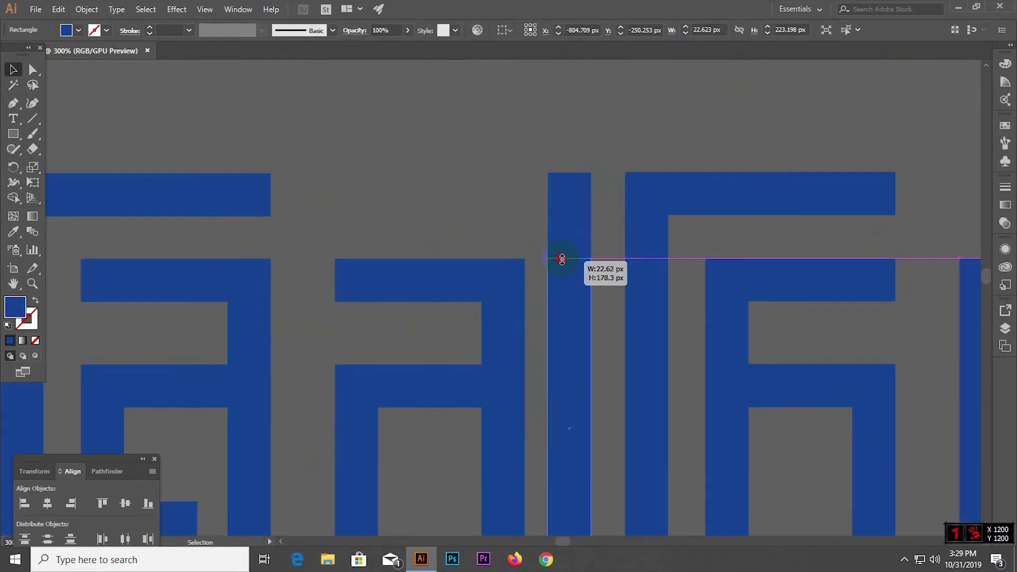
pyautogui.click(473, 217)
pyautogui.scroll(-3, 472, 217)
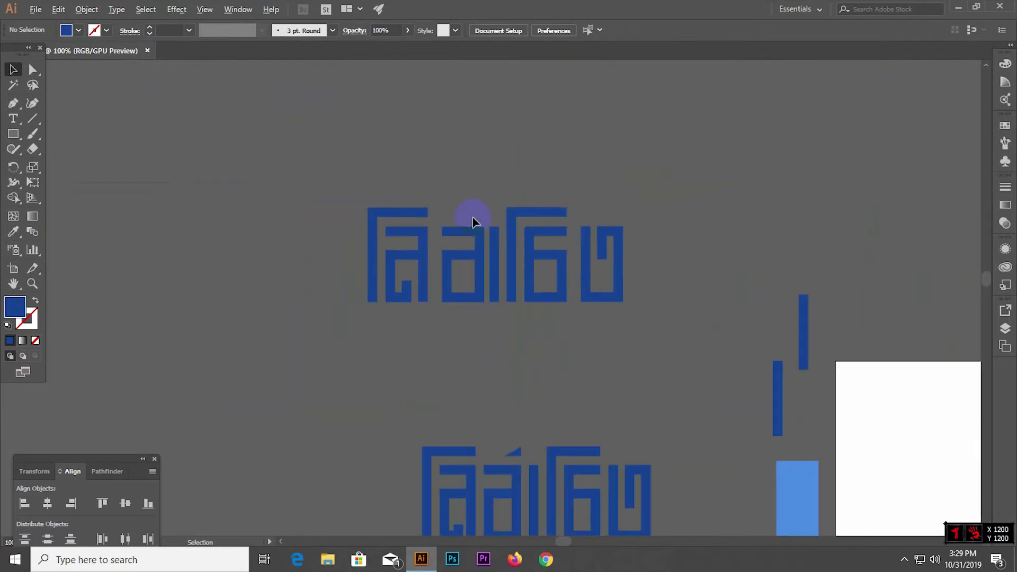
pyautogui.scroll(-1, 577, 212)
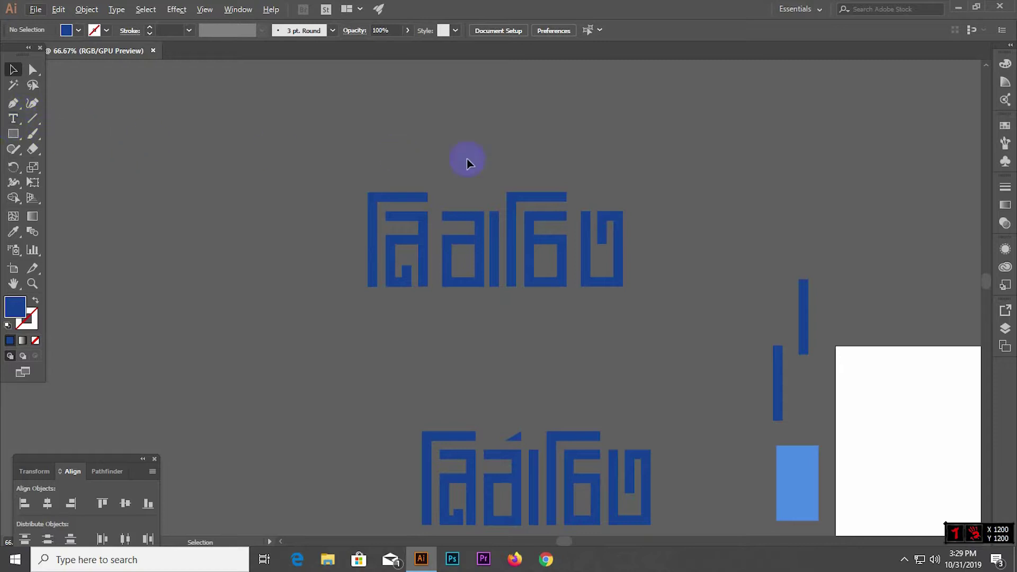
# Undo a stray move, then ungroup the second letter into separate pieces.
pyautogui.moveTo(616, 218); pyautogui.dragTo(458, 199)
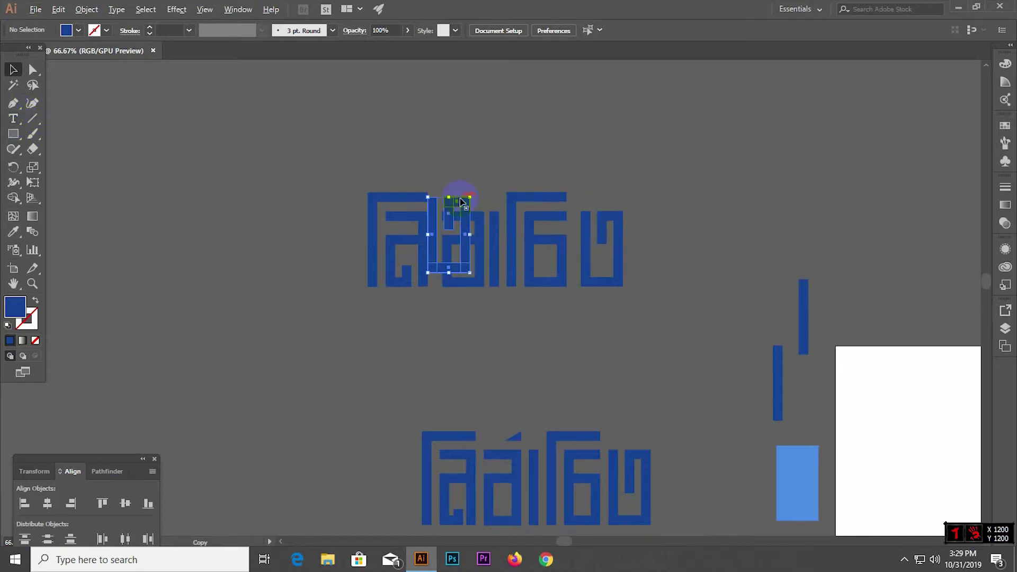
pyautogui.hotkey('ctrl', 'z')
pyautogui.click(696, 189)
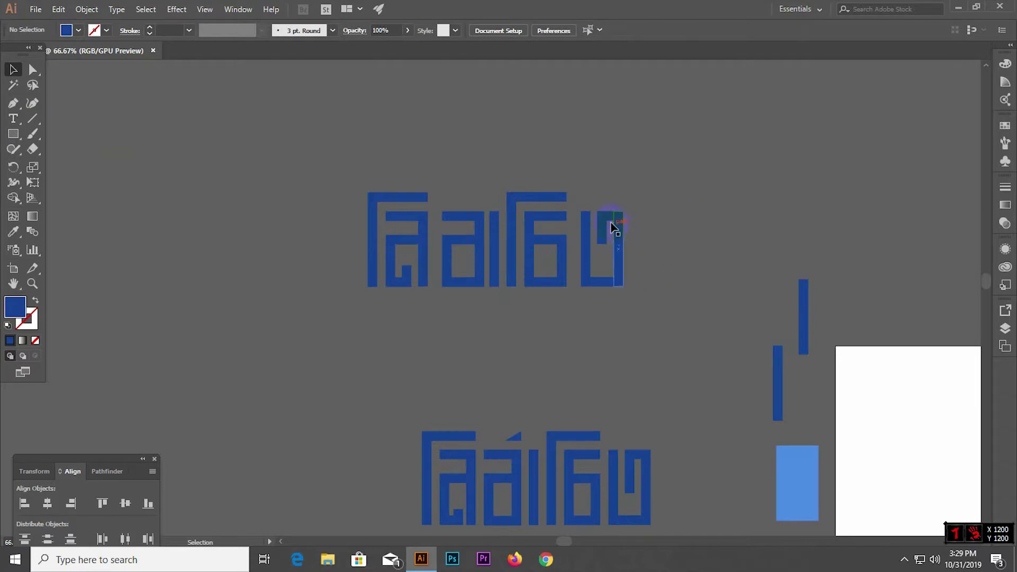
pyautogui.click(465, 217)
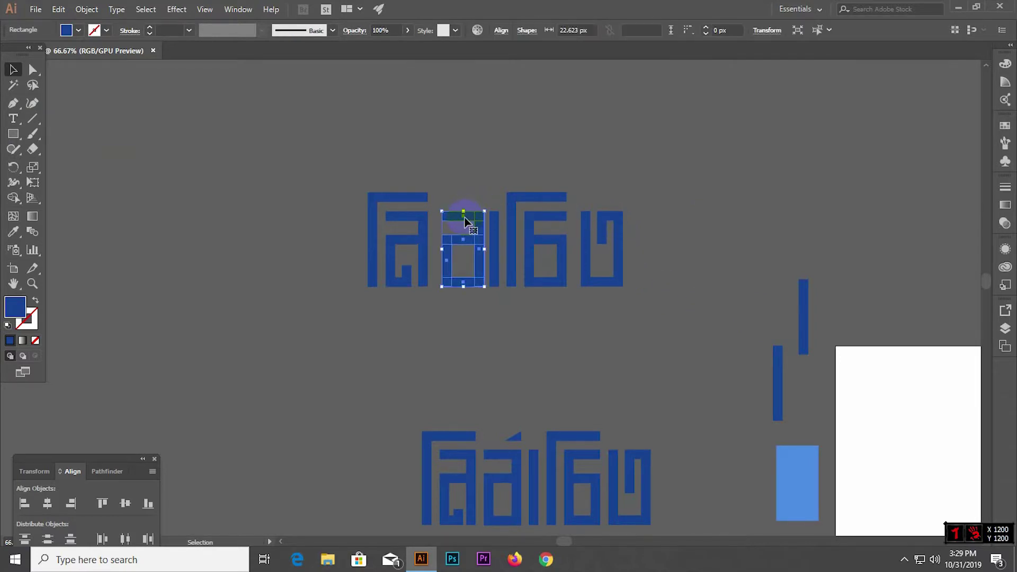
pyautogui.rightClick(464, 218)
pyautogui.click(515, 310)
pyautogui.click(505, 357)
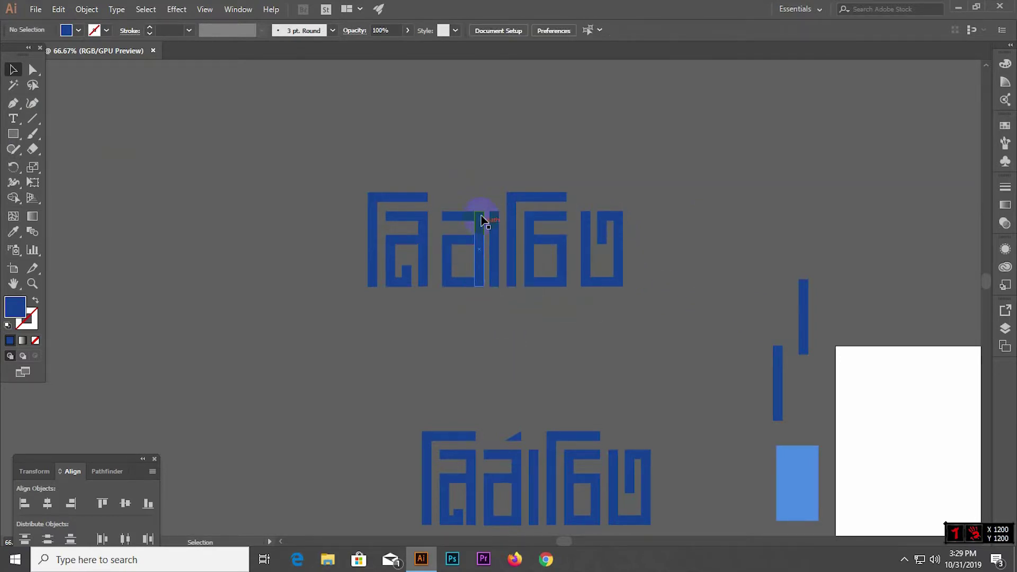
# Duplicate the second letter's top bar upward and narrow the copy into a small block.
pyautogui.scroll(3, 484, 220)
pyautogui.moveTo(456, 222); pyautogui.dragTo(459, 183)
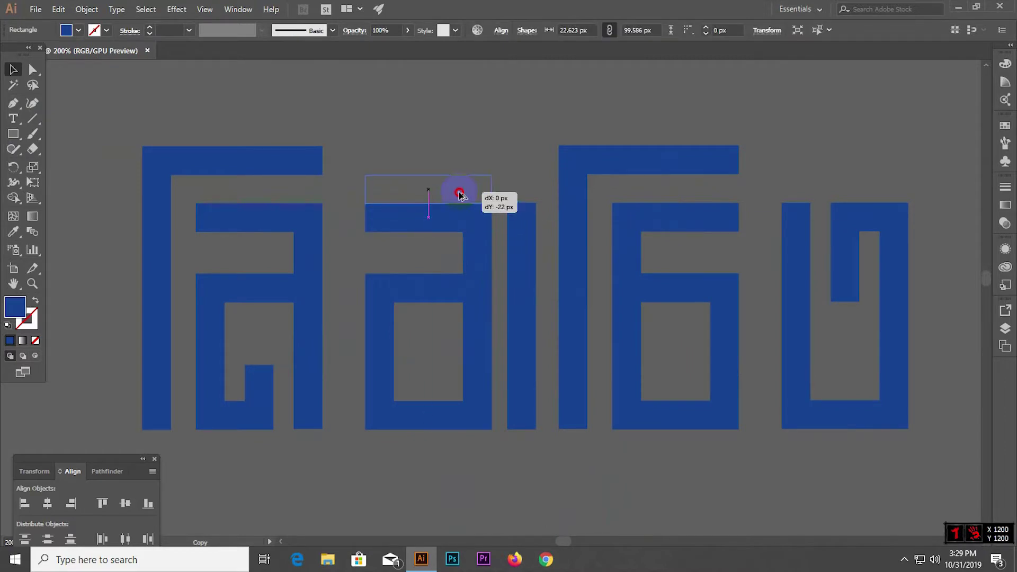
pyautogui.click(517, 172)
pyautogui.click(371, 181)
pyautogui.moveTo(367, 177); pyautogui.dragTo(447, 181)
pyautogui.click(463, 144)
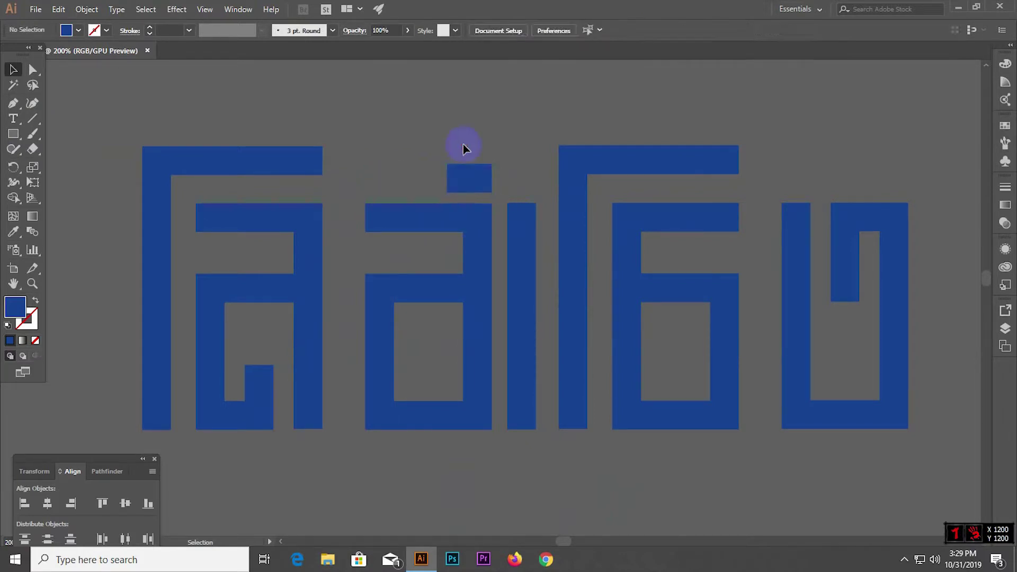
# Delete the block's top-left corner anchor to turn it into a triangular tone mark.
pyautogui.click(32, 70)
pyautogui.click(452, 171)
pyautogui.moveTo(454, 176); pyautogui.dragTo(452, 171)
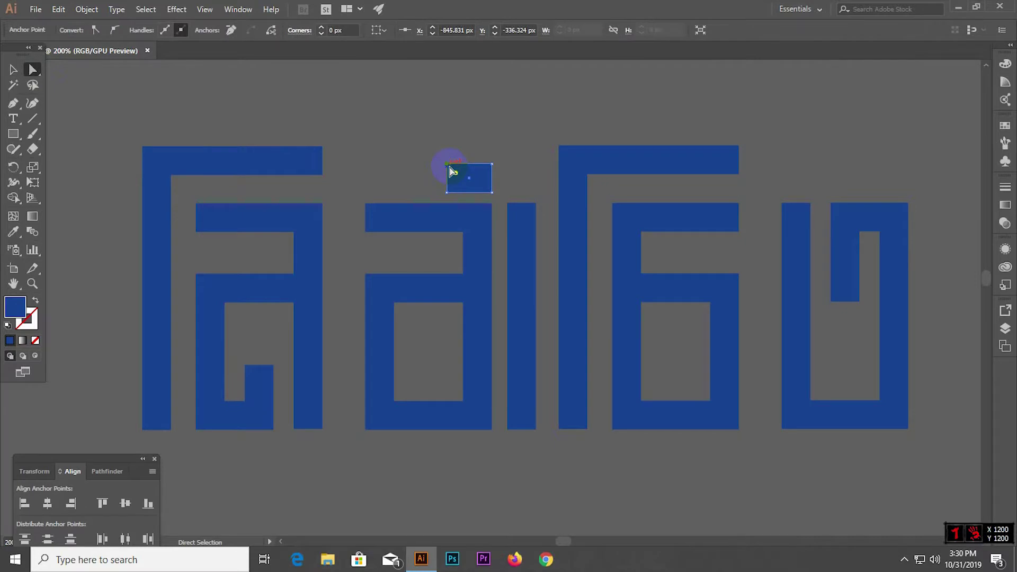
pyautogui.press('Delete')
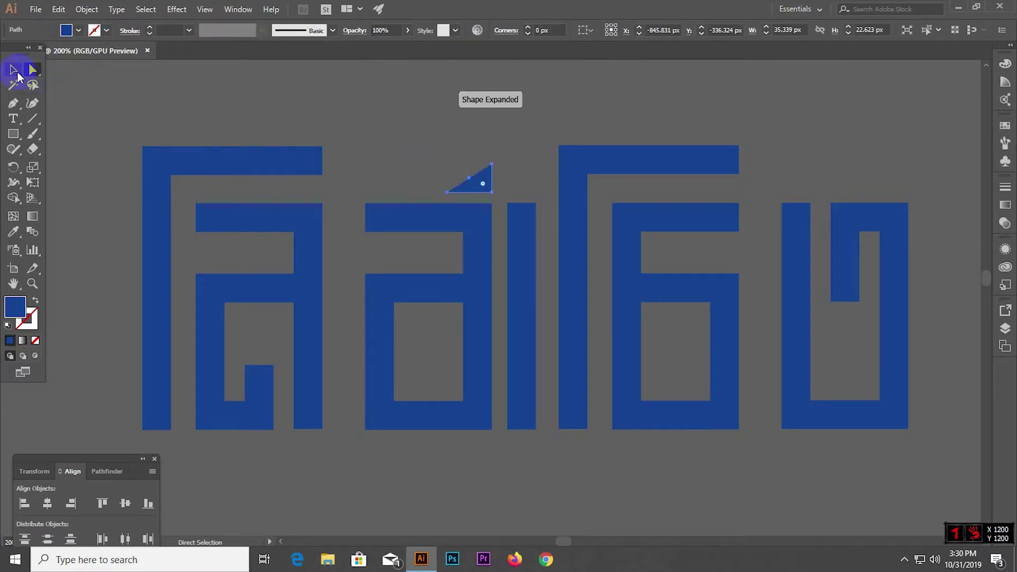
pyautogui.click(13, 70)
pyautogui.click(399, 123)
pyautogui.scroll(-2, 434, 132)
# Nudge the triangular tone mark into place above the second letter.
pyautogui.scroll(-1, 433, 131)
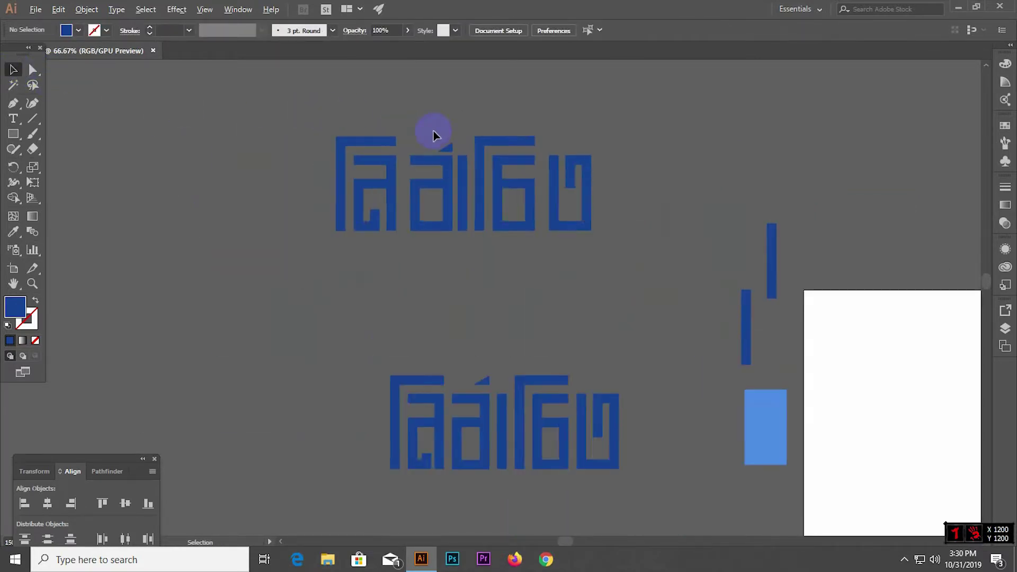
pyautogui.scroll(-1, 434, 131)
pyautogui.scroll(2, 424, 112)
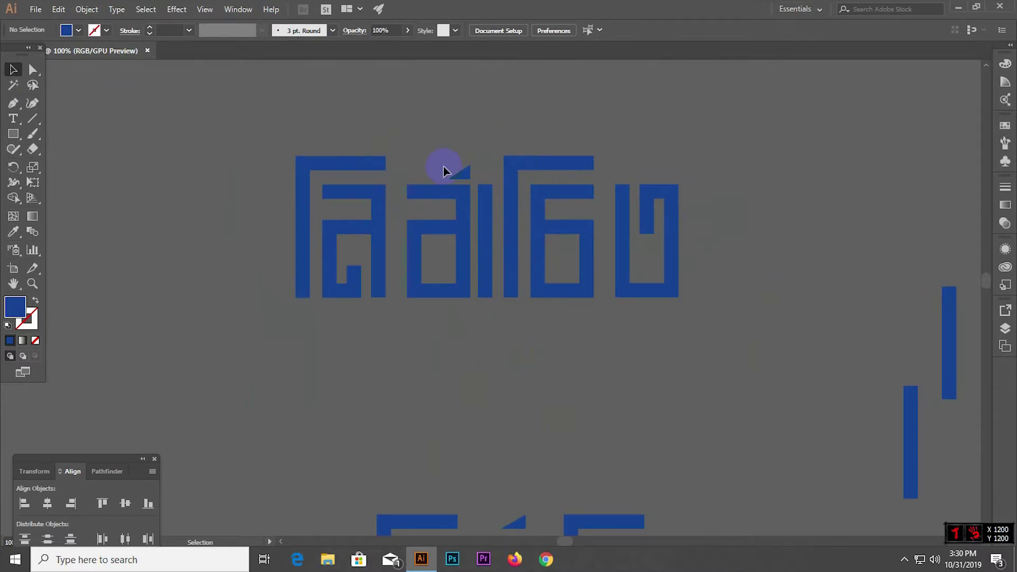
pyautogui.scroll(4, 456, 168)
pyautogui.scroll(1, 280, 195)
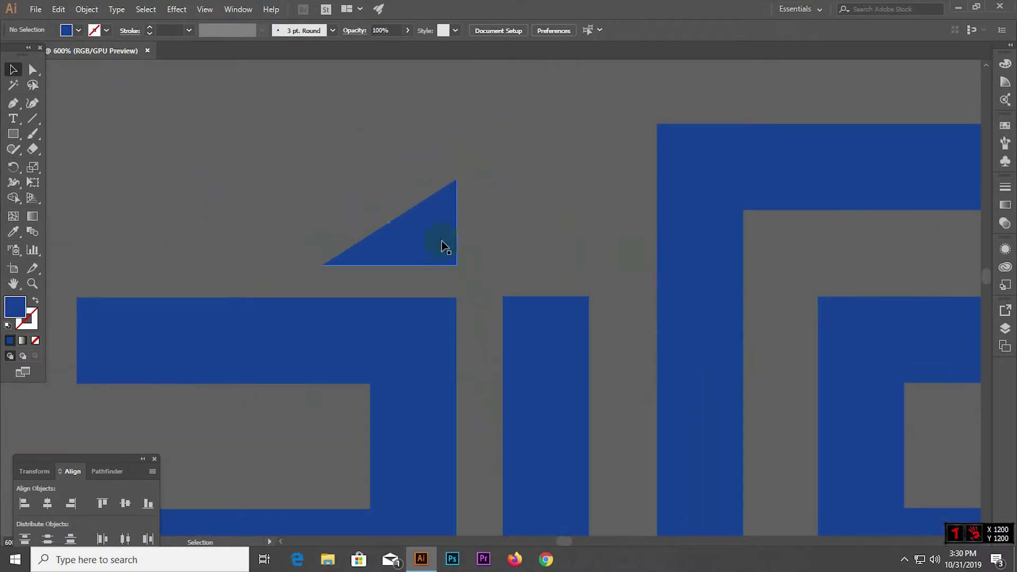
pyautogui.moveTo(428, 241); pyautogui.dragTo(432, 241)
pyautogui.scroll(-2, 482, 215)
pyautogui.scroll(-1, 482, 211)
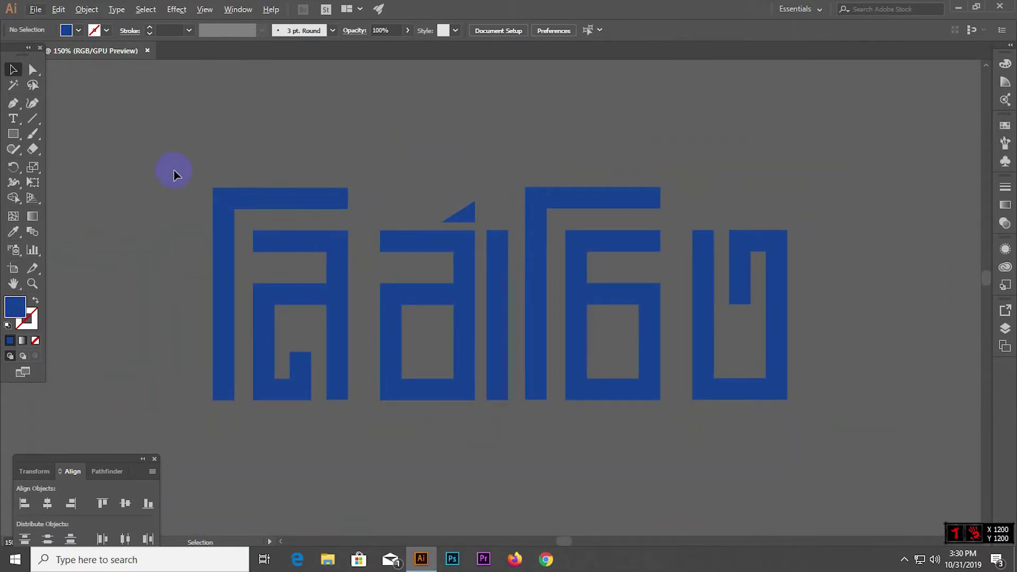
# Select the first letter's pieces and group them.
pyautogui.moveTo(327, 406); pyautogui.dragTo(332, 408)
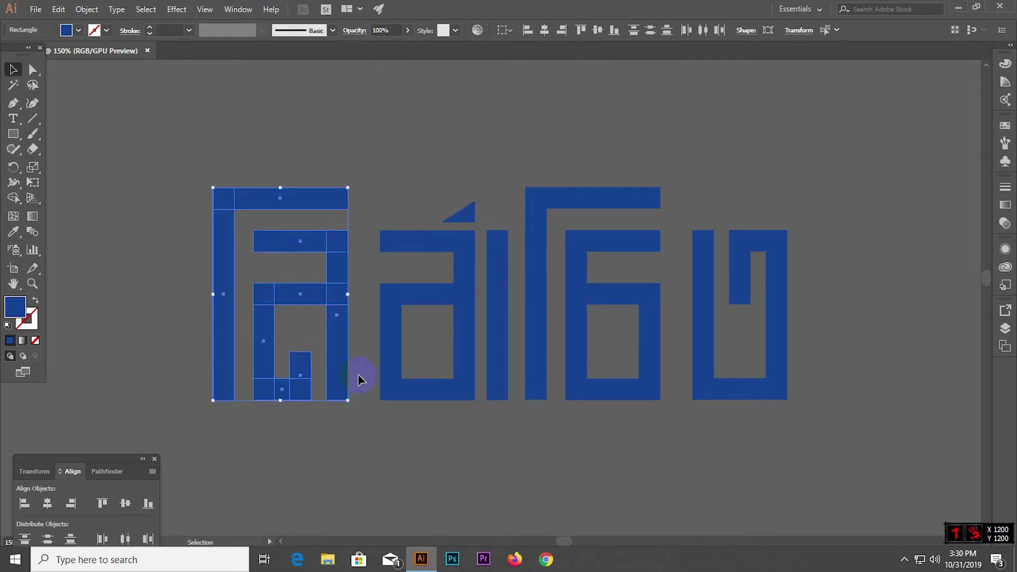
pyautogui.press('a')
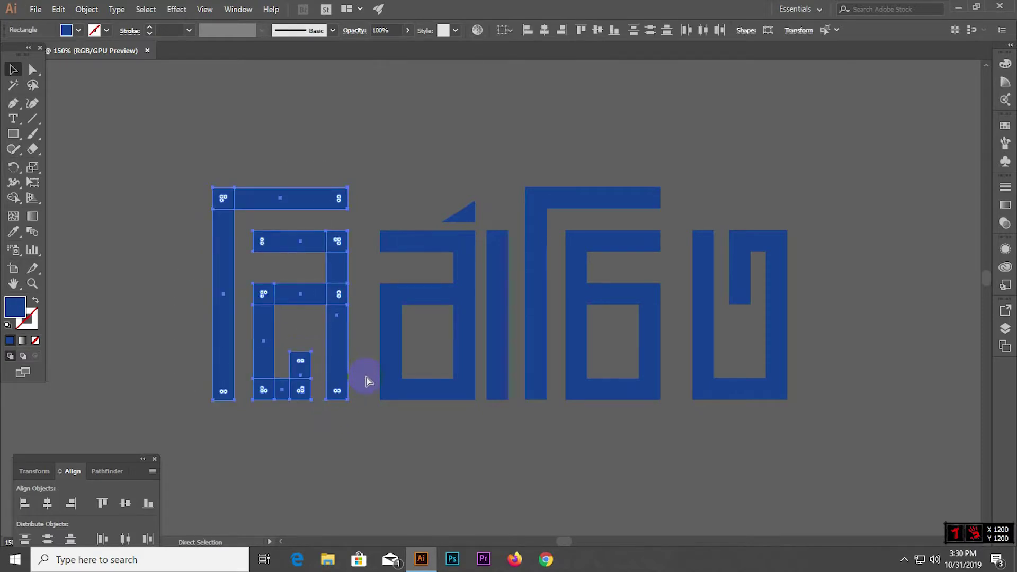
pyautogui.press('v')
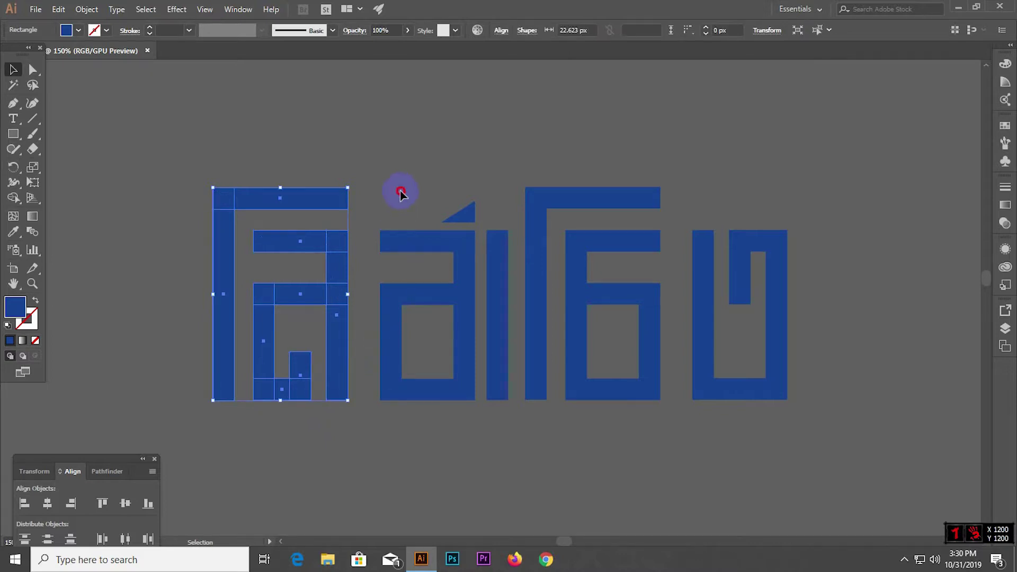
pyautogui.click(379, 236)
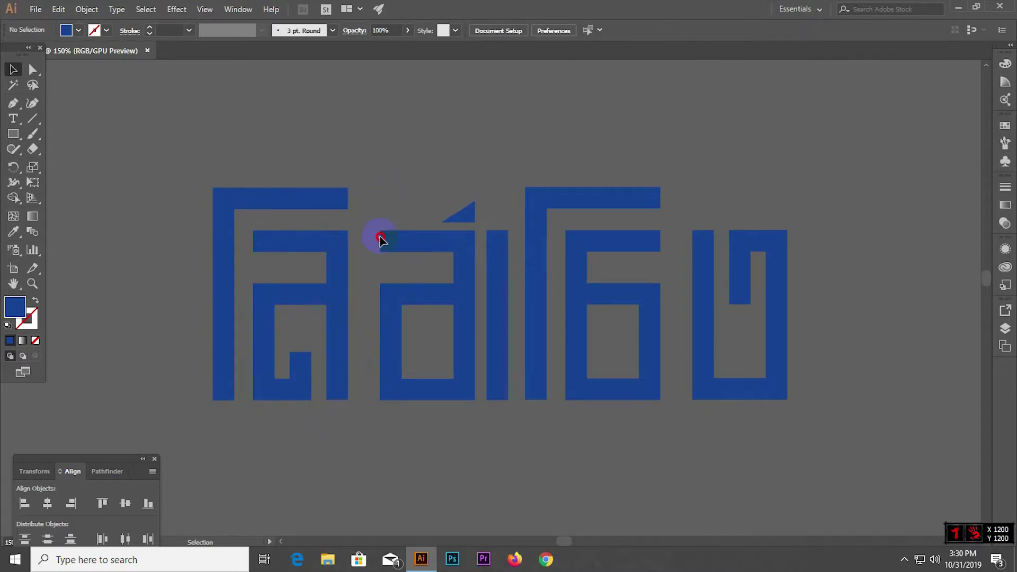
pyautogui.click(476, 396)
pyautogui.press('a')
pyautogui.press('v')
# Group the second letter together with its standalone vertical stem.
pyautogui.click(492, 291)
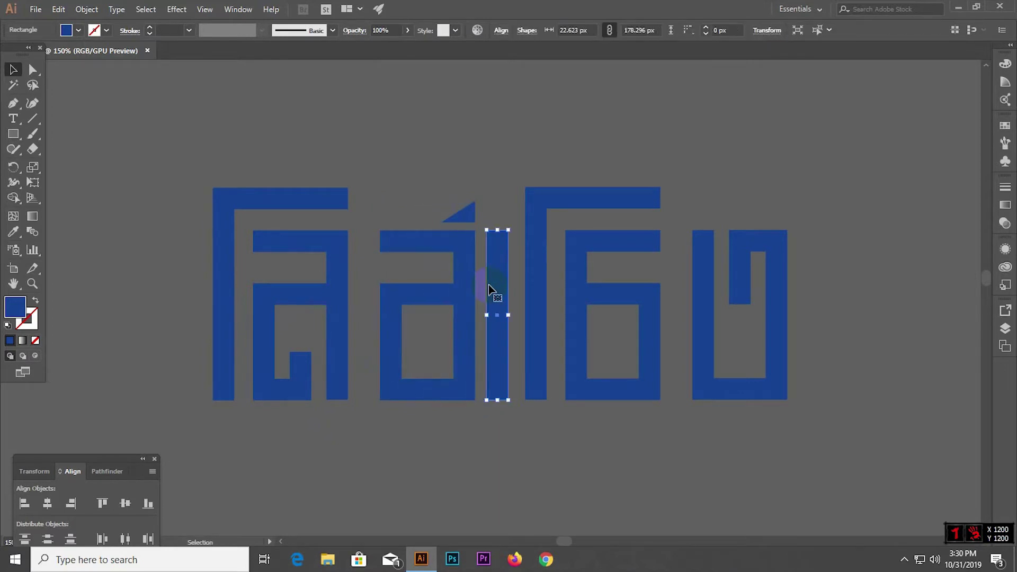
pyautogui.click(439, 190)
pyautogui.click(459, 250)
pyautogui.keyDown('shift'); pyautogui.click(498, 324); pyautogui.keyUp('shift')
pyautogui.press('a')
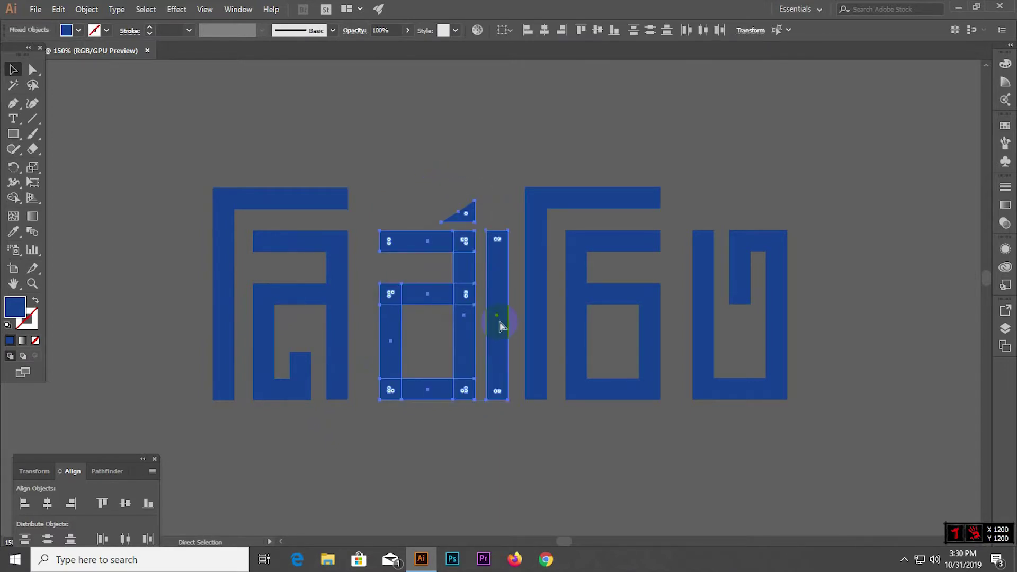
pyautogui.hotkey('ctrl', 'g')
pyautogui.press('v')
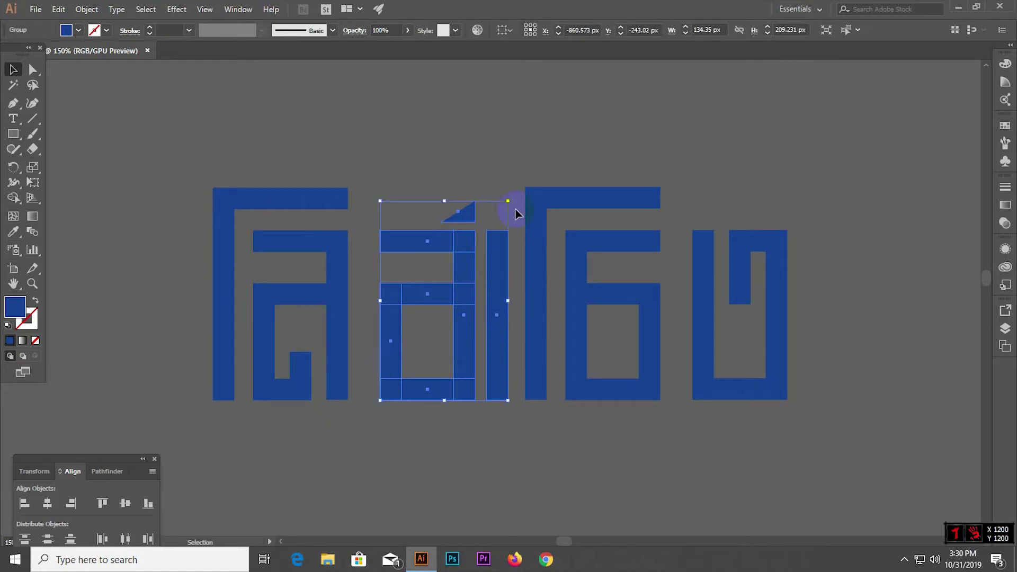
pyautogui.click(518, 239)
# Select the fourth letter with its tall bar and top bar, then the last letter's pieces.
pyautogui.moveTo(530, 274); pyautogui.dragTo(525, 273)
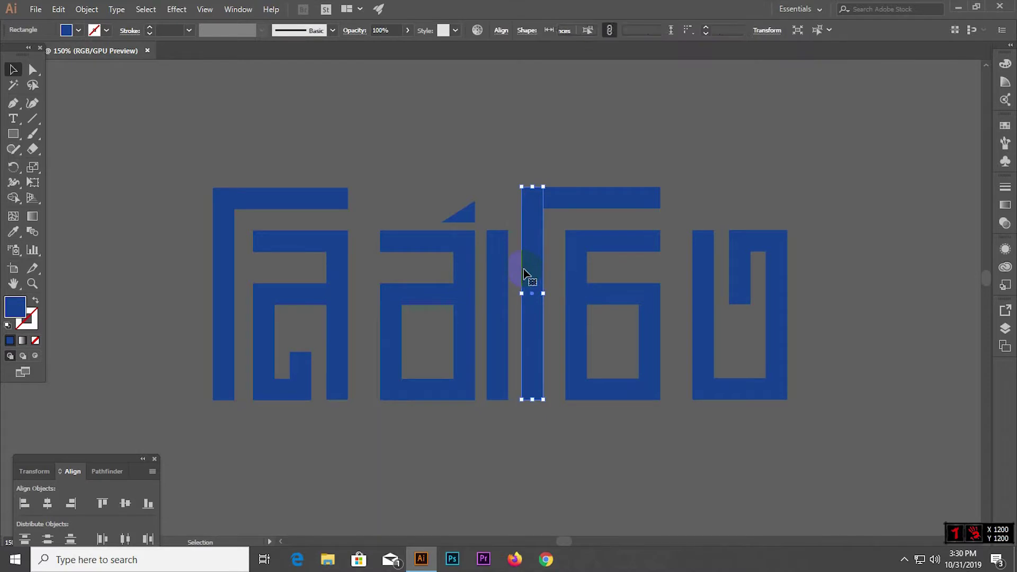
pyautogui.hotkey('ctrl', 'z')
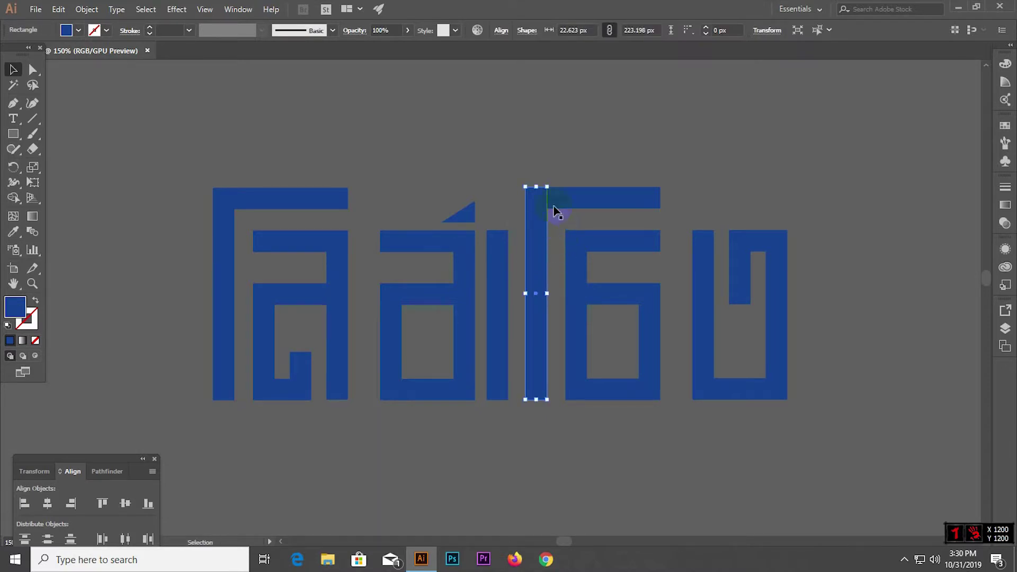
pyautogui.click(537, 166)
pyautogui.click(537, 221)
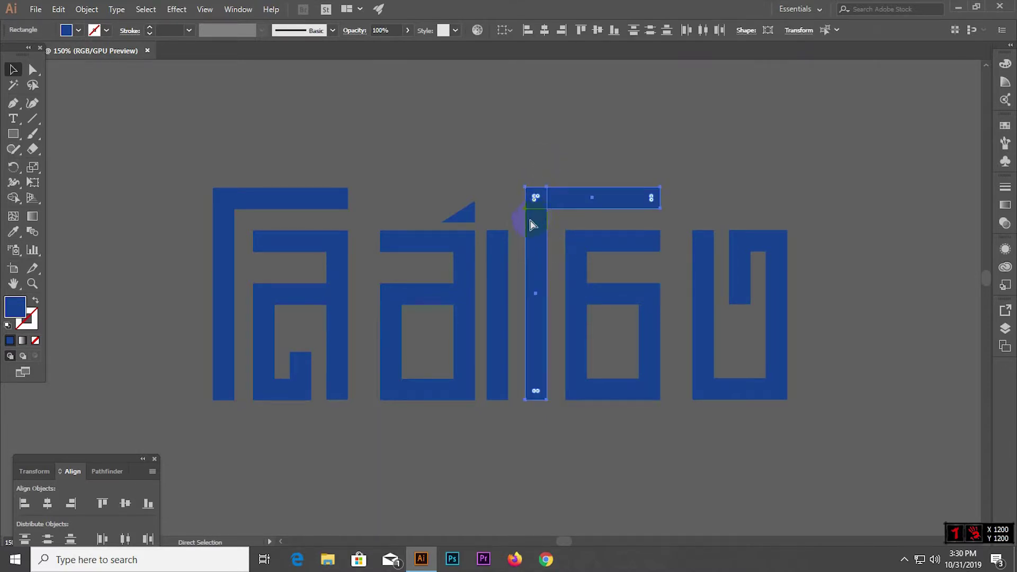
pyautogui.click(563, 220)
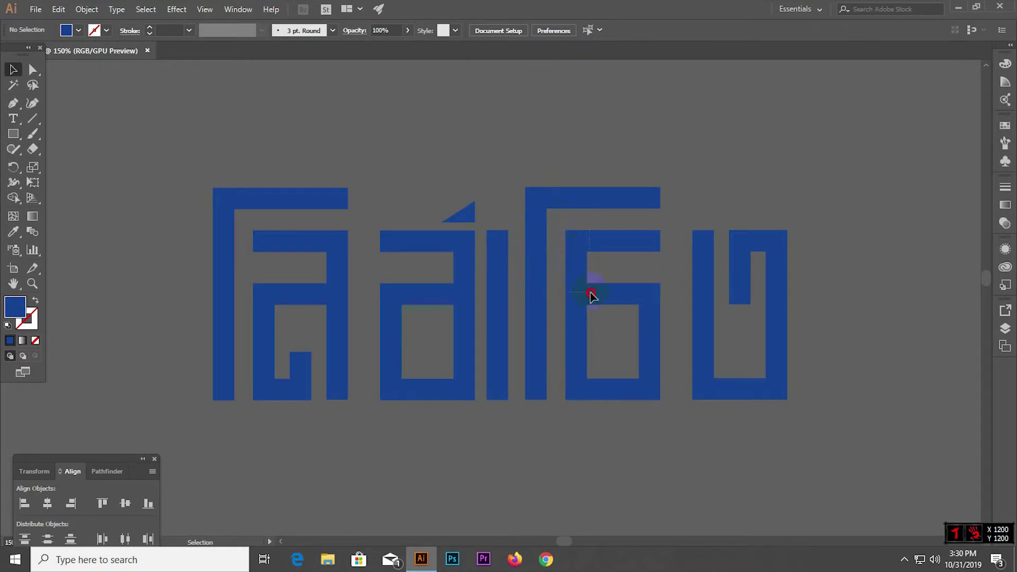
pyautogui.moveTo(591, 295); pyautogui.dragTo(594, 298)
pyautogui.moveTo(545, 175); pyautogui.dragTo(602, 316)
pyautogui.press('v')
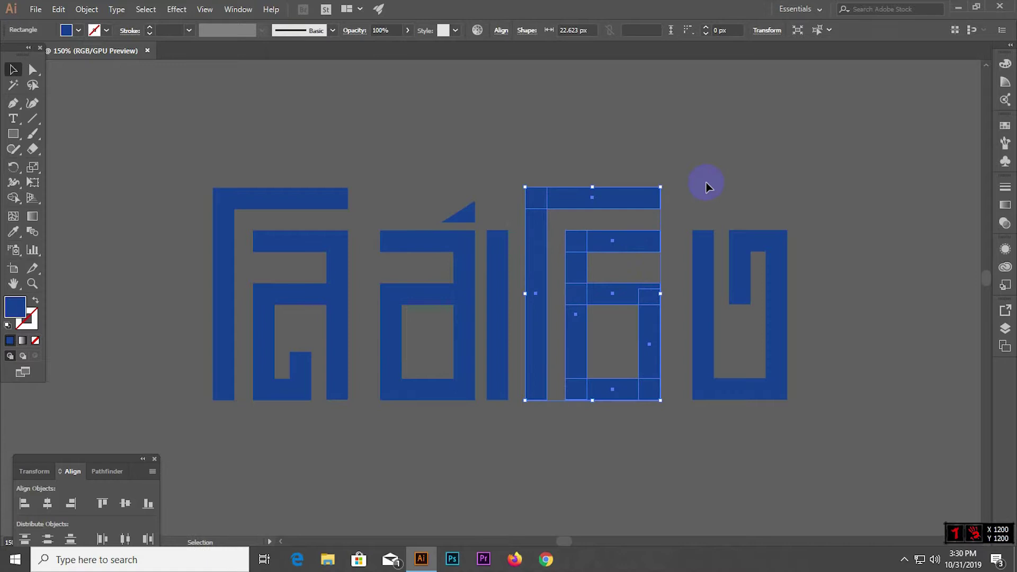
pyautogui.click(726, 212)
pyautogui.moveTo(800, 405); pyautogui.dragTo(783, 386)
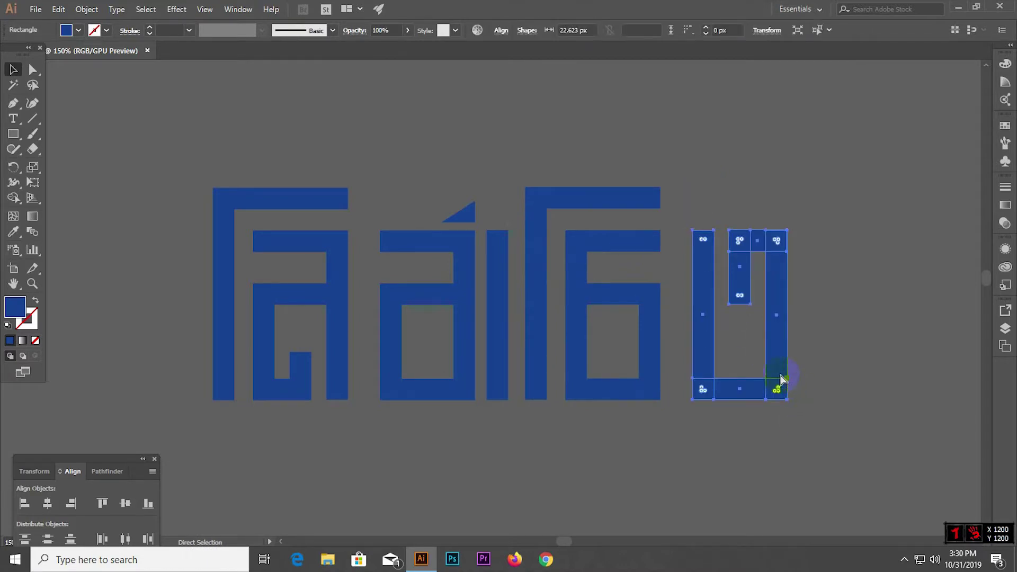
# Shift the first letter slightly right and the second letter slightly left.
pyautogui.click(319, 223)
pyautogui.moveTo(307, 240); pyautogui.dragTo(324, 241)
pyautogui.click(431, 277)
pyautogui.moveTo(436, 240); pyautogui.dragTo(421, 249)
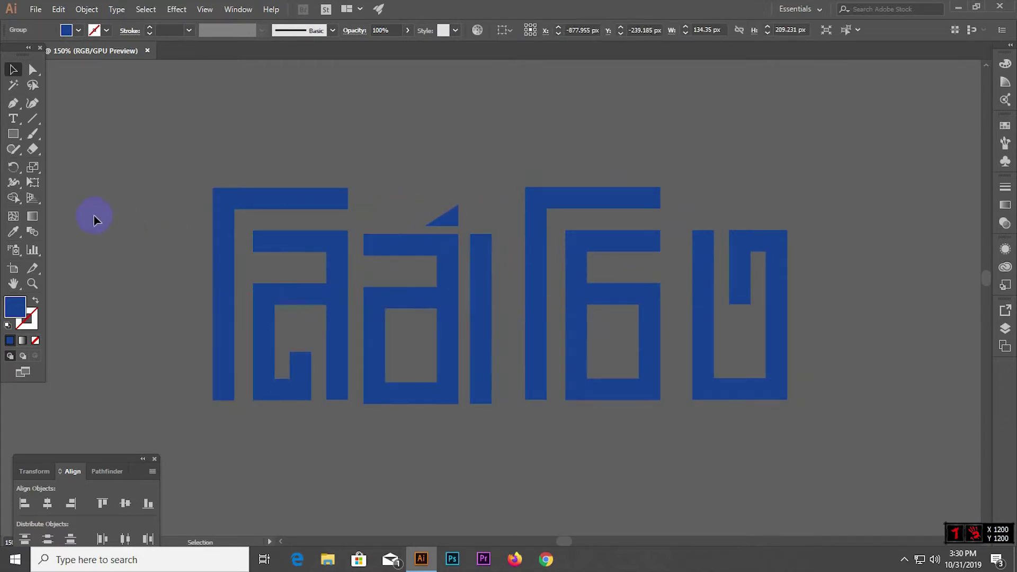
# Select all five letters and align them along their bottom edges.
pyautogui.moveTo(90, 216); pyautogui.dragTo(676, 307)
pyautogui.click(80, 267)
pyautogui.hotkey('ctrl', 'a')
pyautogui.click(147, 503)
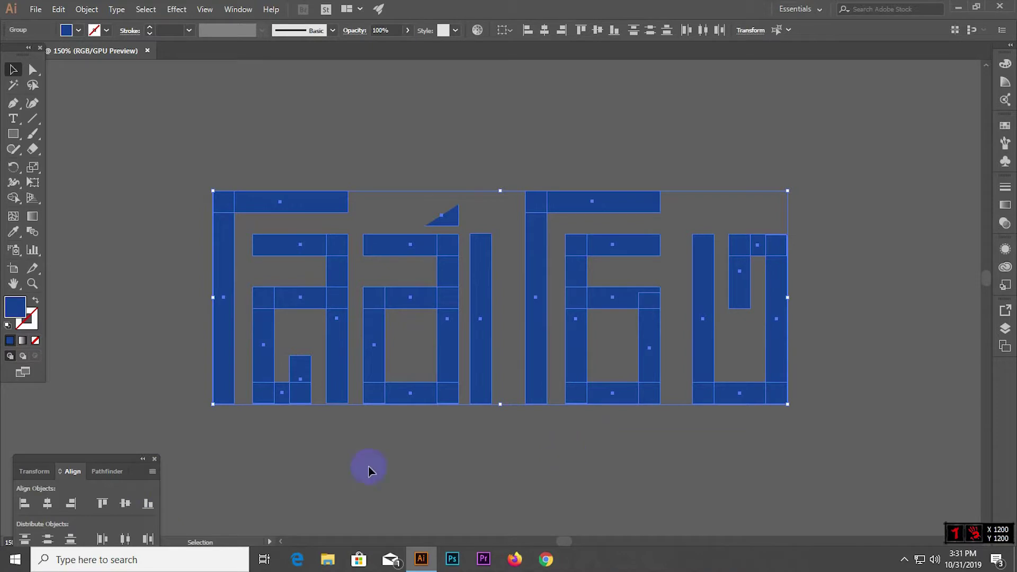
# Distribute the letters evenly by centre, then move the last letter left to close the gap.
pyautogui.click(126, 538)
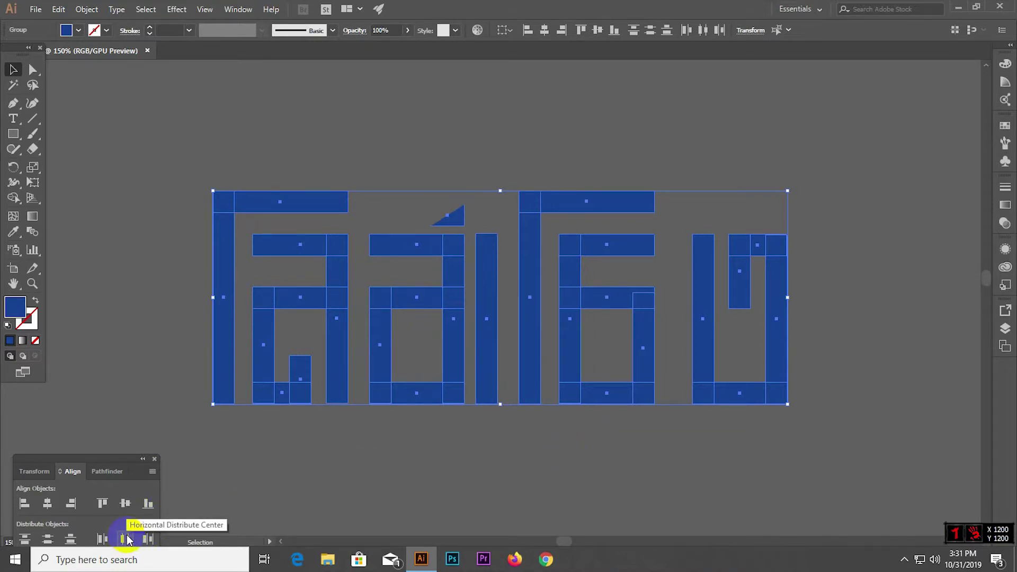
pyautogui.click(395, 477)
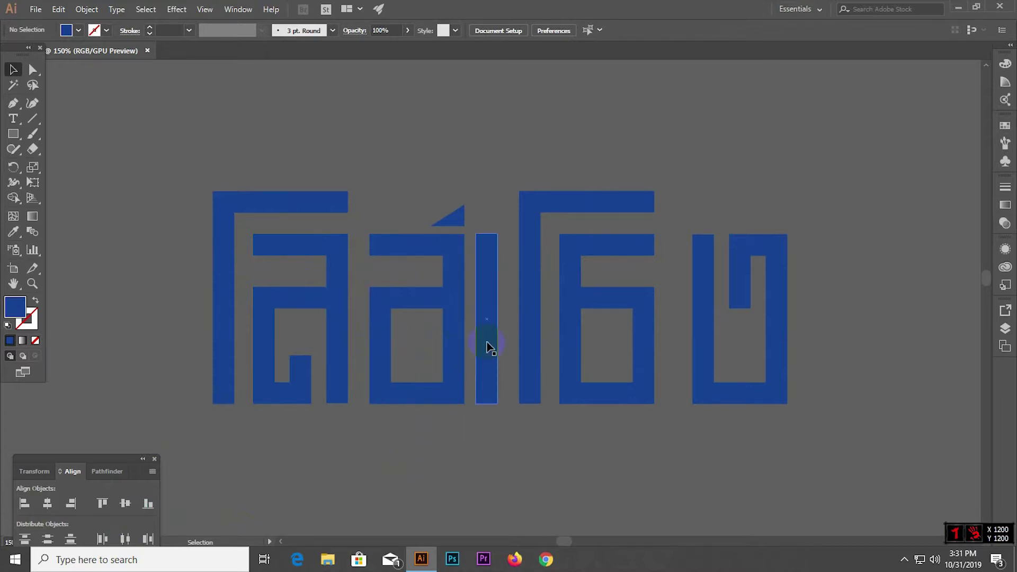
pyautogui.moveTo(710, 351); pyautogui.dragTo(684, 354)
pyautogui.click(650, 463)
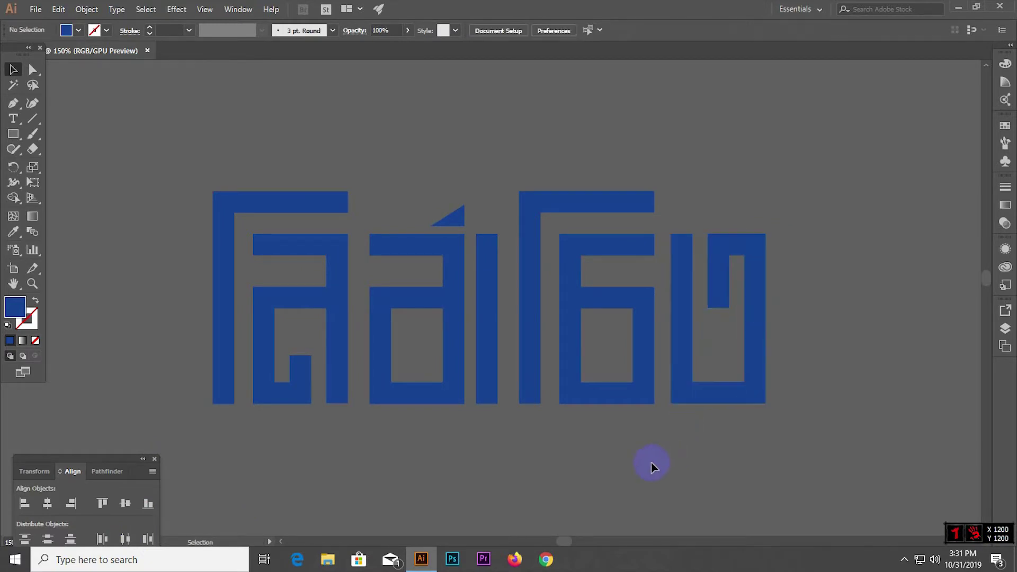
# Nudge the second letter group and the first letter a few pixels right.
pyautogui.moveTo(482, 364); pyautogui.dragTo(487, 368)
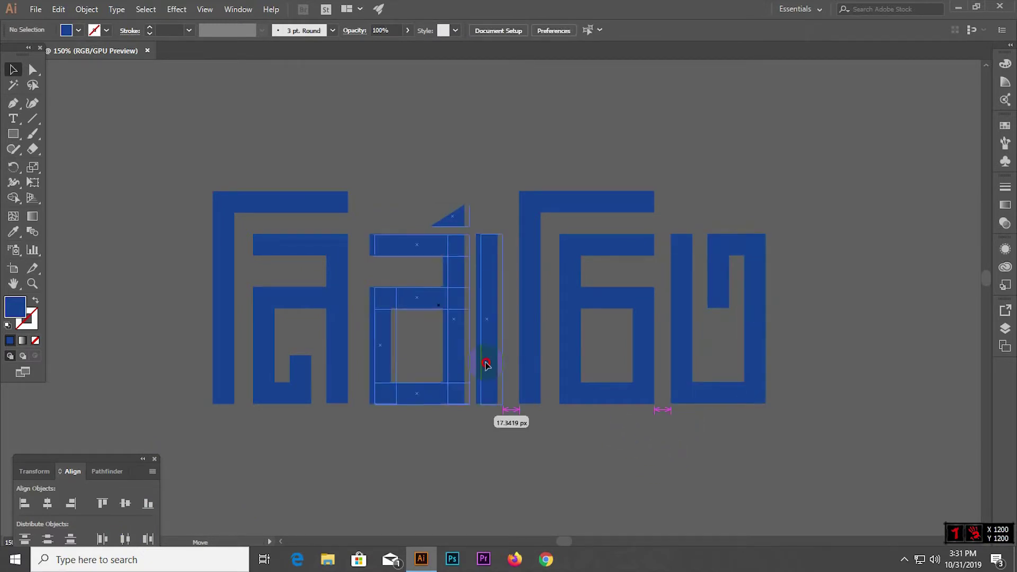
pyautogui.hotkey('ctrl', 'z')
pyautogui.click(488, 448)
pyautogui.click(488, 369)
pyautogui.press('Right')
pyautogui.press('Right')
pyautogui.press('Right')
pyautogui.click(486, 449)
pyautogui.click(347, 355)
pyautogui.press('Right')
pyautogui.press('Right')
pyautogui.press('Right')
pyautogui.press('Right')
pyautogui.press('Right')
pyautogui.press('Right')
pyautogui.press('Right')
pyautogui.click(369, 458)
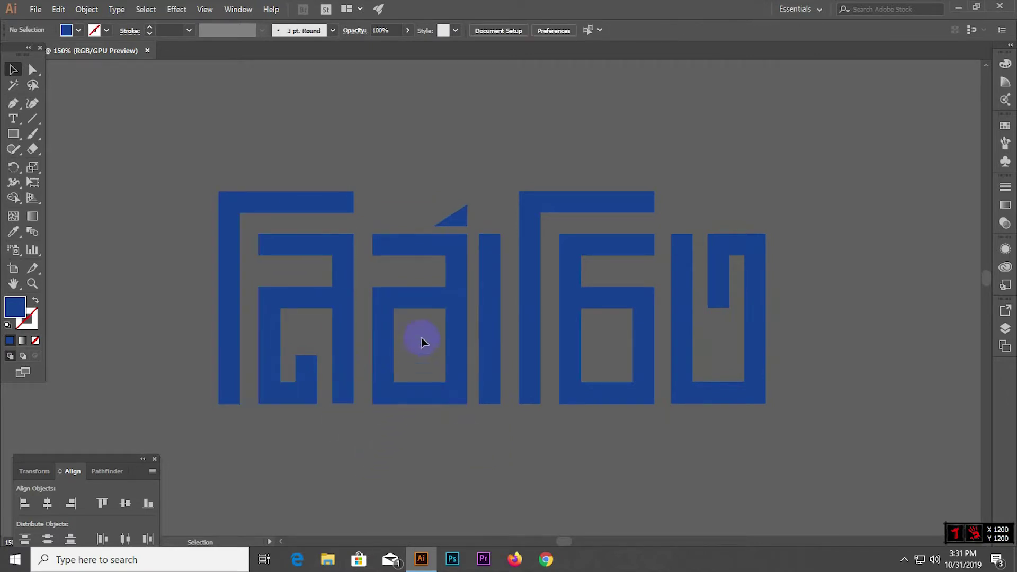
# Ungroup the middle letter and nudge its standalone vertical bar slightly right.
pyautogui.click(484, 323)
pyautogui.rightClick(485, 329)
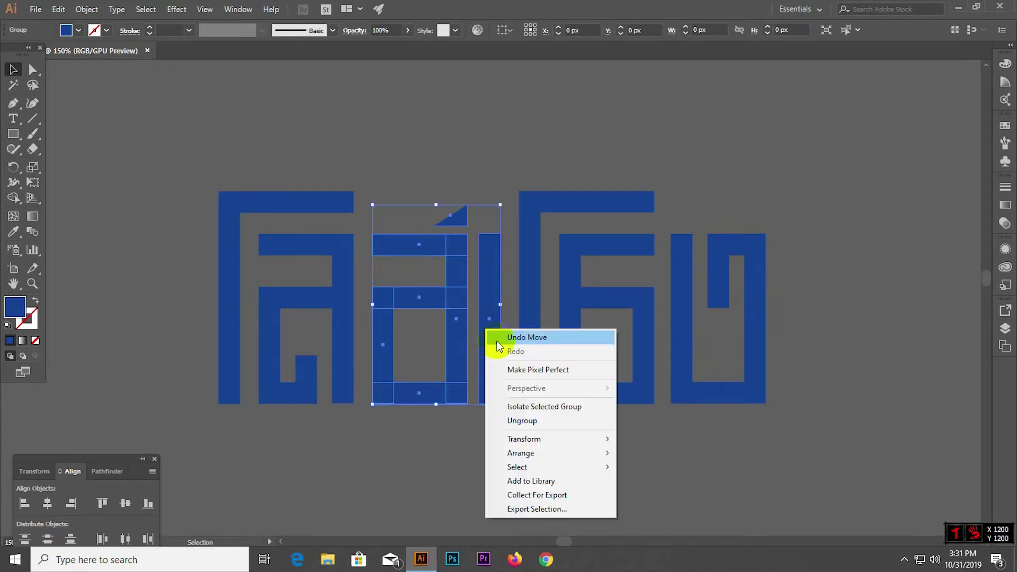
pyautogui.click(523, 421)
pyautogui.click(513, 484)
pyautogui.click(498, 377)
pyautogui.press('Right')
pyautogui.press('Right')
pyautogui.press('Right')
pyautogui.press('Right')
pyautogui.press('Right')
pyautogui.click(511, 475)
# Nudge the last letter slightly left and the first letter slightly right.
pyautogui.moveTo(683, 324); pyautogui.dragTo(681, 325)
pyautogui.click(528, 452)
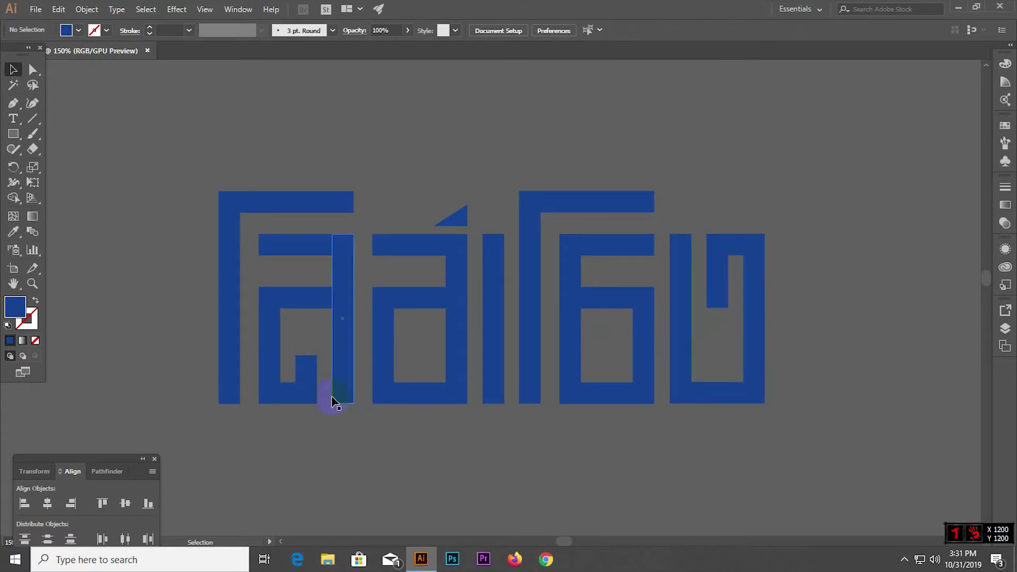
pyautogui.click(336, 382)
pyautogui.press('Right')
pyautogui.press('Right')
pyautogui.press('Right')
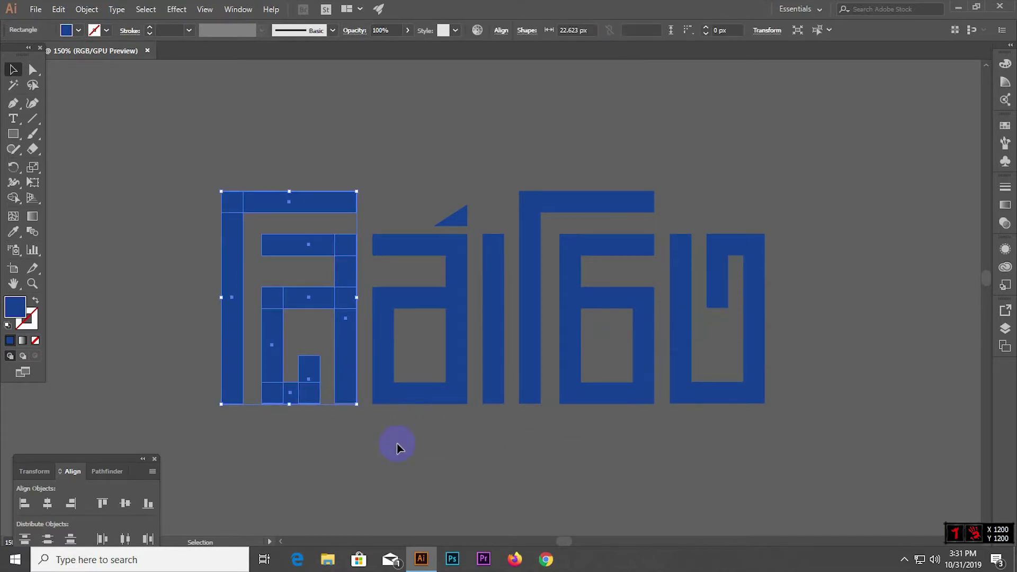
pyautogui.click(396, 444)
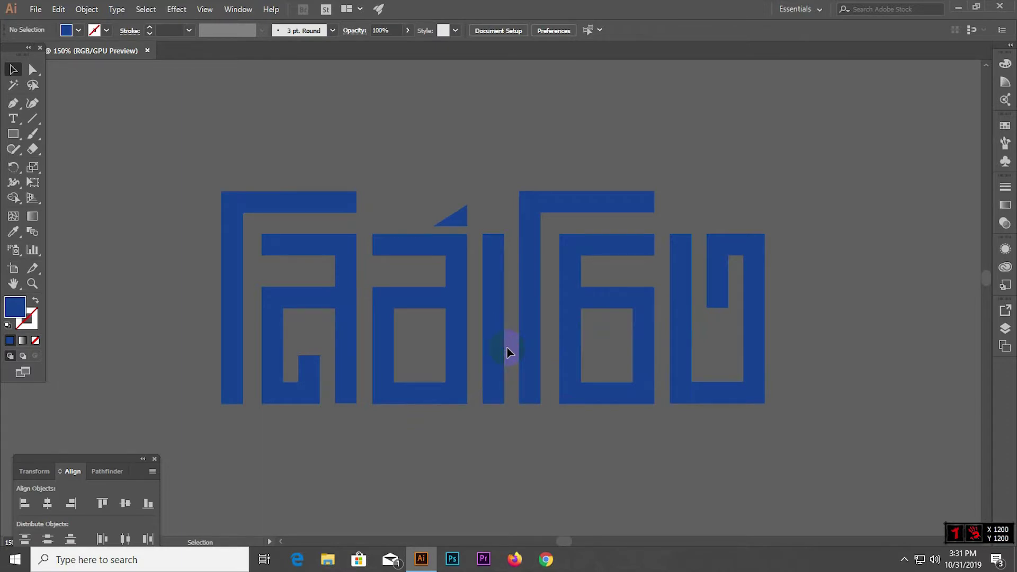
# Select the whole Thai word as a group and drag it onto the white artboard.
pyautogui.scroll(-1, 507, 348)
pyautogui.scroll(-1, 508, 347)
pyautogui.click(596, 350)
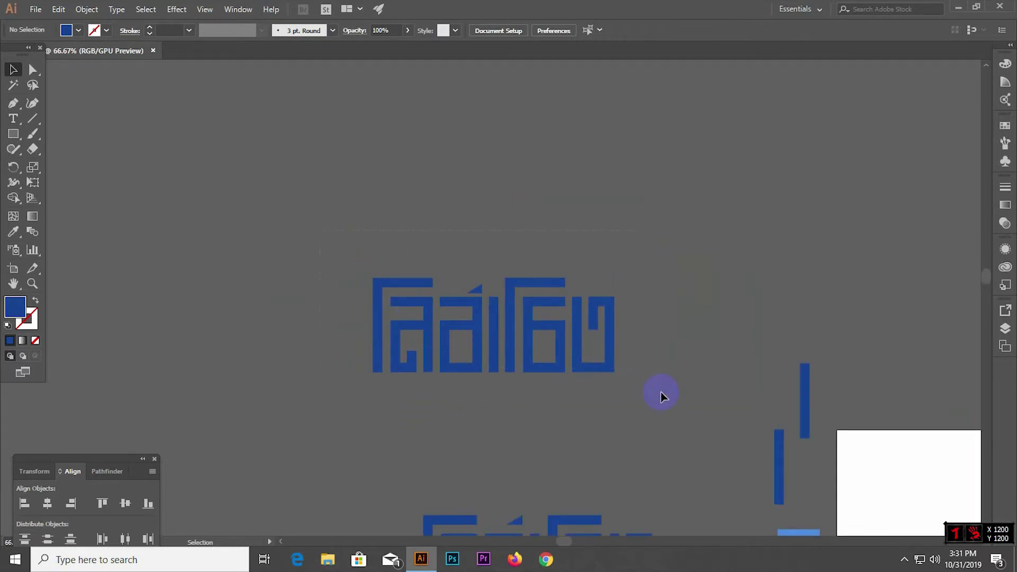
pyautogui.moveTo(660, 392); pyautogui.dragTo(662, 396)
pyautogui.press('v')
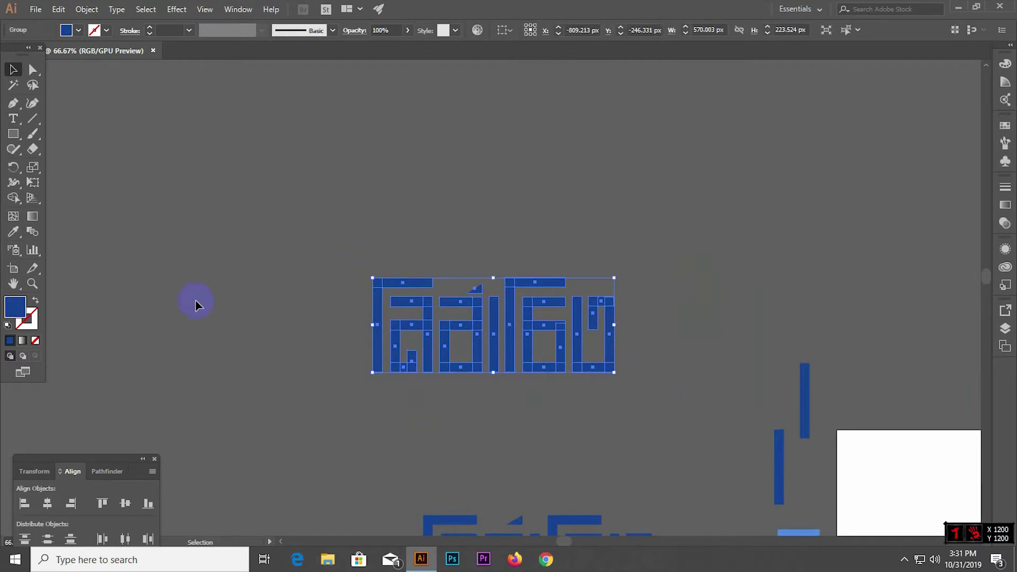
pyautogui.scroll(-2, 63, 307)
pyautogui.moveTo(283, 340); pyautogui.dragTo(640, 461)
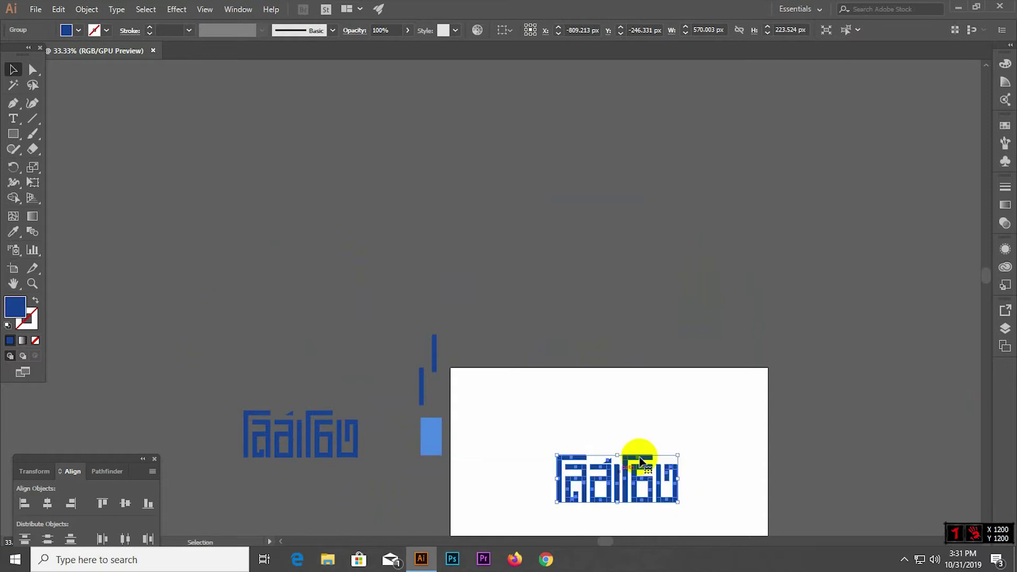
# Reposition the wordmark near the artboard's centre.
pyautogui.scroll(-4, 609, 463)
pyautogui.scroll(-3, 554, 424)
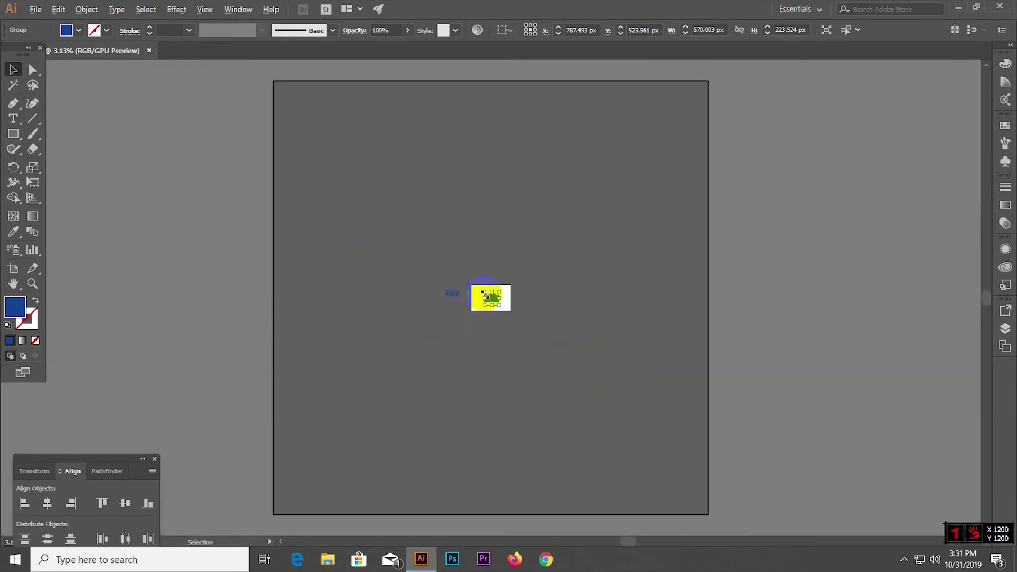
pyautogui.scroll(3, 486, 297)
pyautogui.scroll(4, 480, 299)
pyautogui.scroll(1, 519, 339)
pyautogui.scroll(2, 521, 338)
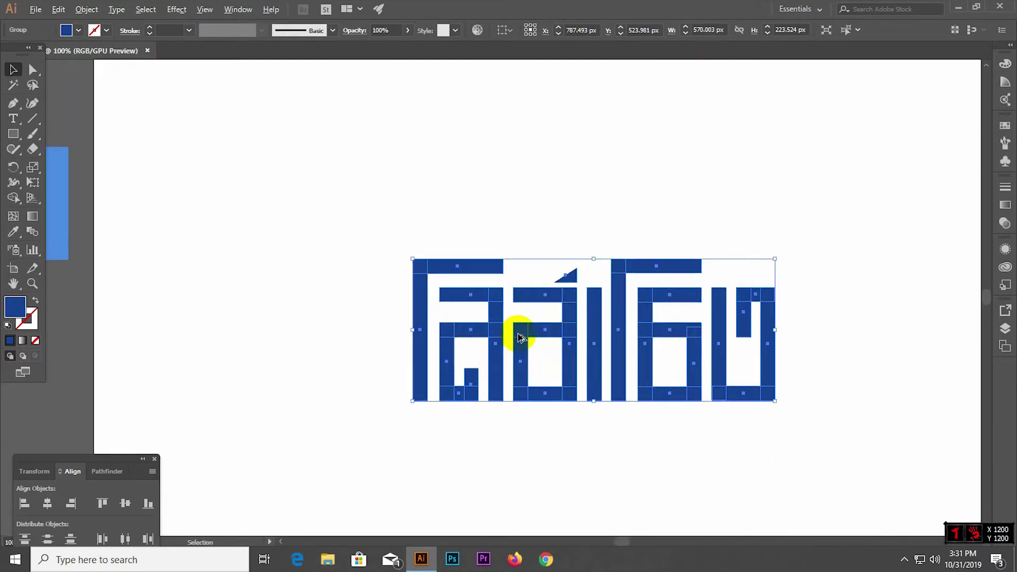
pyautogui.click(340, 298)
pyautogui.scroll(-2, 325, 295)
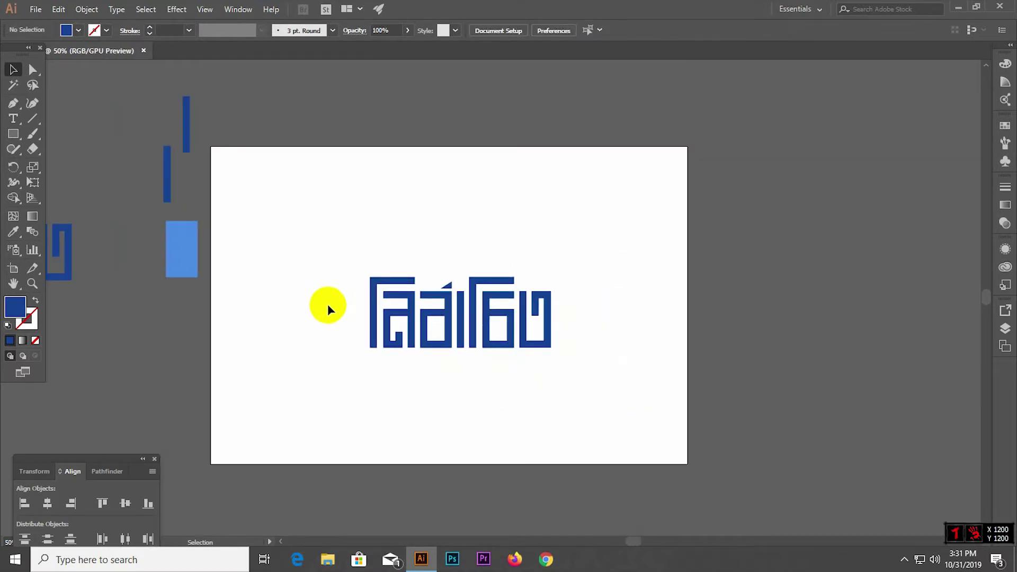
pyautogui.scroll(1, 328, 307)
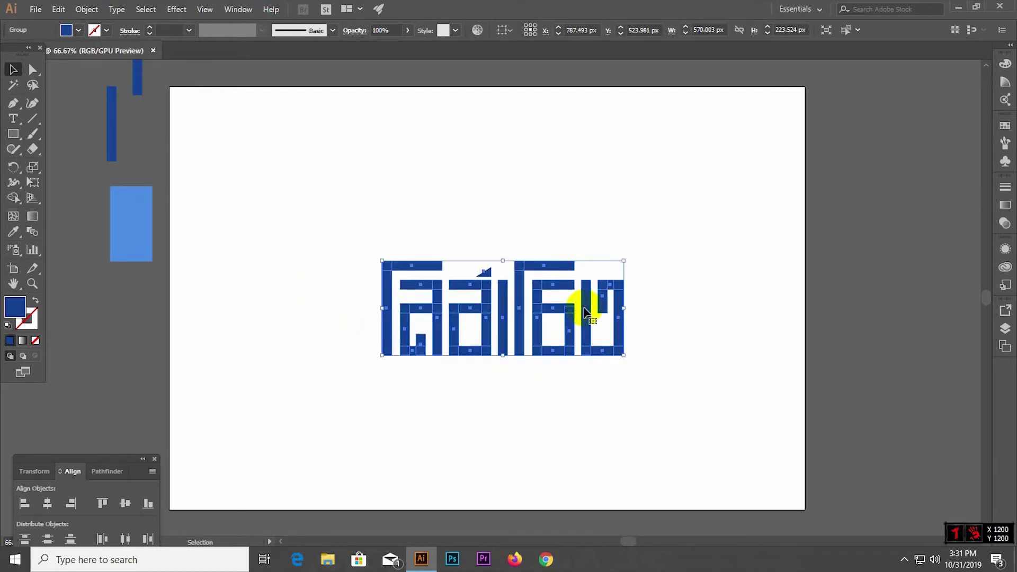
pyautogui.moveTo(590, 313); pyautogui.dragTo(563, 308)
pyautogui.click(659, 316)
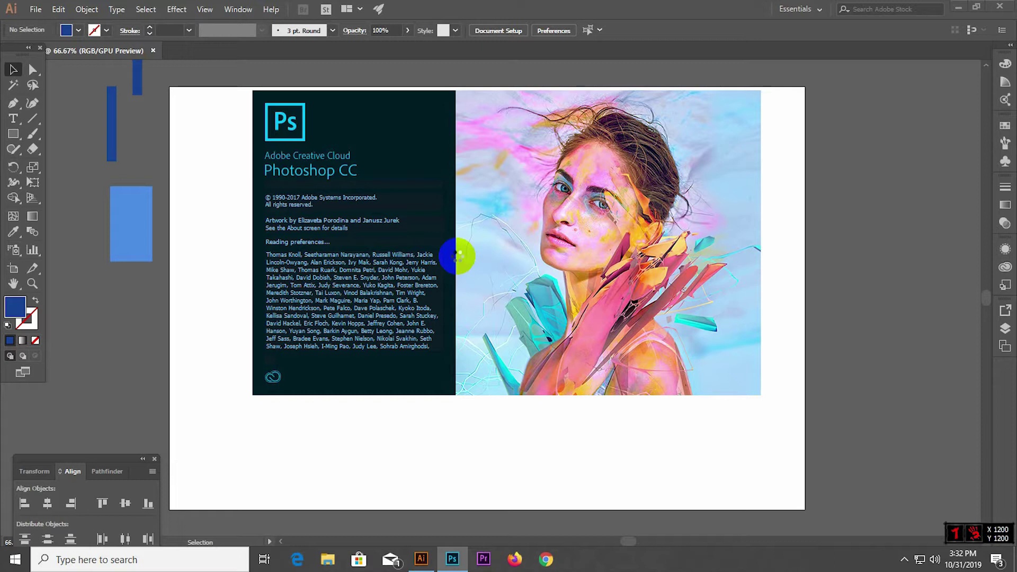
# Duplicate the blue wordmark to the artboard's lower-right corner and scale the copy down.
pyautogui.keyDown('alt'); pyautogui.scroll(-1, 374, 419); pyautogui.keyUp('alt')
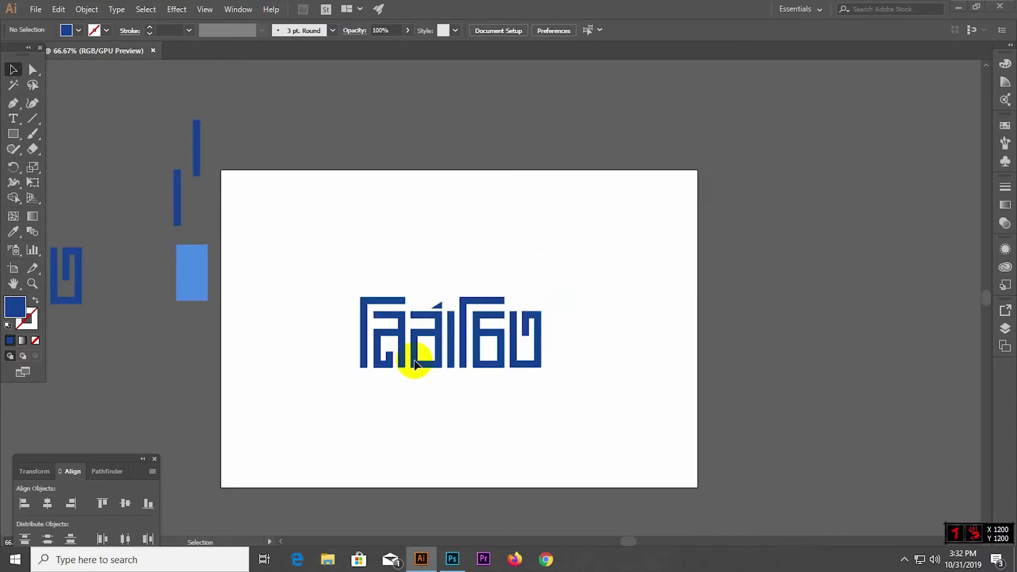
pyautogui.scroll(1, 414, 364)
pyautogui.scroll(1, 409, 352)
pyautogui.scroll(2, 409, 352)
pyautogui.scroll(-5, 477, 337)
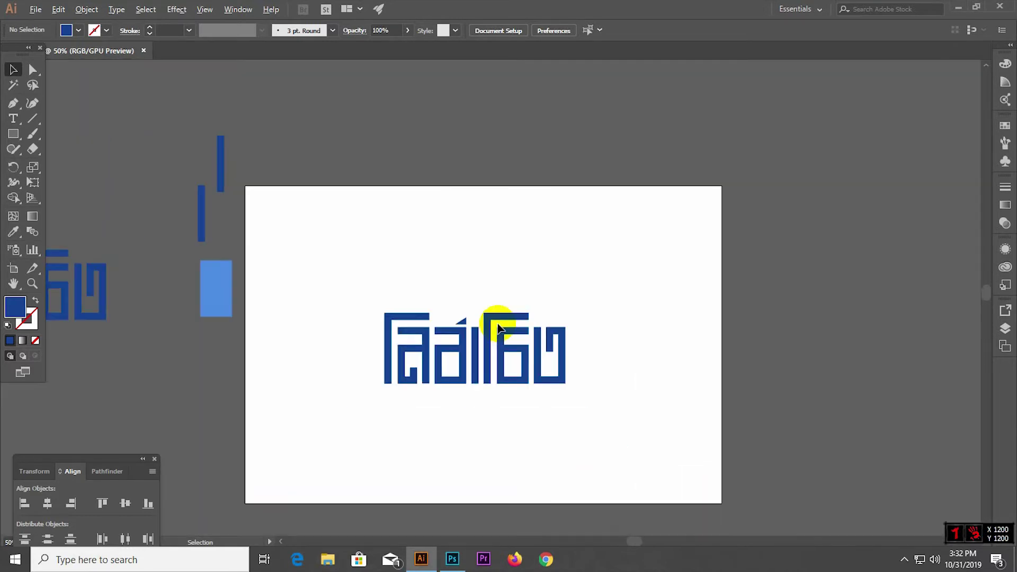
pyautogui.moveTo(334, 294); pyautogui.dragTo(605, 368)
pyautogui.moveTo(536, 360)
pyautogui.mouseDown()
pyautogui.moveTo(696, 466)
pyautogui.moveTo(817, 460)
pyautogui.moveTo(695, 462)
pyautogui.mouseUp()
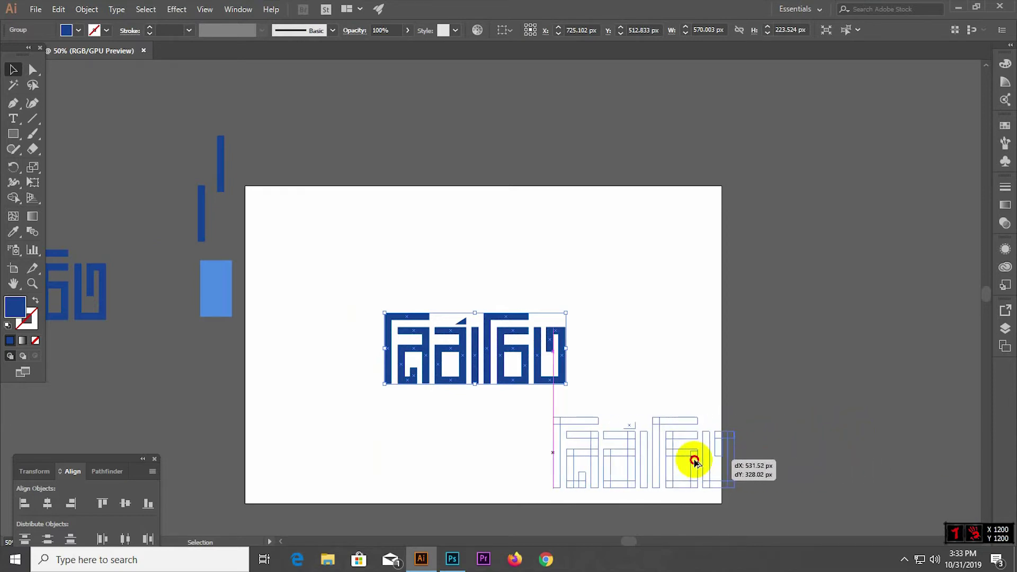
pyautogui.moveTo(695, 462); pyautogui.dragTo(677, 464)
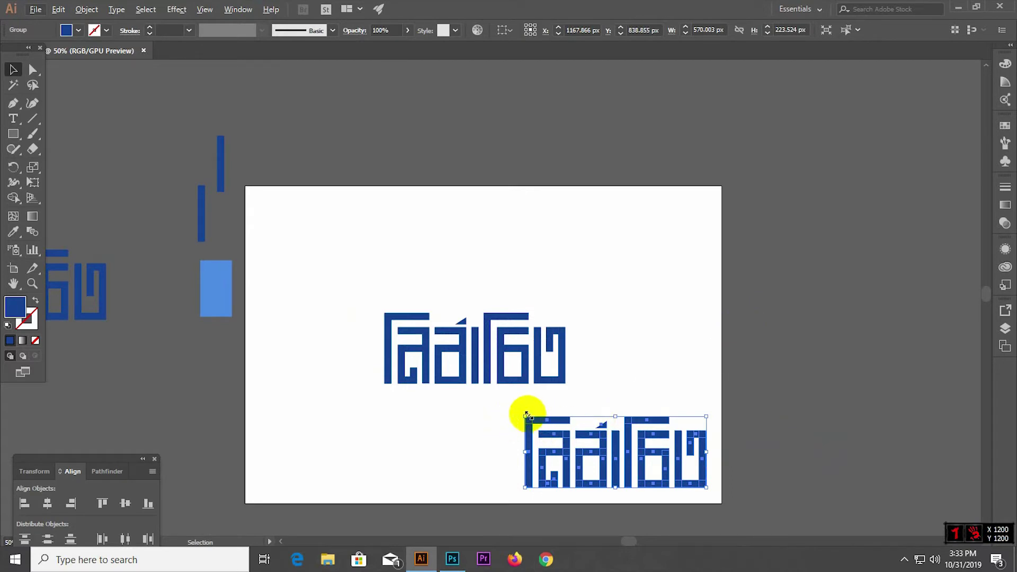
pyautogui.moveTo(527, 414); pyautogui.dragTo(588, 441)
pyautogui.click(533, 445)
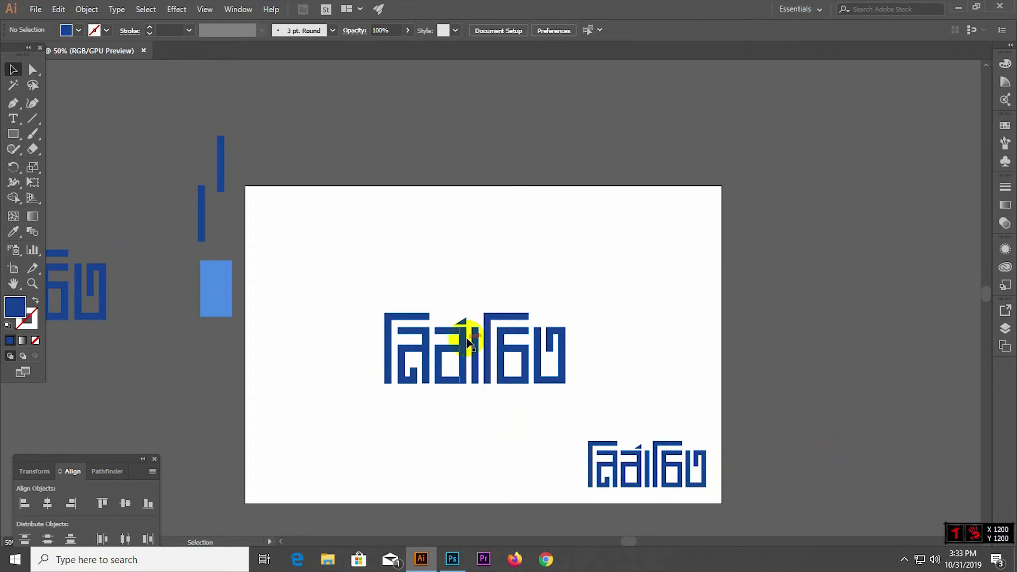
pyautogui.scroll(-3, 467, 342)
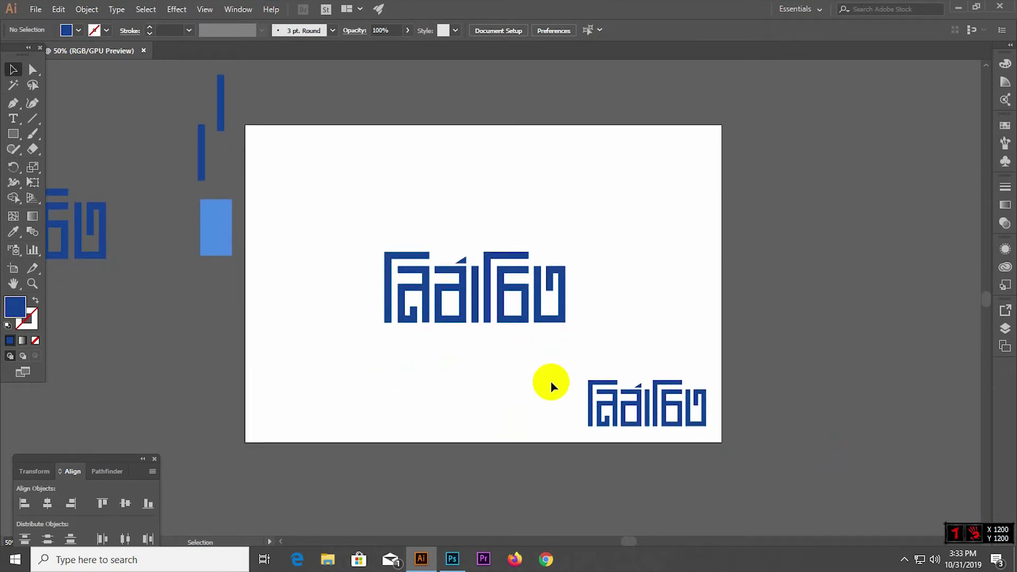
# Draw a large circle over the Illustrator artboard's lower-right corner with the Ellipse tool.
pyautogui.click(16, 139)
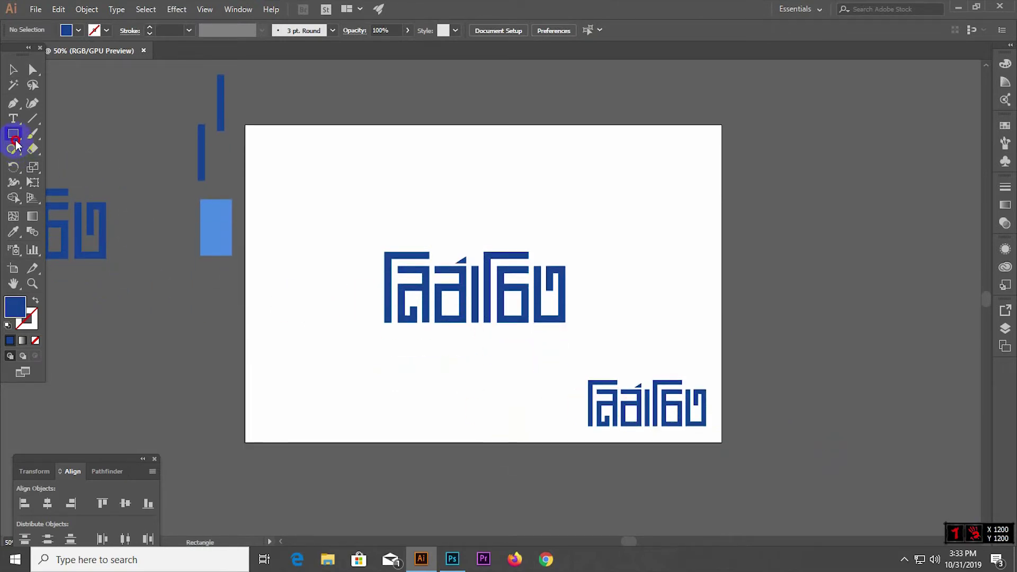
pyautogui.moveTo(16, 143); pyautogui.dragTo(68, 162)
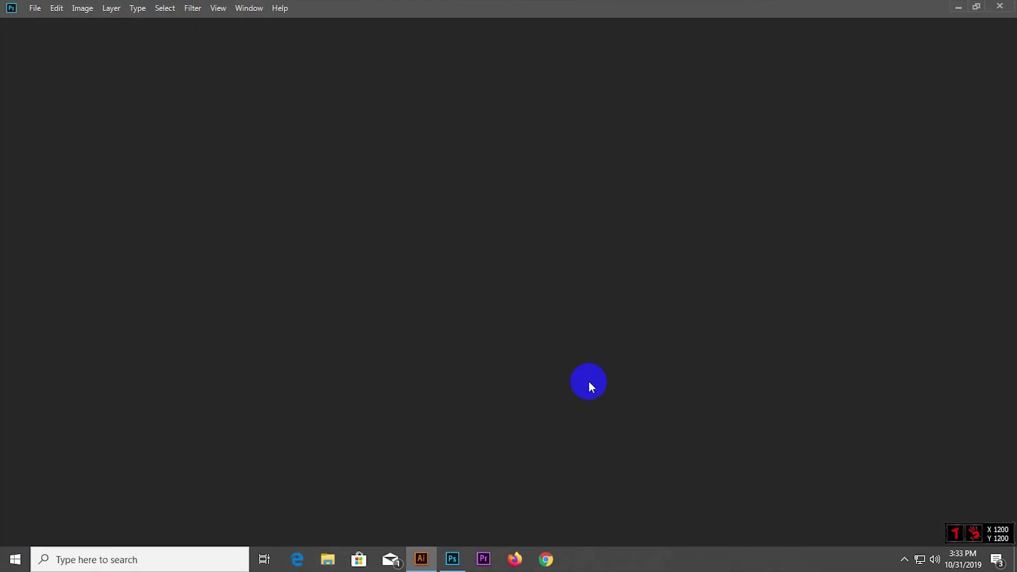
pyautogui.click(452, 560)
pyautogui.click(419, 560)
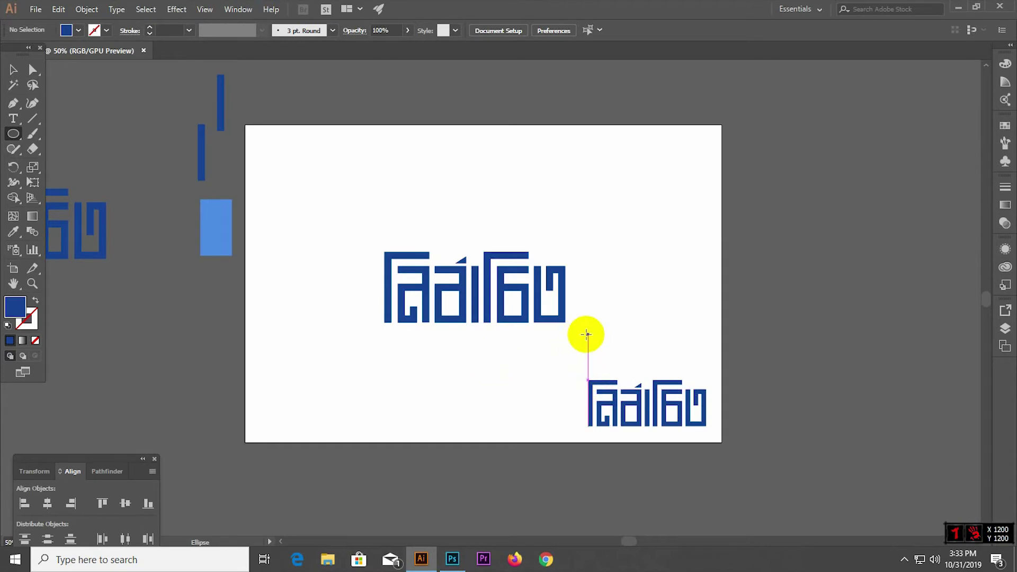
pyautogui.moveTo(644, 389); pyautogui.dragTo(752, 497)
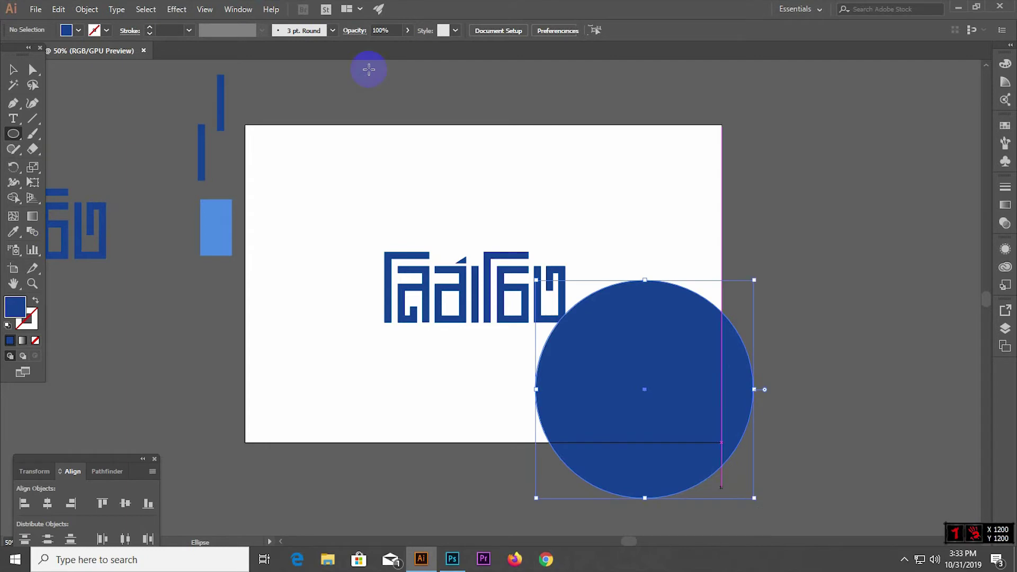
# Set the circle's opacity to 15%.
pyautogui.click(407, 30)
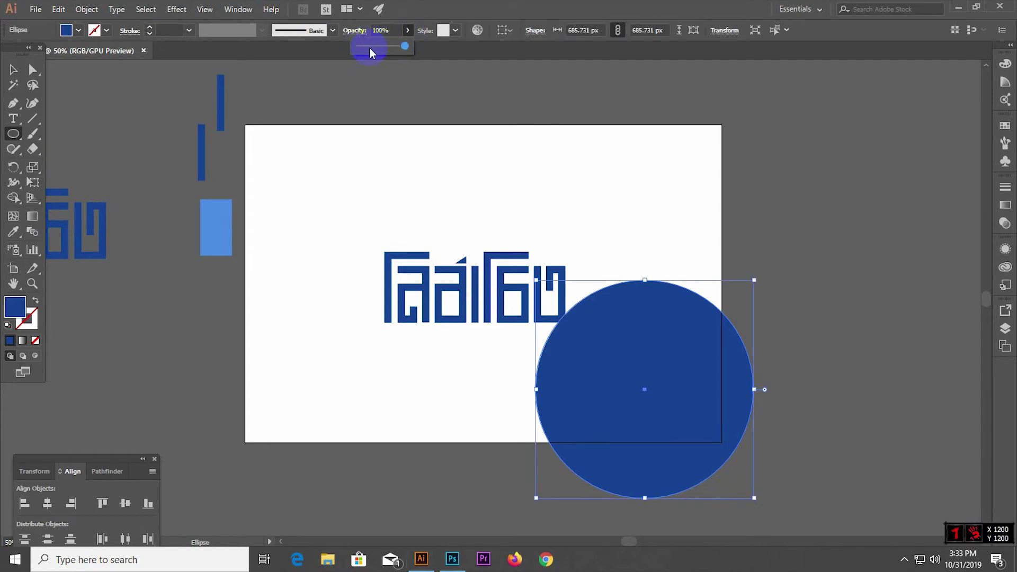
pyautogui.click(369, 48)
pyautogui.moveTo(370, 47); pyautogui.dragTo(363, 47)
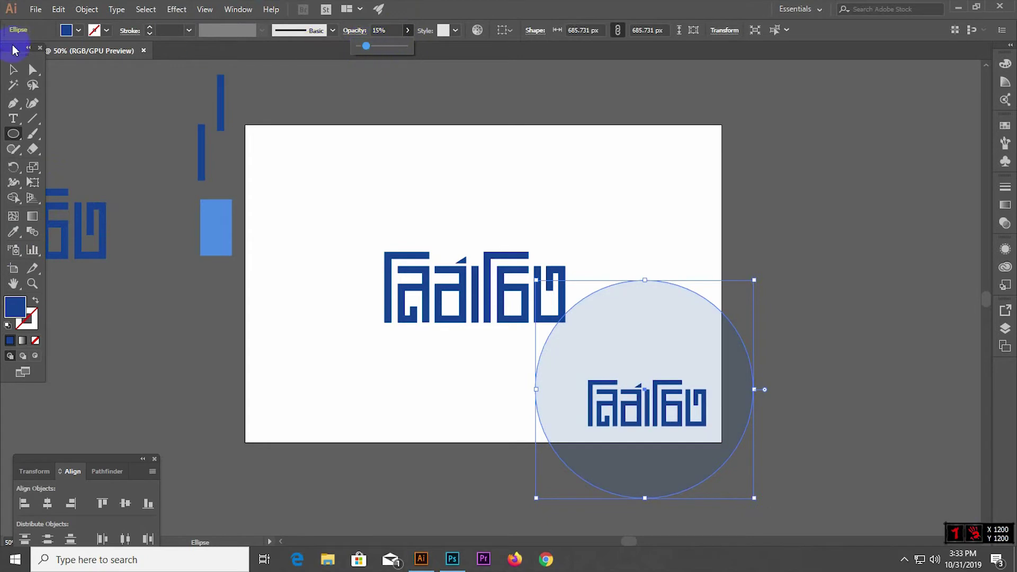
pyautogui.click(14, 69)
# Move the translucent circle down-right and shift the small wordmark onto it.
pyautogui.click(354, 140)
pyautogui.moveTo(689, 377)
pyautogui.mouseDown()
pyautogui.moveTo(739, 424)
pyautogui.moveTo(771, 421)
pyautogui.mouseUp()
pyautogui.click(801, 302)
pyautogui.moveTo(596, 404); pyautogui.dragTo(654, 403)
pyautogui.moveTo(760, 430); pyautogui.dragTo(717, 422)
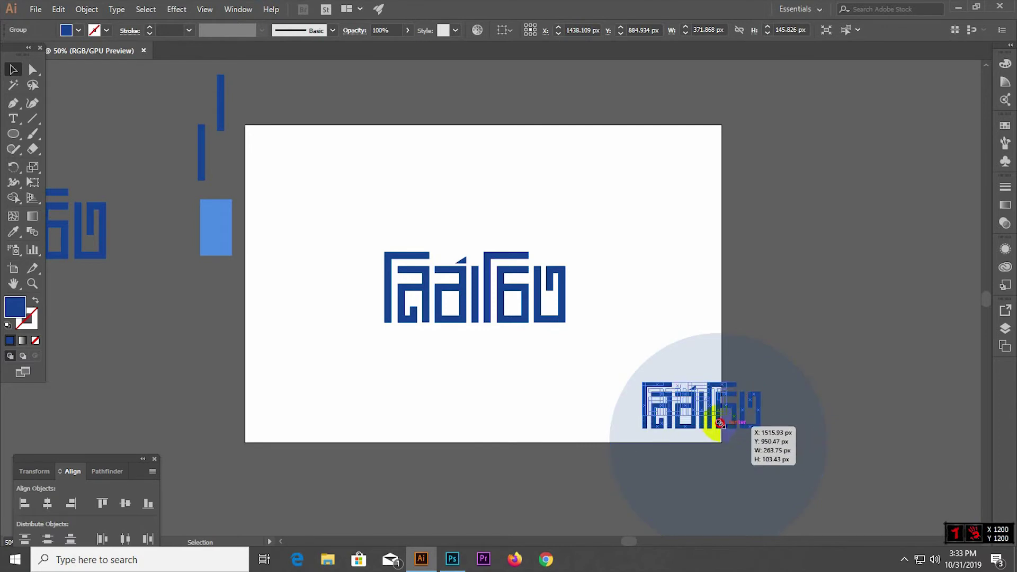
# Snap the translucent circle to the artboard's bottom-right corner.
pyautogui.click(784, 324)
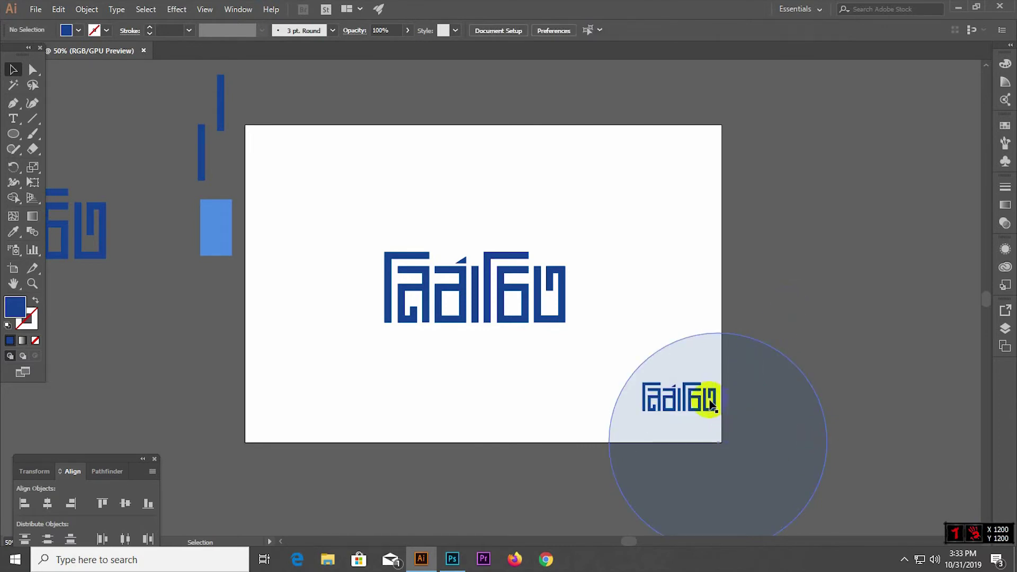
pyautogui.moveTo(699, 410)
pyautogui.mouseDown()
pyautogui.moveTo(731, 418)
pyautogui.moveTo(746, 401)
pyautogui.mouseUp()
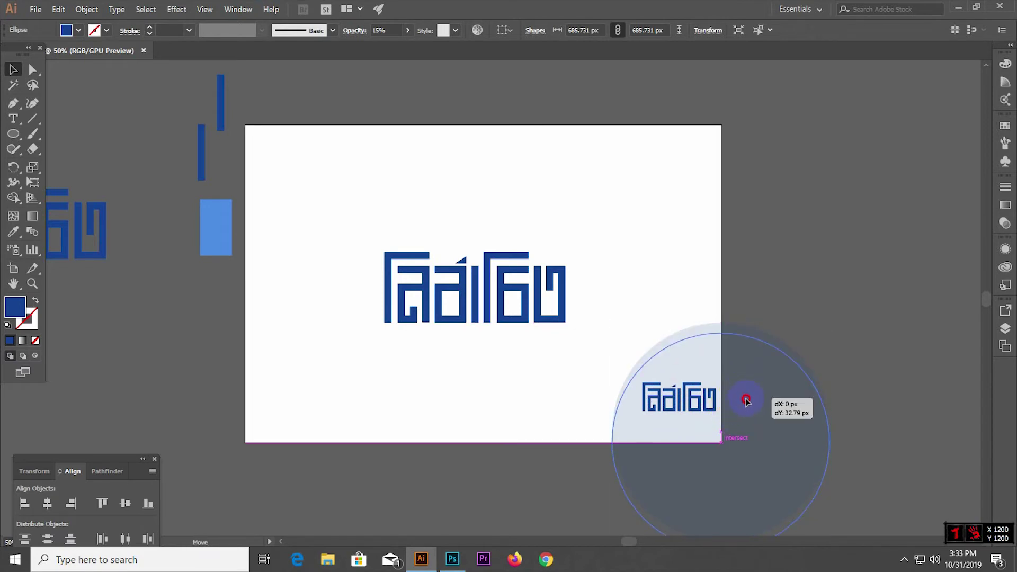
pyautogui.click(786, 301)
pyautogui.click(692, 390)
pyautogui.click(793, 313)
pyautogui.keyDown('alt'); pyautogui.scroll(4, 673, 416); pyautogui.keyUp('alt')
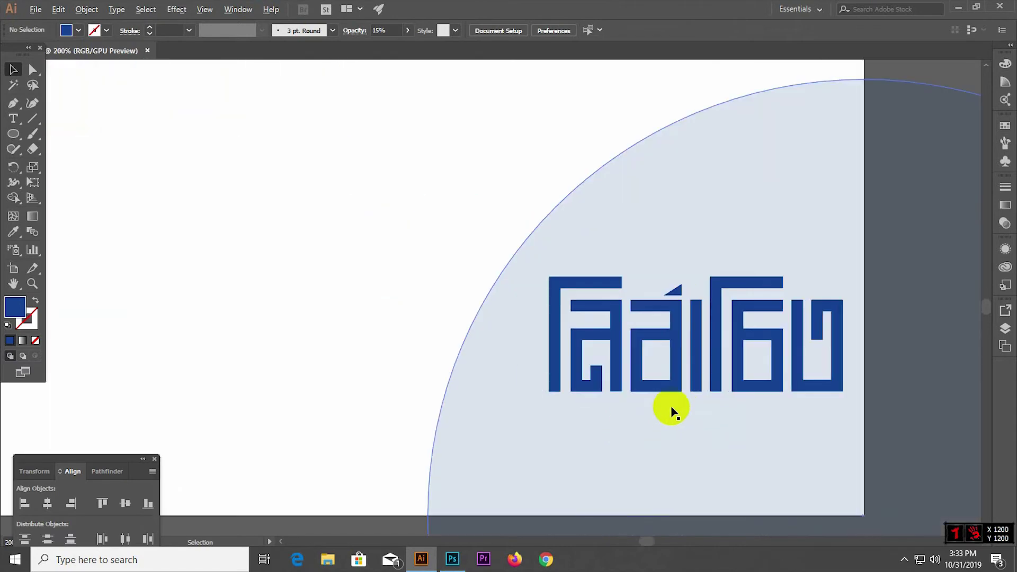
pyautogui.keyDown('alt'); pyautogui.scroll(-1, 527, 409); pyautogui.keyUp('alt')
pyautogui.keyDown('alt'); pyautogui.scroll(-1, 527, 408); pyautogui.keyUp('alt')
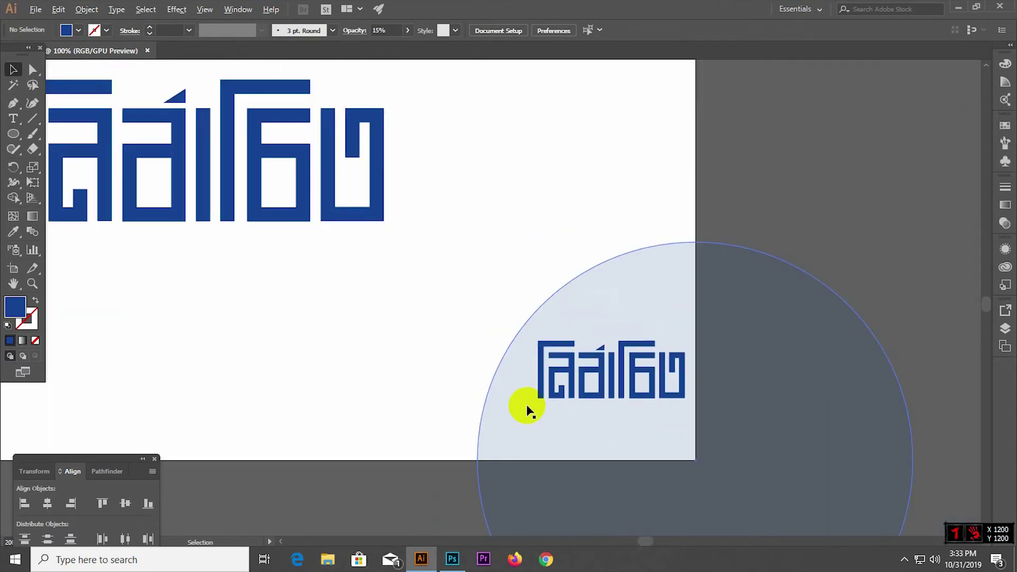
# Shift the circle around the small logo and settle the logo inside it.
pyautogui.moveTo(570, 406)
pyautogui.mouseDown()
pyautogui.moveTo(642, 411)
pyautogui.moveTo(602, 427)
pyautogui.mouseUp()
pyautogui.moveTo(740, 438)
pyautogui.mouseDown()
pyautogui.moveTo(647, 390)
pyautogui.moveTo(692, 466)
pyautogui.mouseUp()
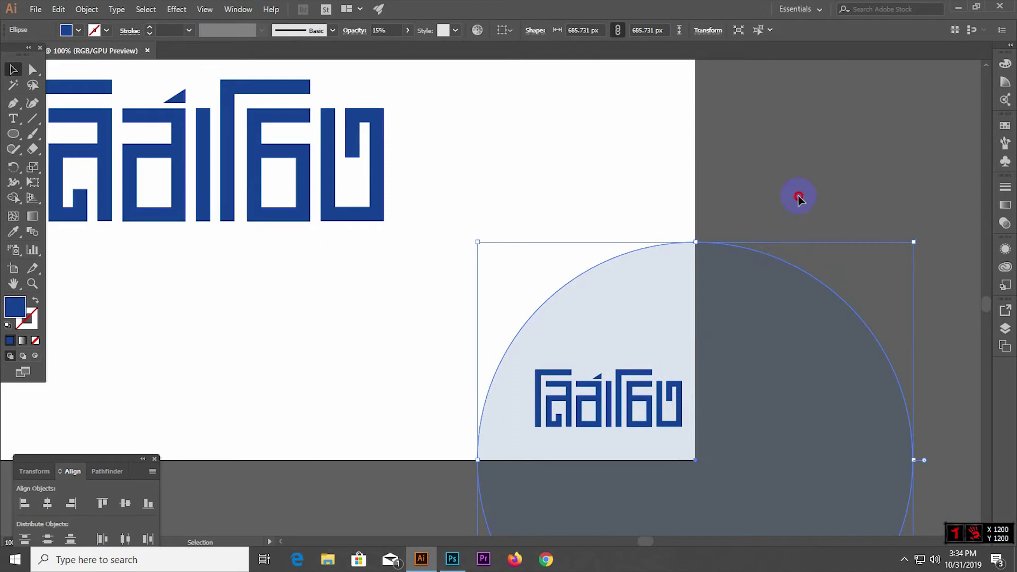
pyautogui.click(799, 197)
pyautogui.scroll(-1, 533, 244)
pyautogui.scroll(-2, 572, 260)
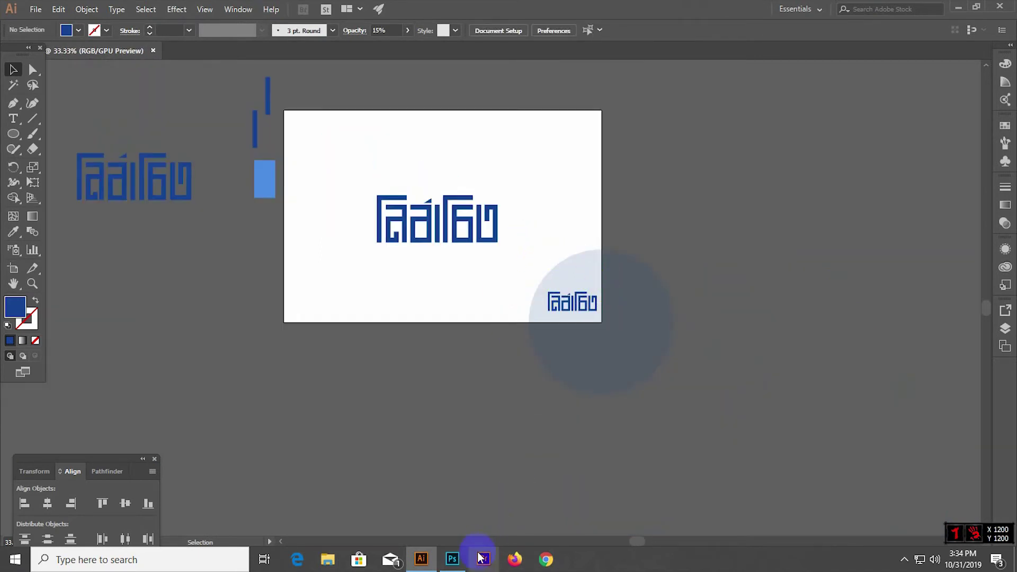
# Open PUNE-2.psd from recent files and edit its Placeholder smart object contents.
pyautogui.click(452, 559)
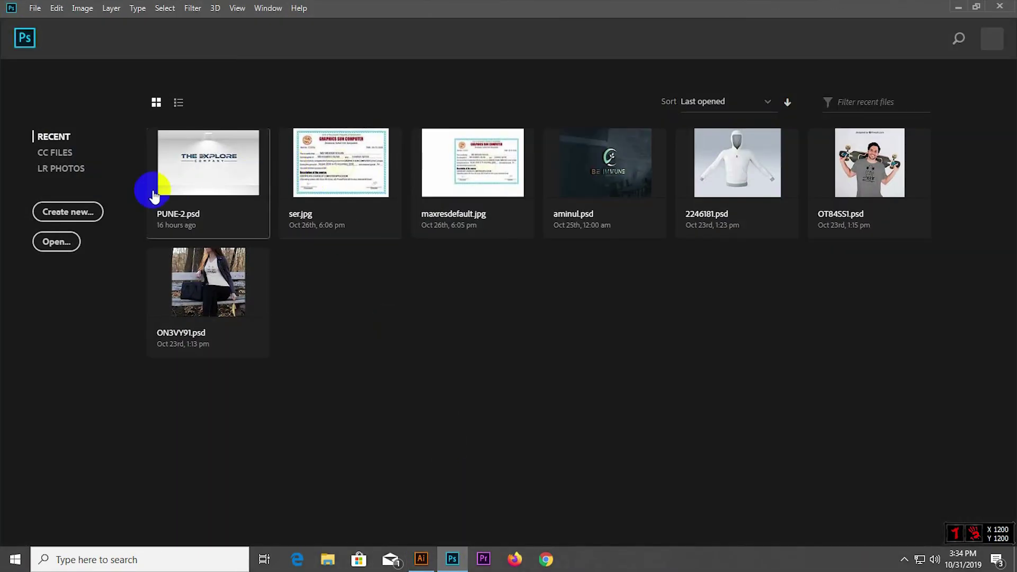
pyautogui.click(154, 195)
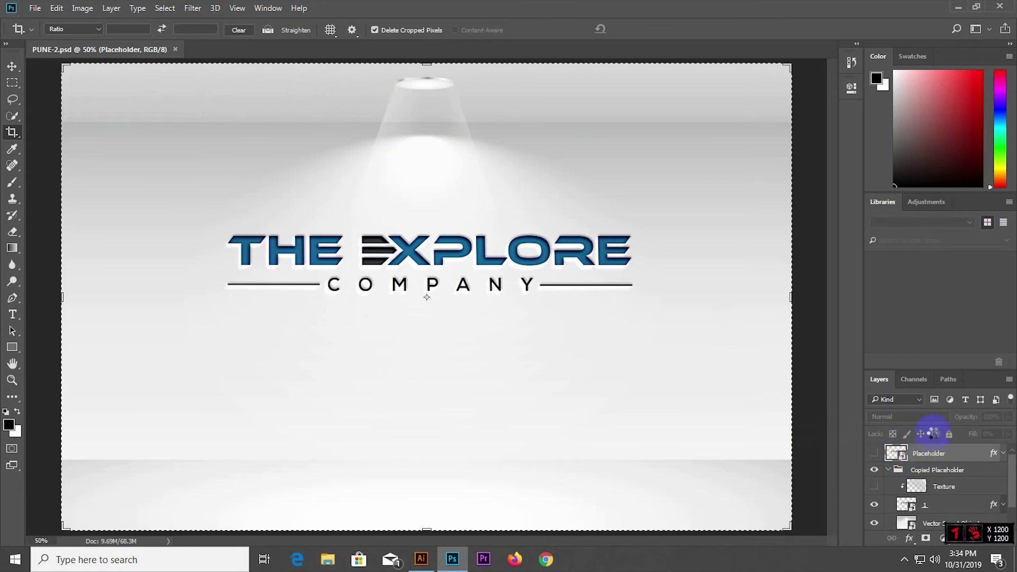
pyautogui.click(899, 454)
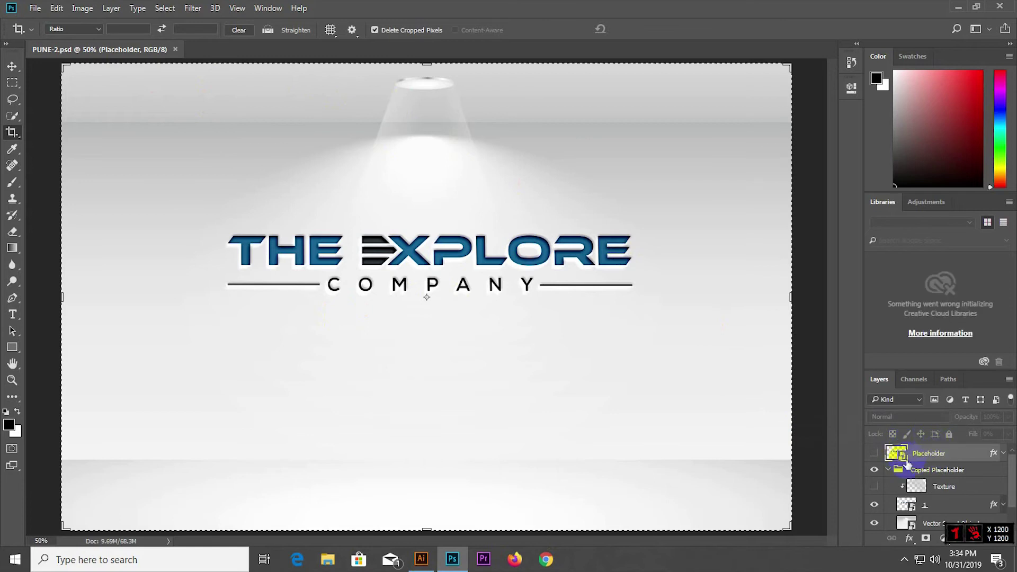
pyautogui.doubleClick(902, 456)
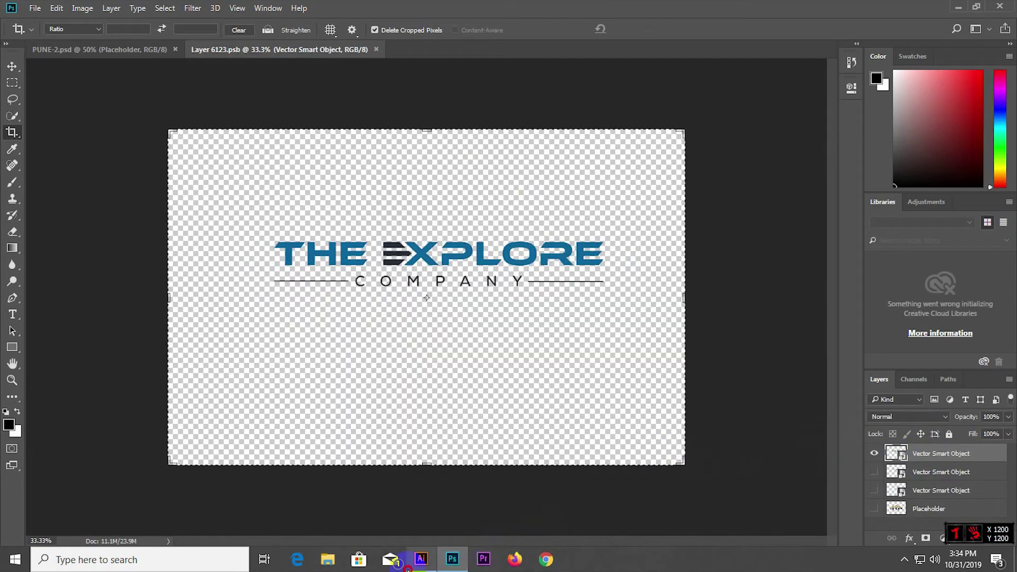
# Drag the blue Thai logo from Illustrator into the placeholder, scale it to ~216% and raise it.
pyautogui.click(421, 559)
pyautogui.click(460, 232)
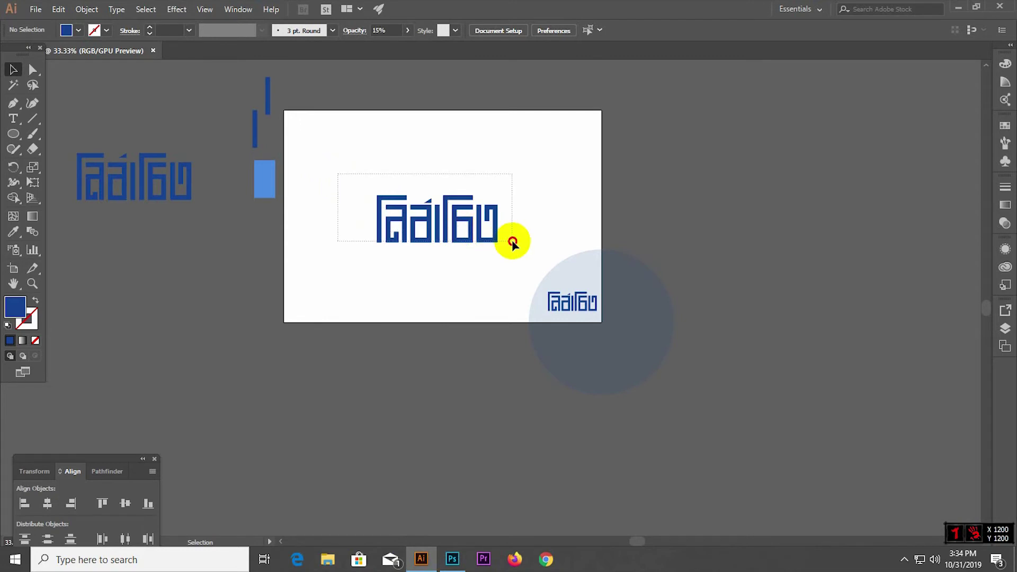
pyautogui.click(459, 233)
pyautogui.moveTo(413, 225)
pyautogui.mouseDown()
pyautogui.moveTo(455, 559)
pyautogui.moveTo(418, 294)
pyautogui.mouseUp()
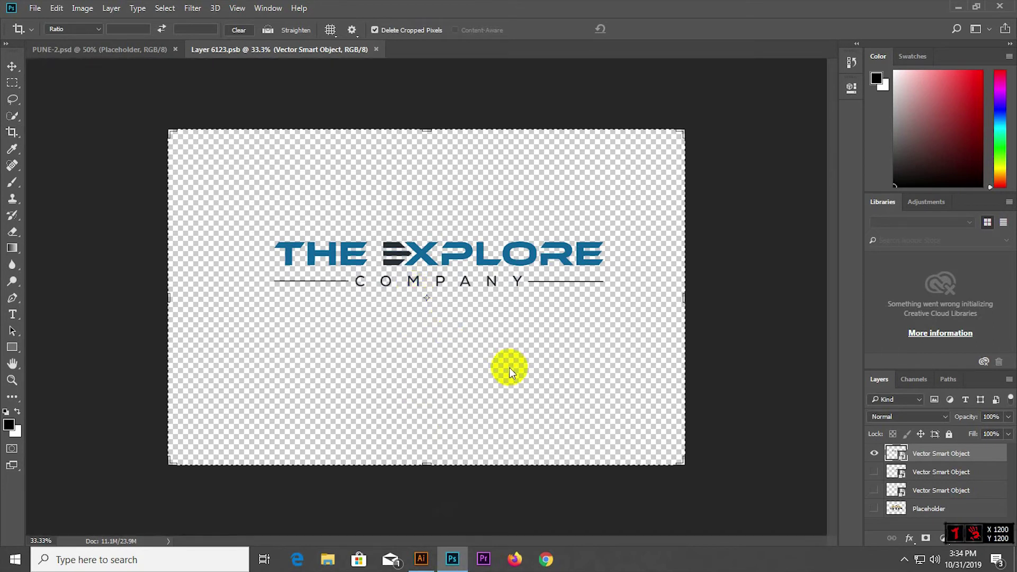
pyautogui.moveTo(451, 335); pyautogui.dragTo(504, 360)
pyautogui.moveTo(476, 314); pyautogui.dragTo(530, 363)
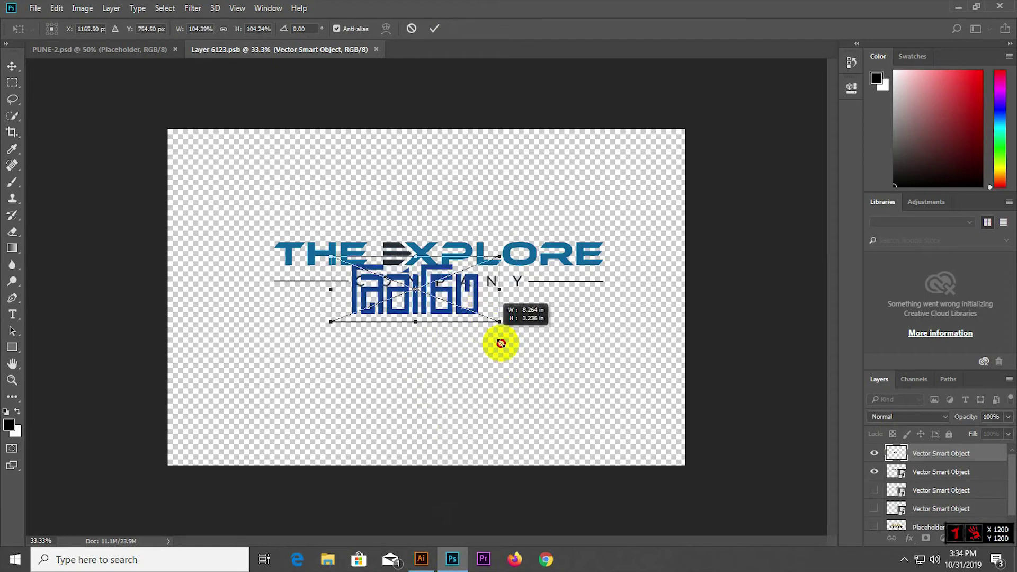
pyautogui.moveTo(504, 318)
pyautogui.mouseDown()
pyautogui.moveTo(493, 287)
pyautogui.moveTo(503, 288)
pyautogui.mouseUp()
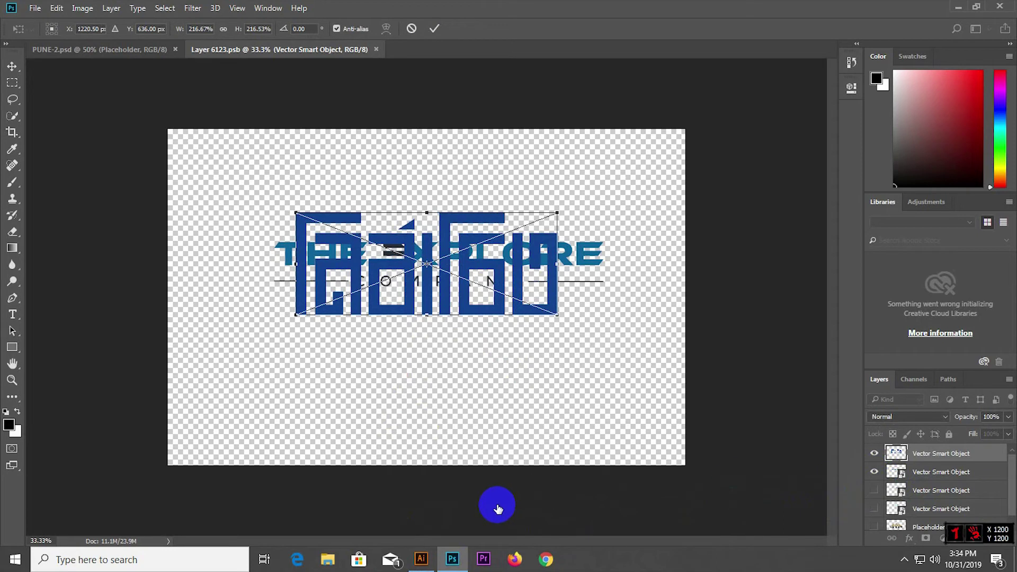
pyautogui.click(422, 559)
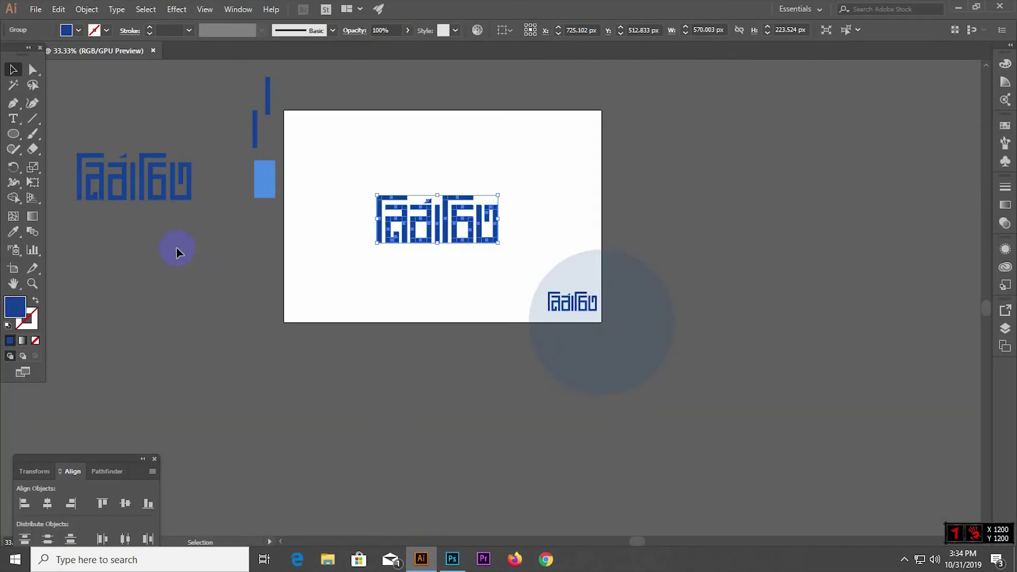
# Add a 72 pt text line reading 'logo design school' below the logo.
pyautogui.press('t')
pyautogui.click(304, 286)
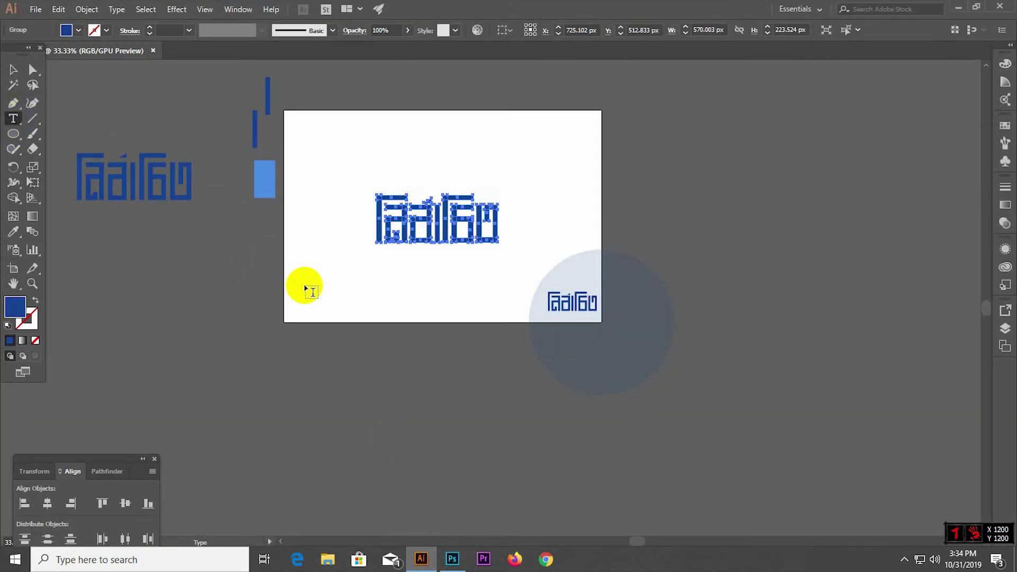
pyautogui.click(610, 30)
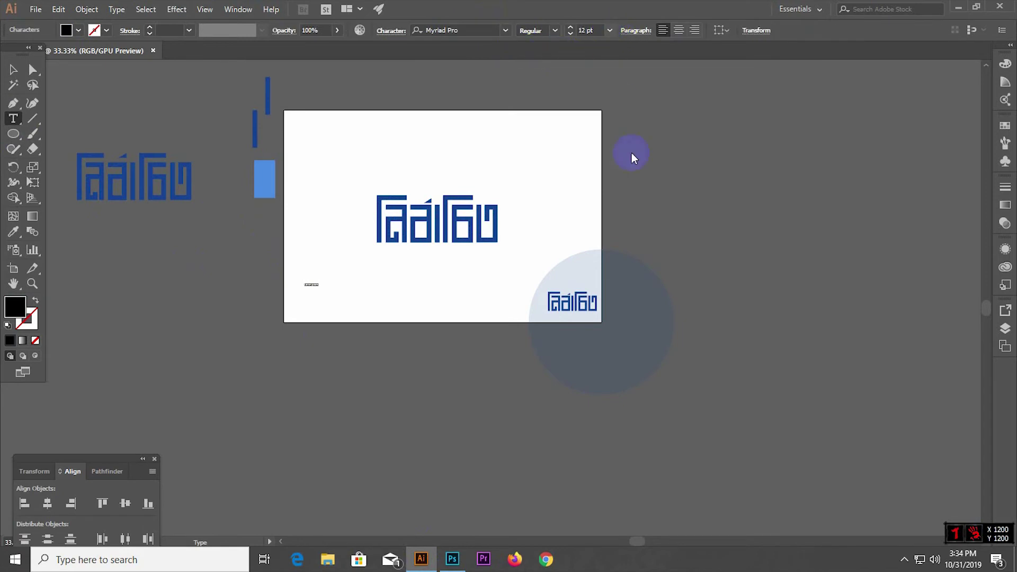
pyautogui.click(631, 257)
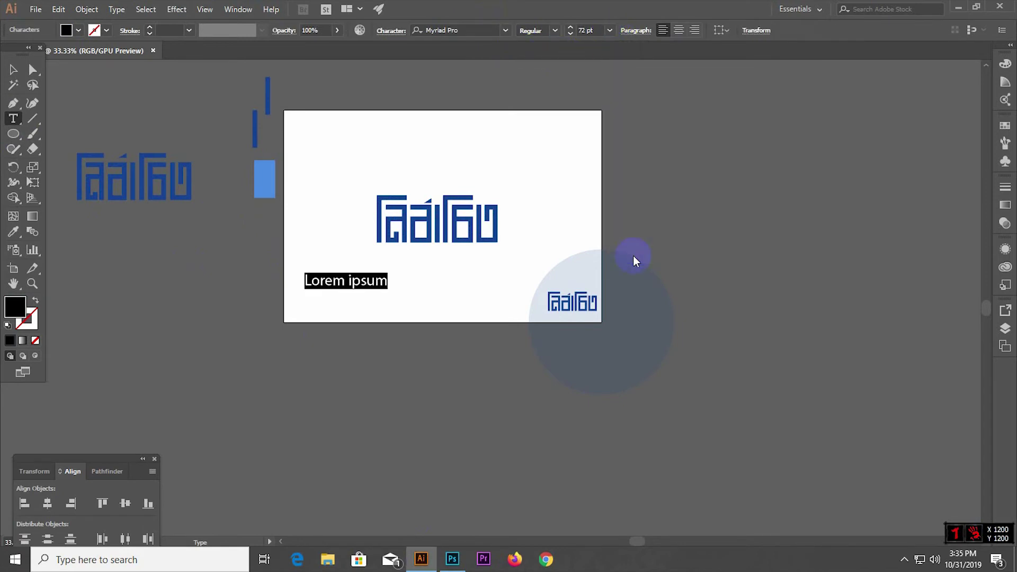
pyautogui.press('BackSpace')
pyautogui.write('go design school')
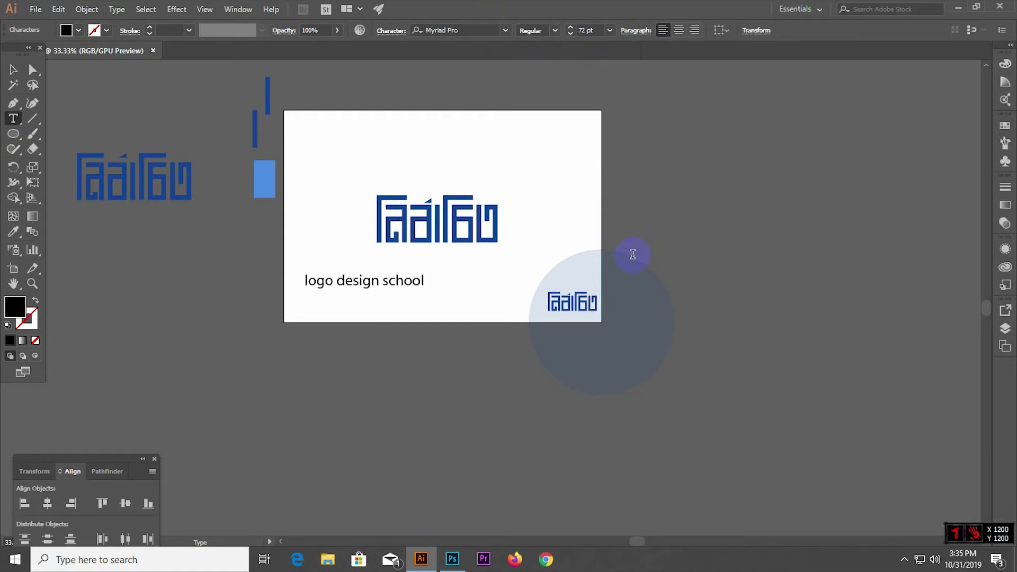
pyautogui.click(13, 70)
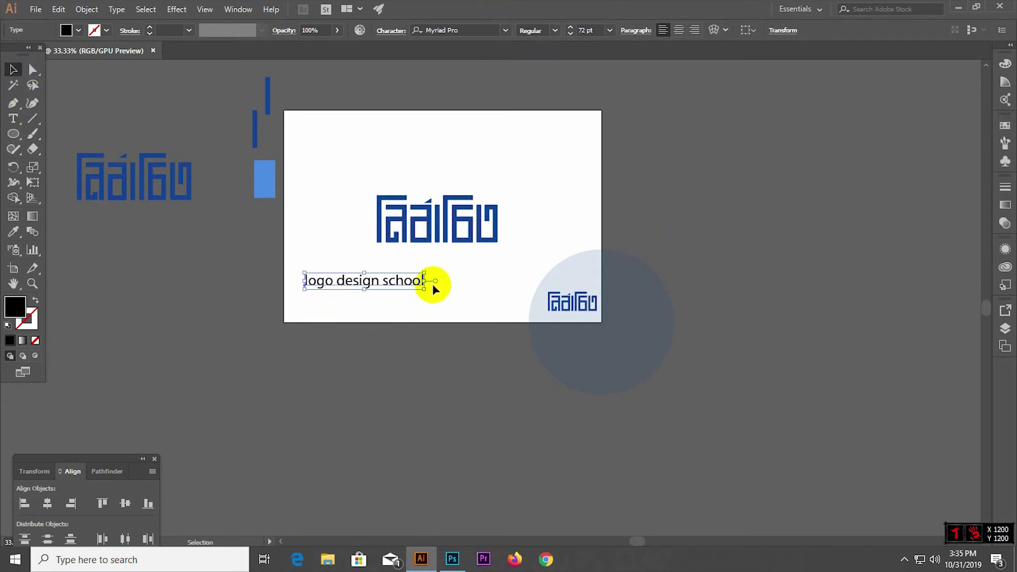
# Set the tagline to All Caps in the Space Age font.
pyautogui.click(278, 31)
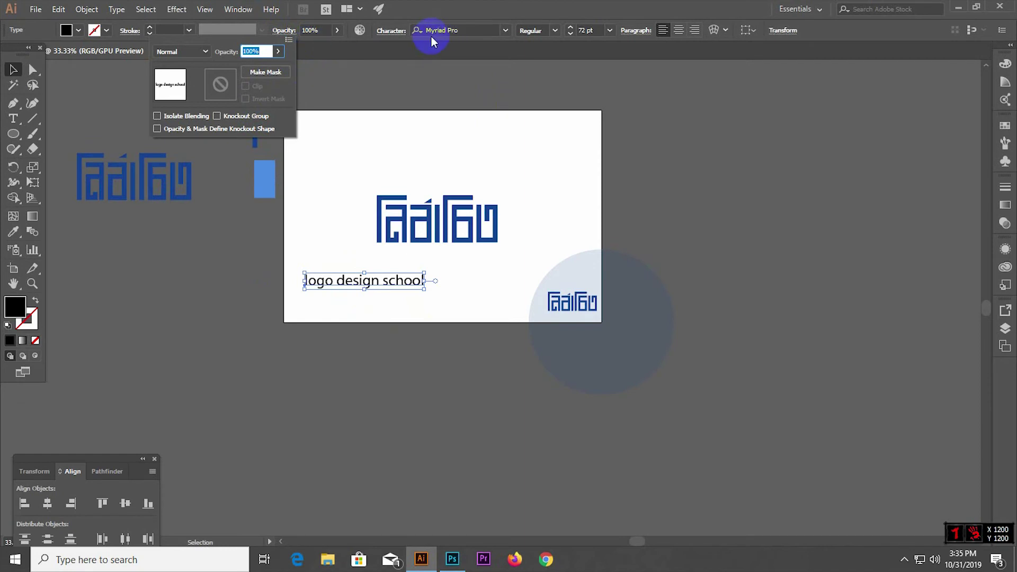
pyautogui.press('Escape')
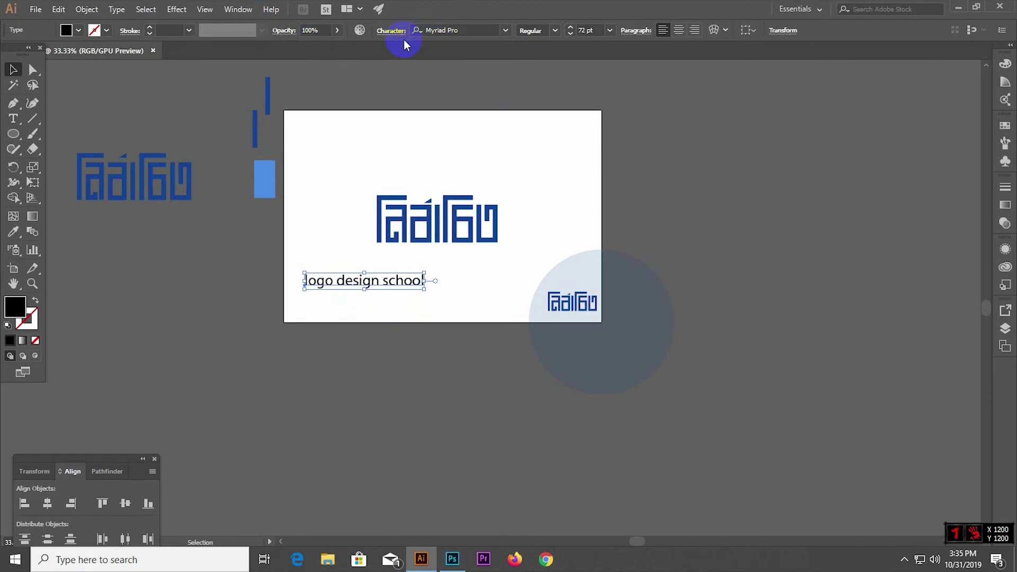
pyautogui.click(393, 35)
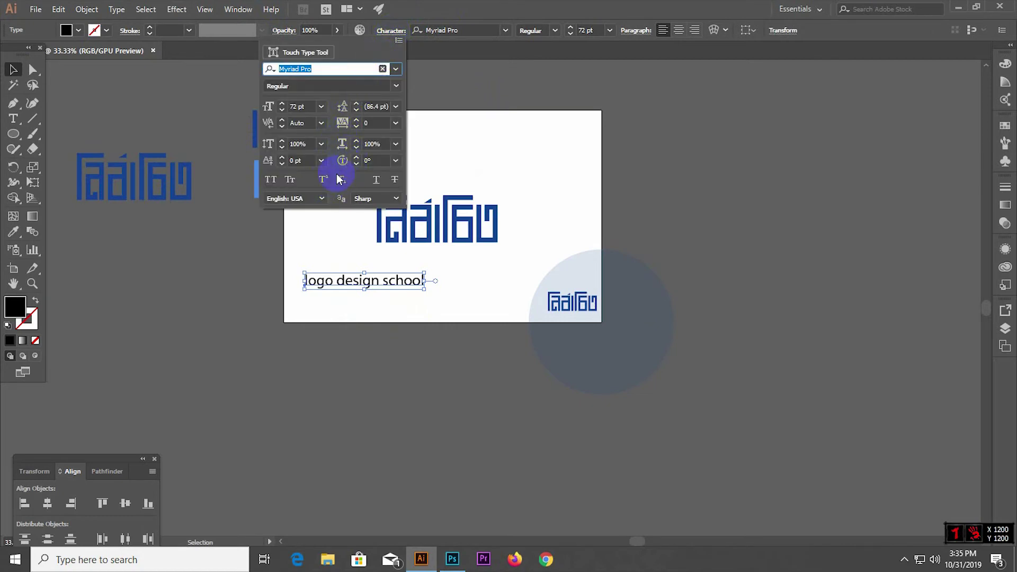
pyautogui.click(272, 179)
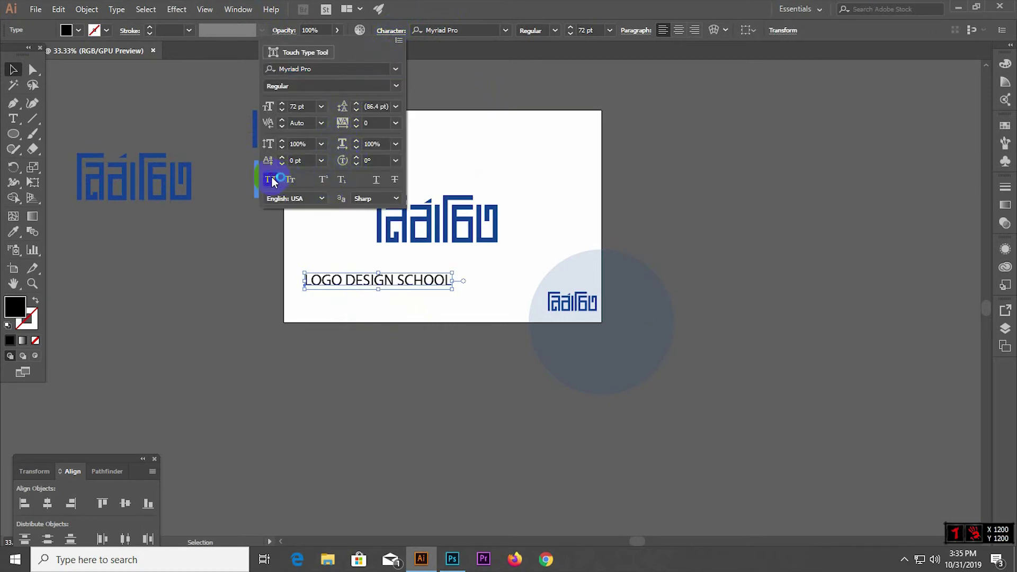
pyautogui.click(466, 32)
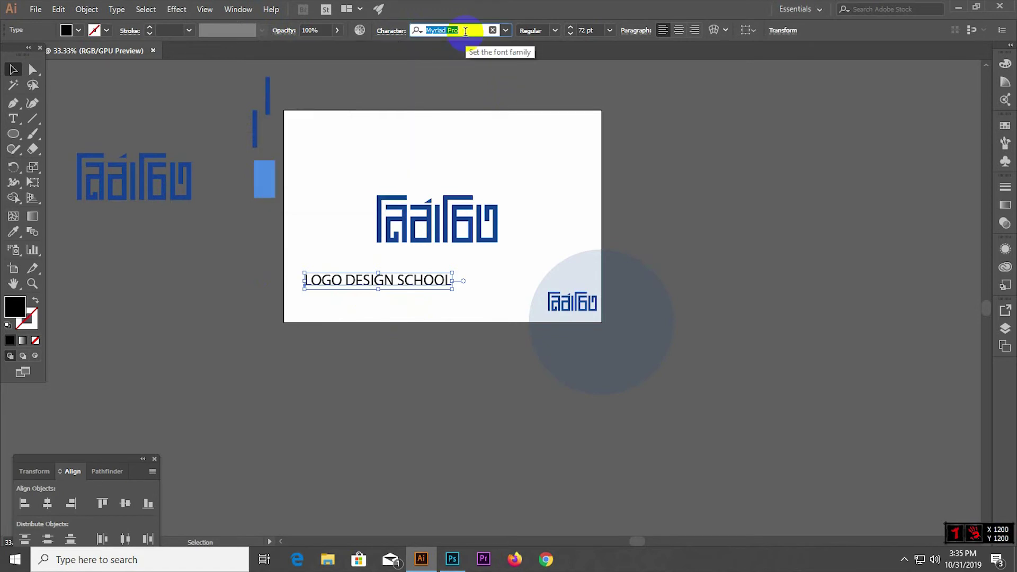
pyautogui.write('s')
pyautogui.write('pa')
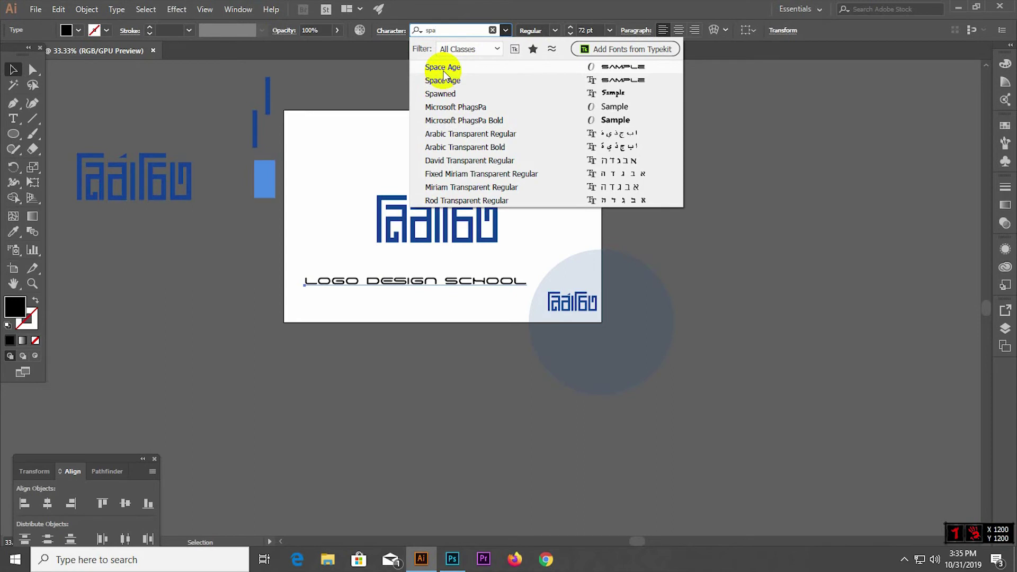
pyautogui.click(444, 69)
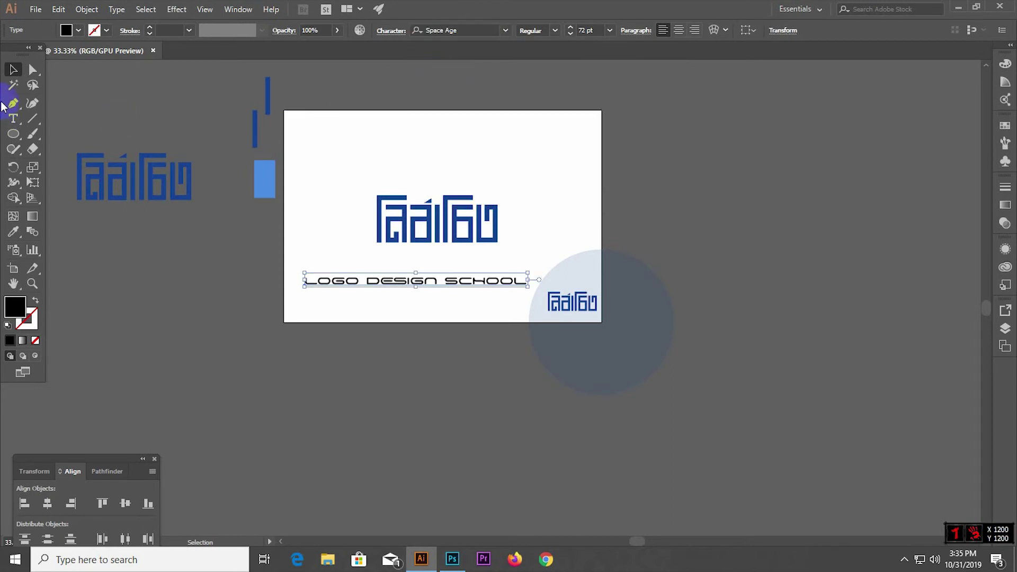
# Colour the tagline with the logo's blue and convert it to outlines.
pyautogui.click(374, 310)
pyautogui.click(376, 287)
pyautogui.click(13, 232)
pyautogui.click(379, 197)
pyautogui.click(14, 69)
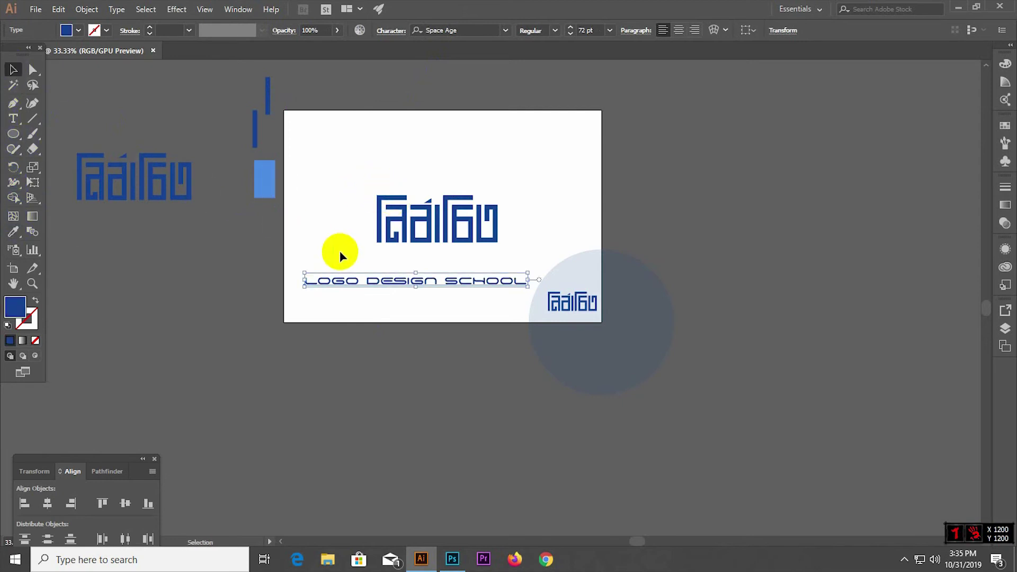
pyautogui.rightClick(380, 263)
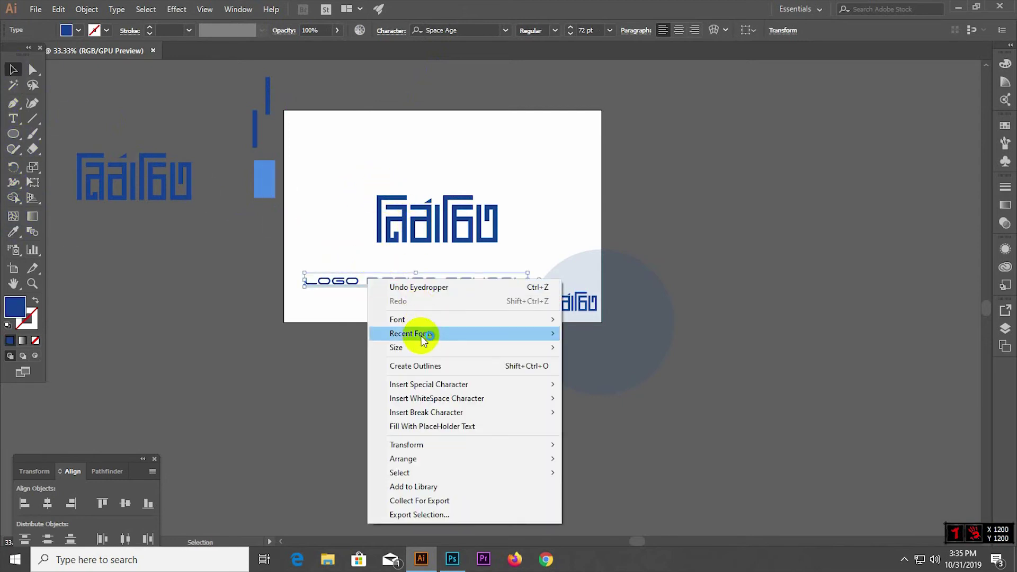
pyautogui.click(431, 369)
# Move the blue Thai logo down, enlarge it to about 235% and commit the transform.
pyautogui.moveTo(419, 282)
pyautogui.mouseDown()
pyautogui.moveTo(467, 560)
pyautogui.moveTo(418, 411)
pyautogui.mouseUp()
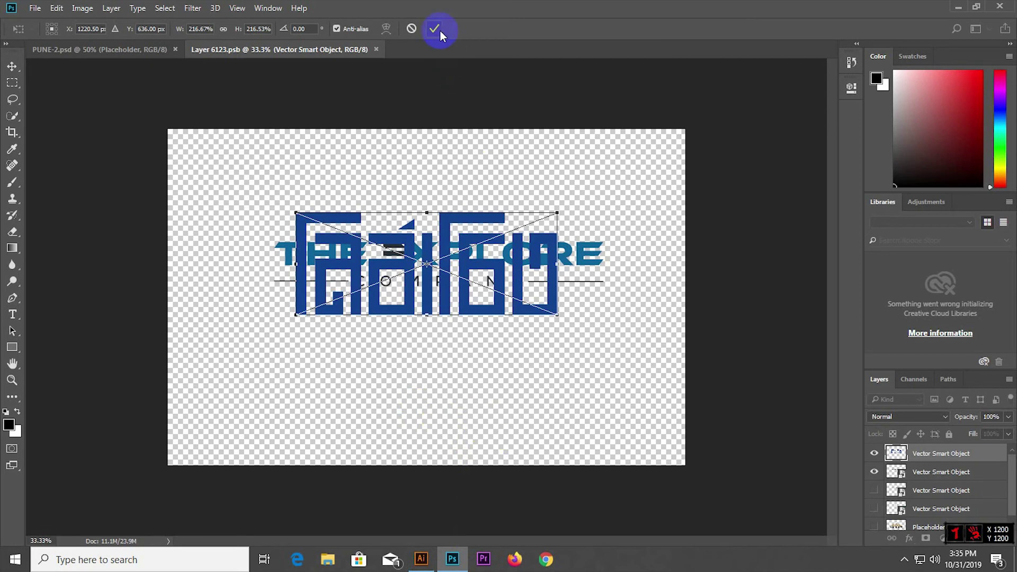
pyautogui.moveTo(493, 281); pyautogui.dragTo(505, 303)
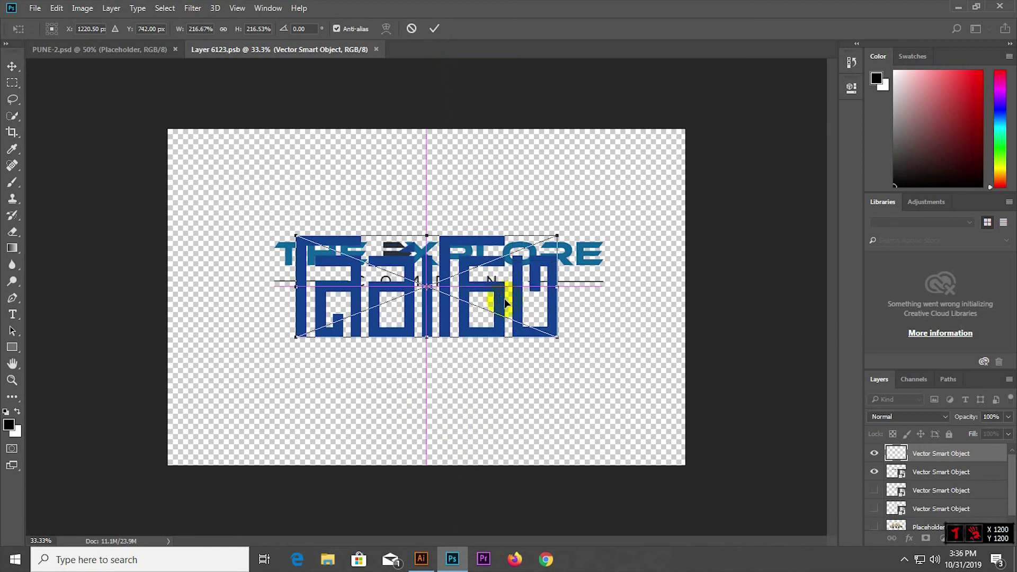
pyautogui.moveTo(557, 337); pyautogui.dragTo(568, 342)
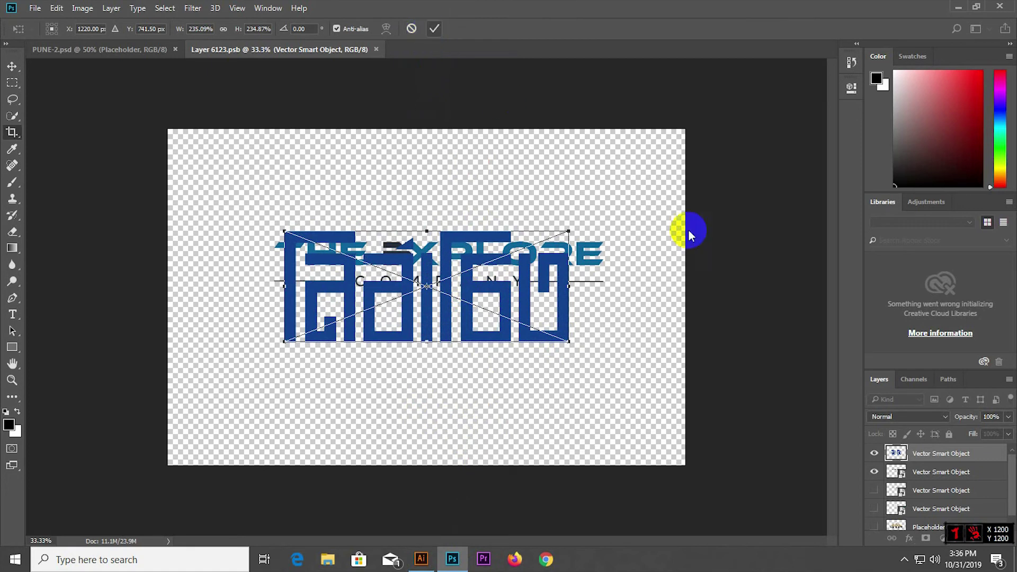
pyautogui.click(874, 472)
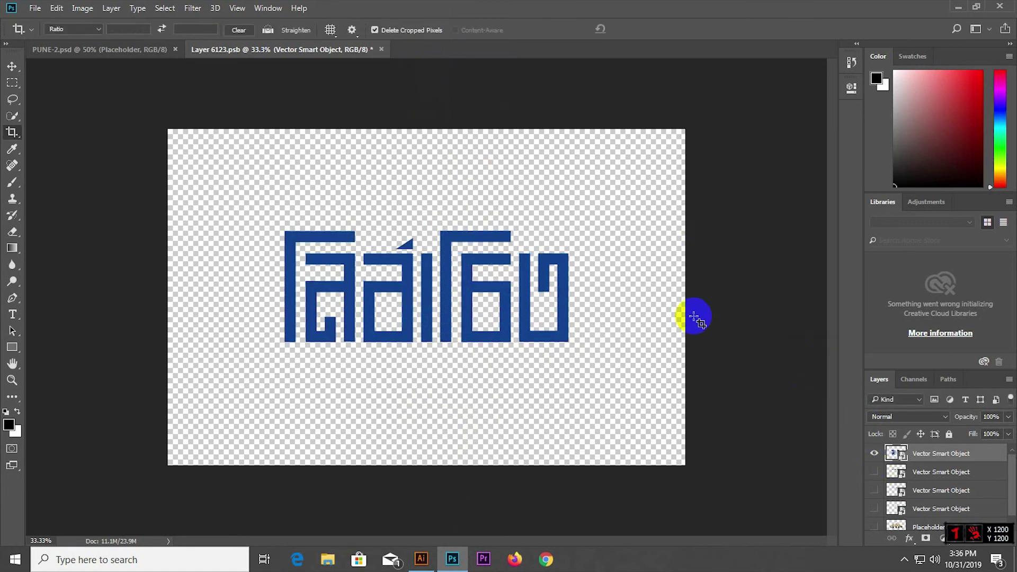
# Place the LOGO DESIGN SCHOOL tagline at about 2x size along the bottom, then view PUNE-2.psd.
pyautogui.click(421, 559)
pyautogui.moveTo(441, 286); pyautogui.dragTo(418, 438)
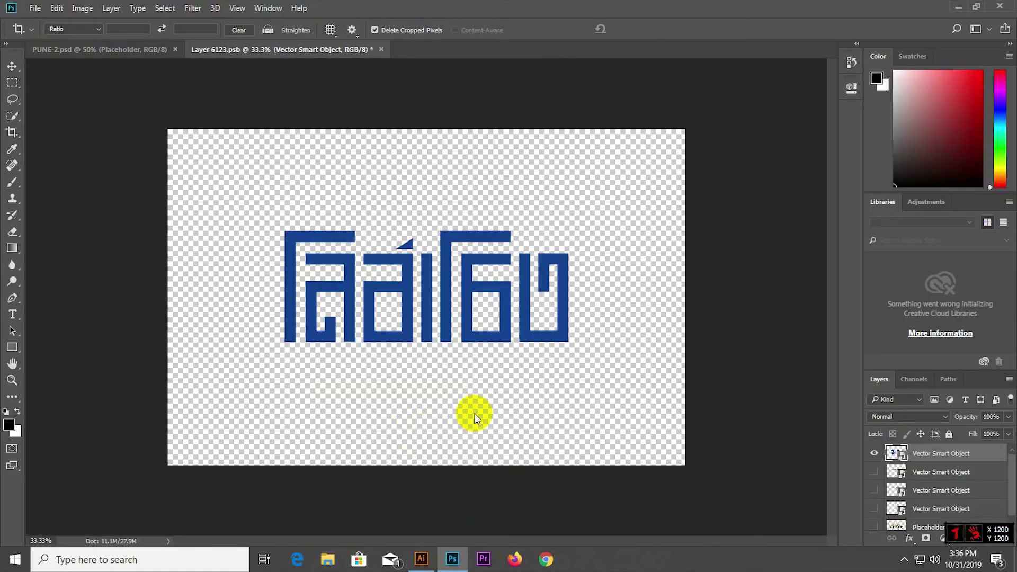
pyautogui.moveTo(524, 436); pyautogui.dragTo(663, 485)
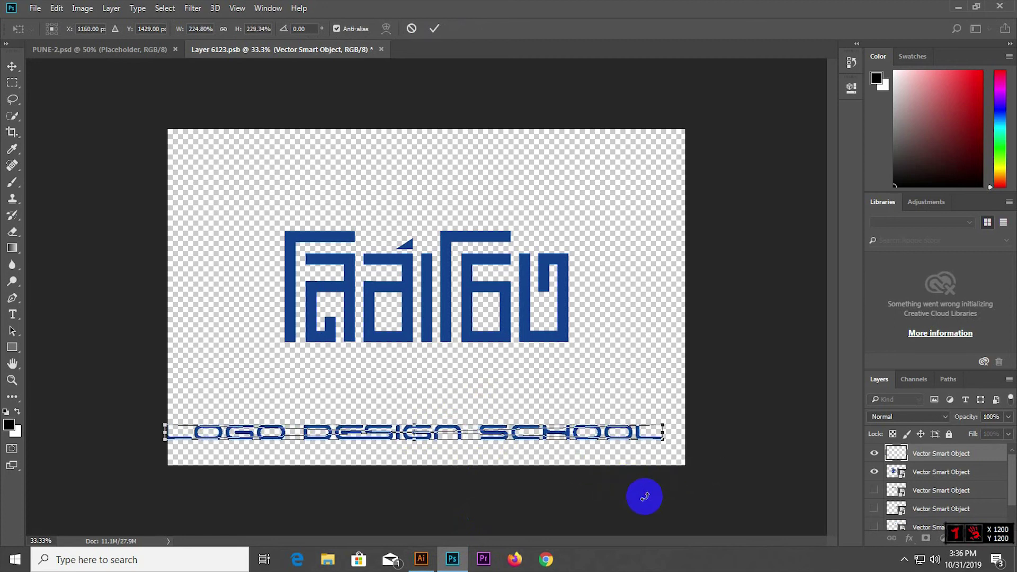
pyautogui.moveTo(498, 437); pyautogui.dragTo(507, 450)
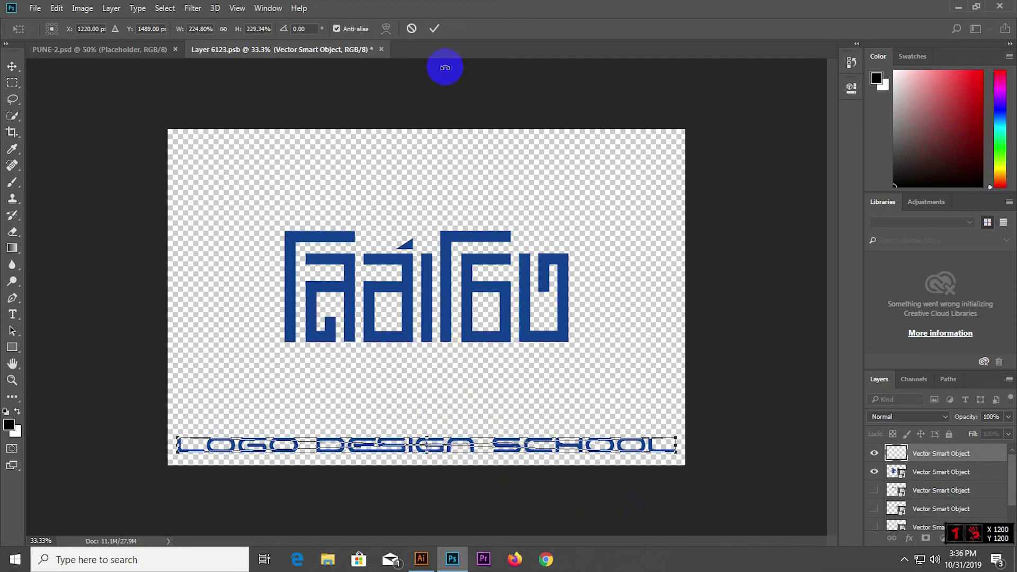
pyautogui.click(434, 29)
pyautogui.click(116, 52)
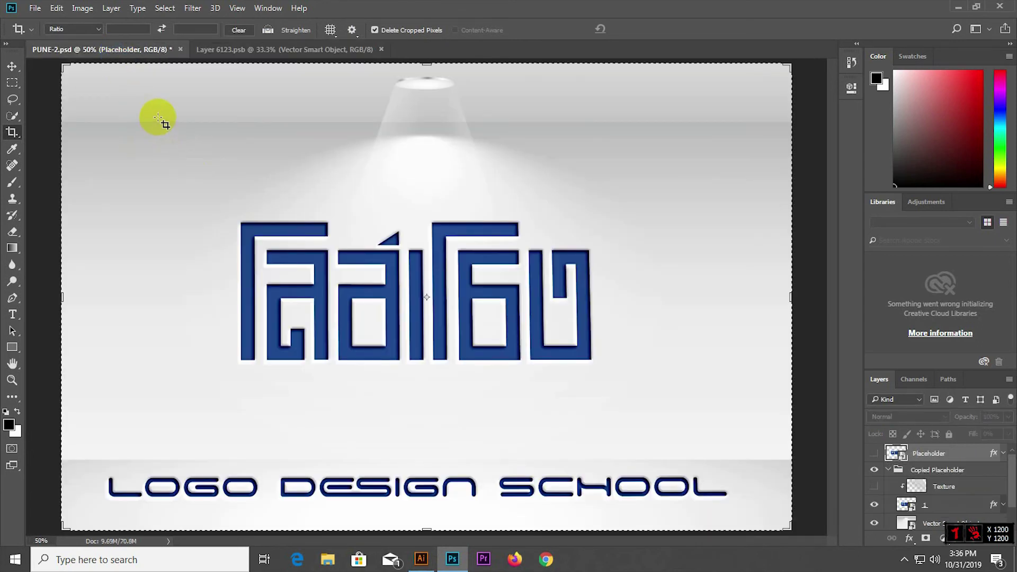
# Export via Save for Web as a quality-100 JPEG named 9 in the youtube folder.
pyautogui.click(35, 8)
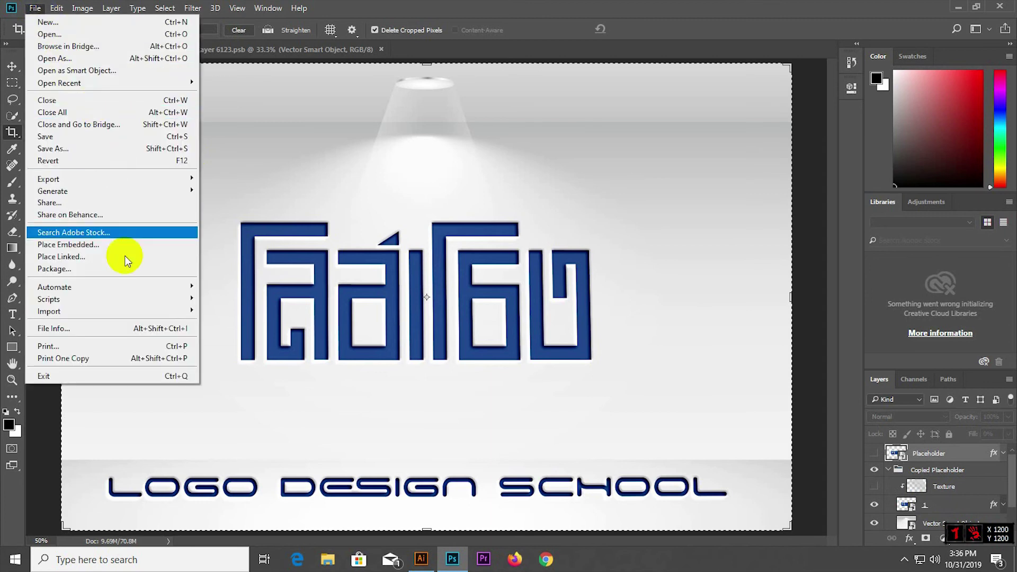
pyautogui.moveTo(49, 179)
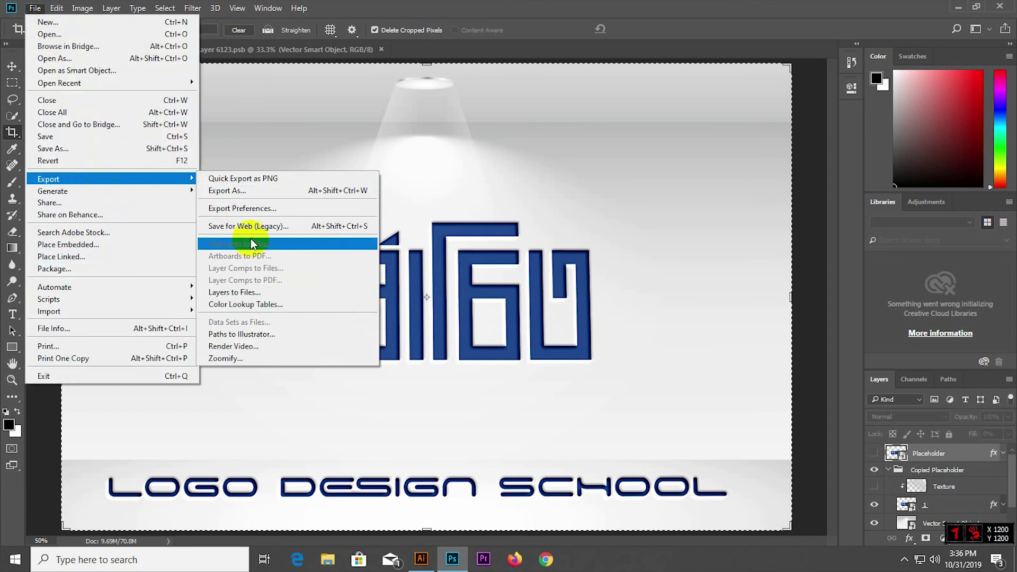
pyautogui.click(250, 227)
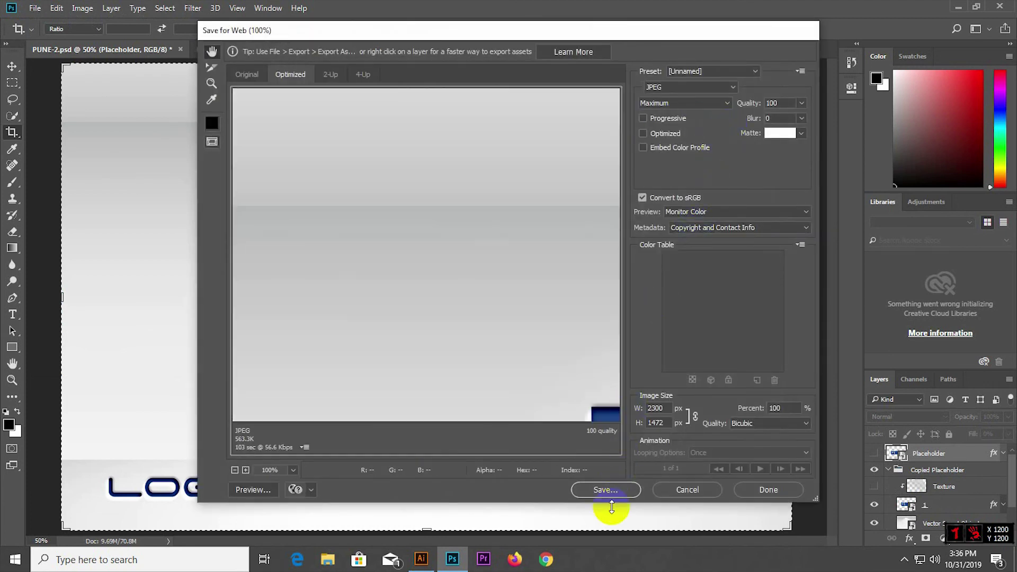
pyautogui.click(616, 482)
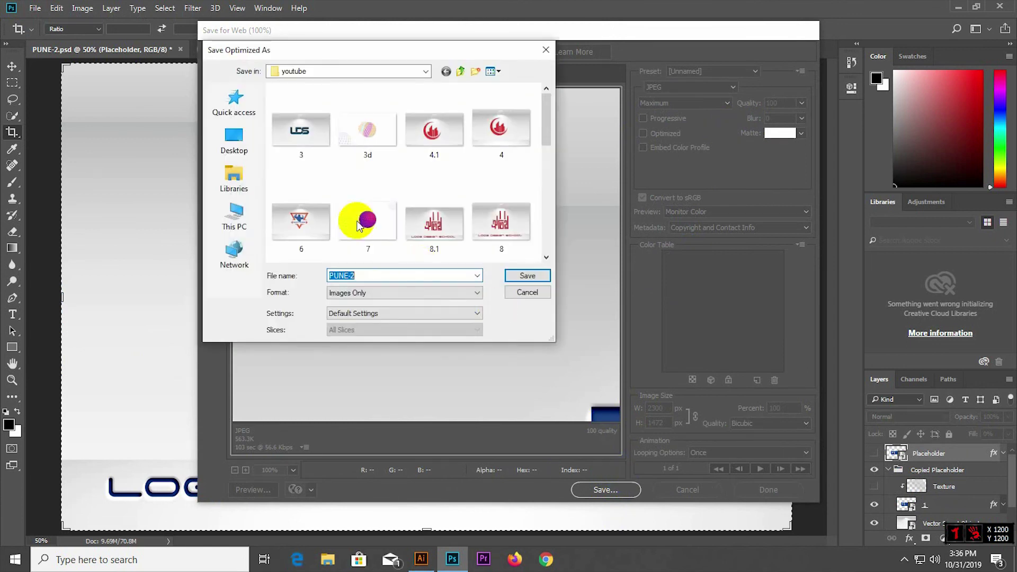
pyautogui.click(362, 275)
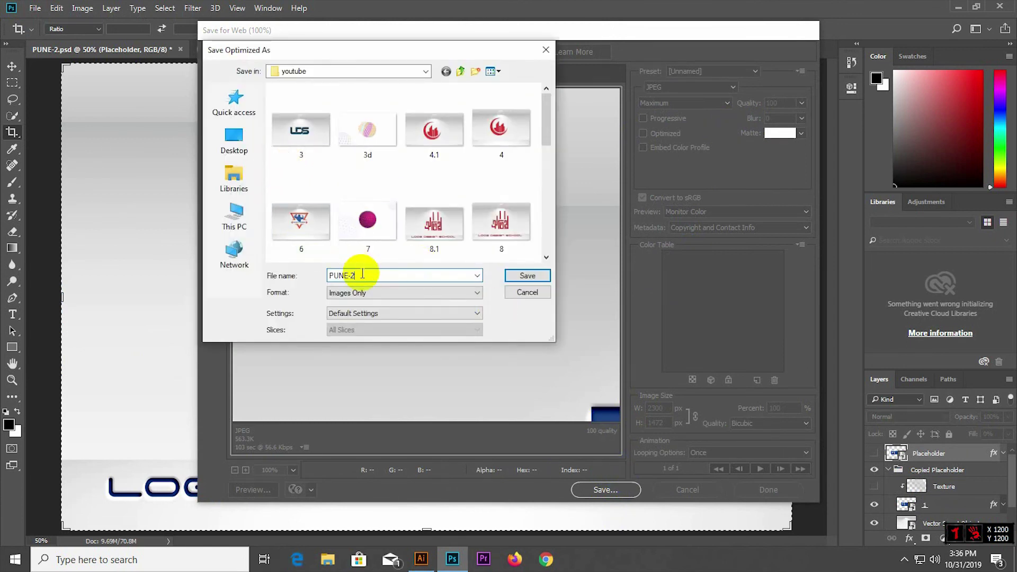
pyautogui.press('BackSpace')
pyautogui.press('BackSpace')
pyautogui.press('BackSpace')
pyautogui.press('BackSpace')
pyautogui.press('BackSpace')
pyautogui.press('Return')
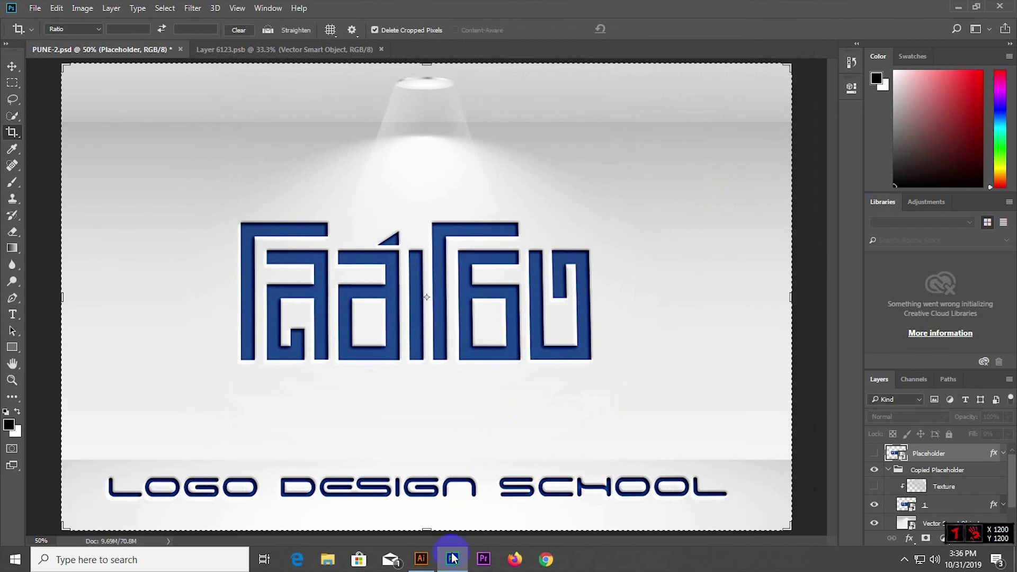
# Type 'IF YOU LIKE THIS VIDEO PLEASE SUBSCRIBE MY CHANNEL..THANKS' at 72 pt across the artboard top.
pyautogui.click(422, 559)
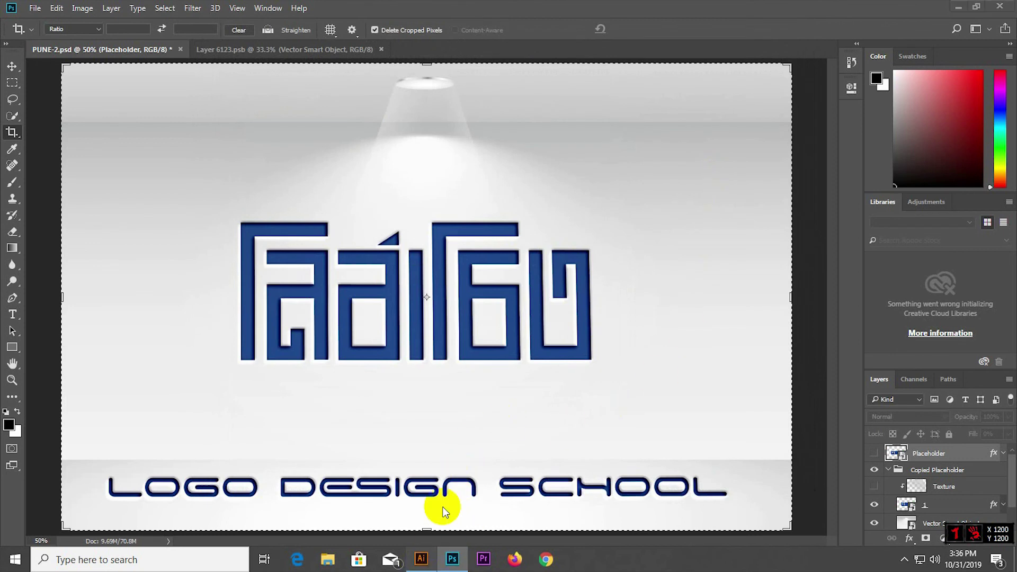
pyautogui.press('t')
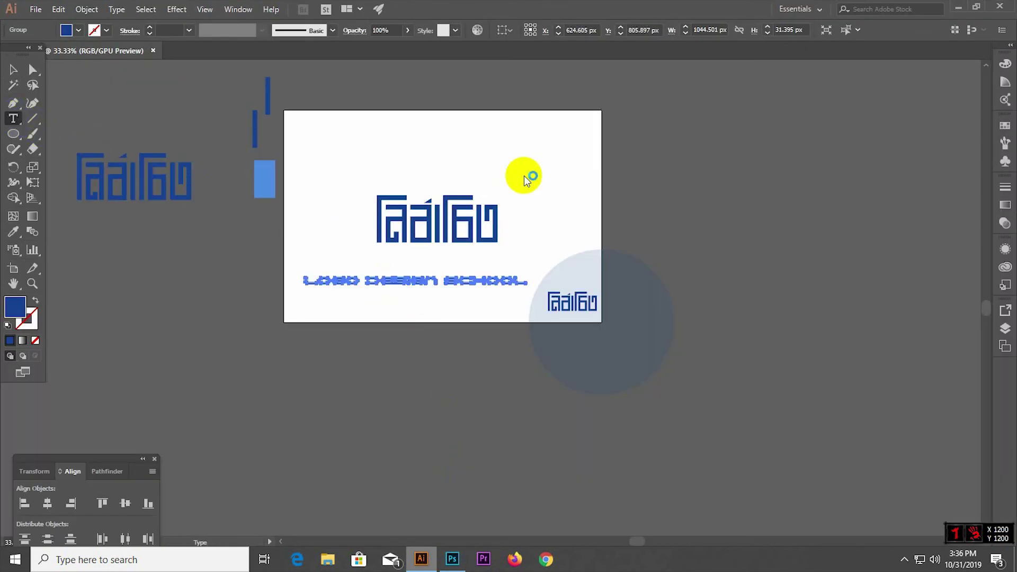
pyautogui.click(334, 135)
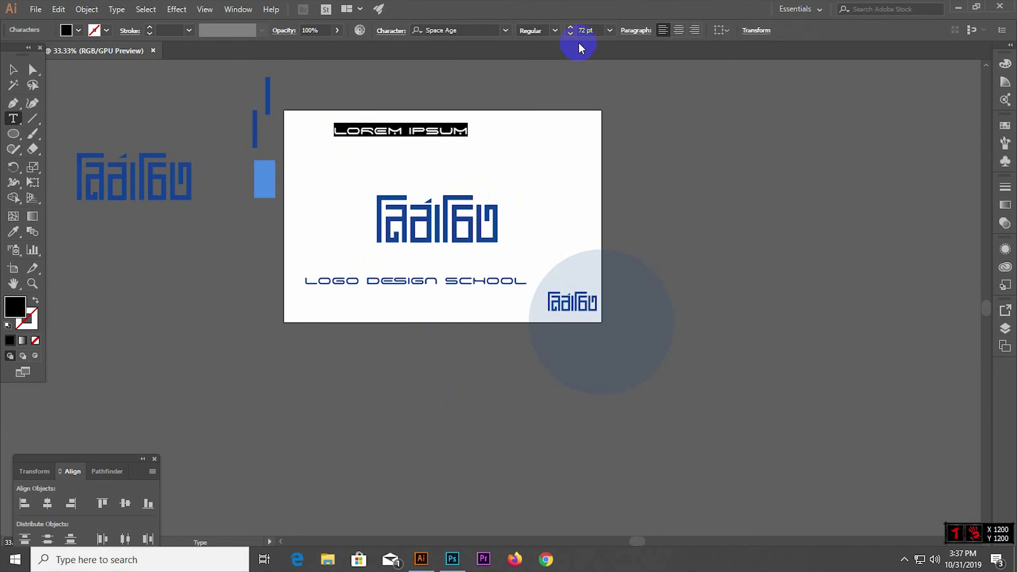
pyautogui.click(609, 30)
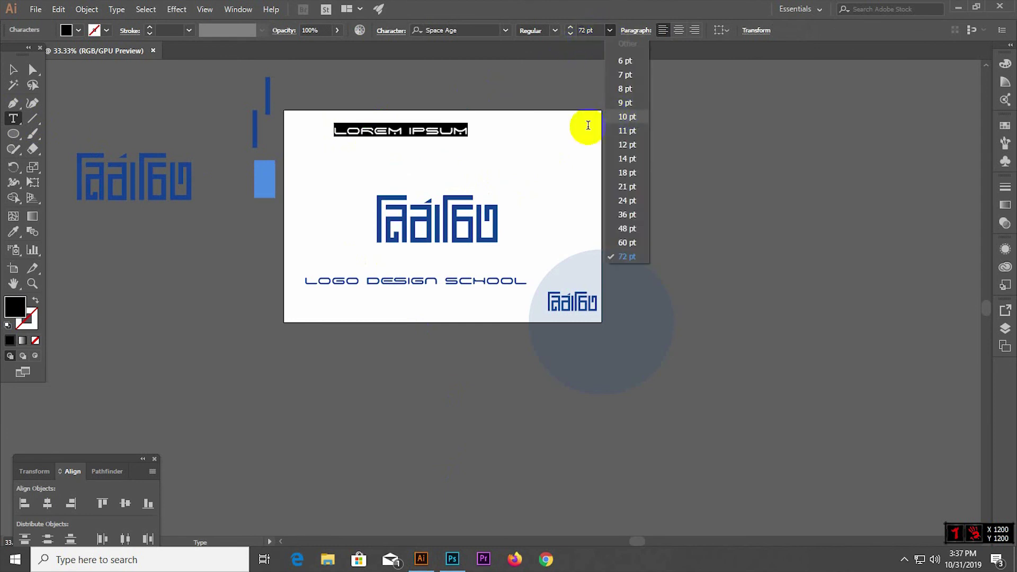
pyautogui.click(641, 243)
pyautogui.click(405, 130)
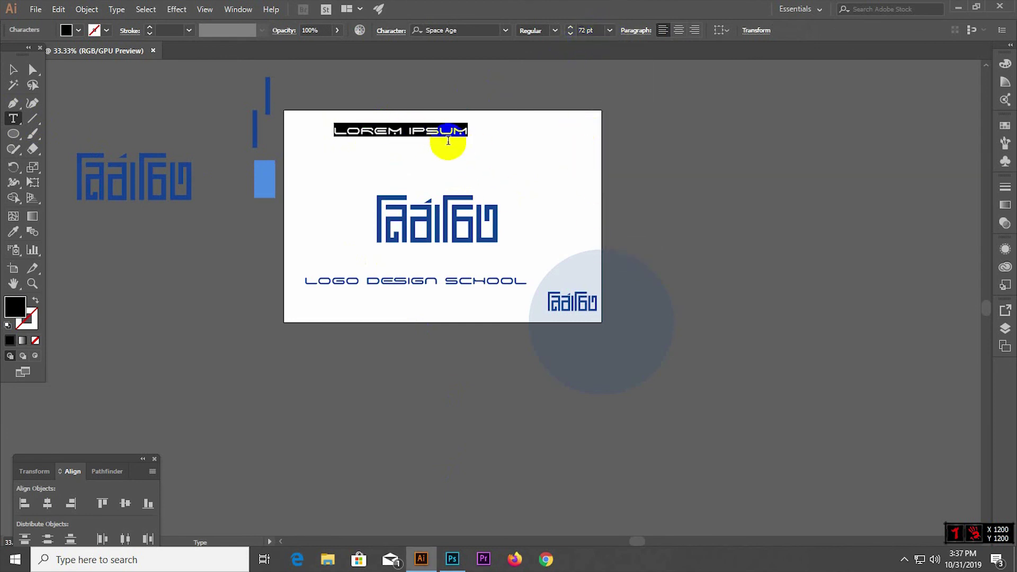
pyautogui.press('BackSpace')
pyautogui.write('F')
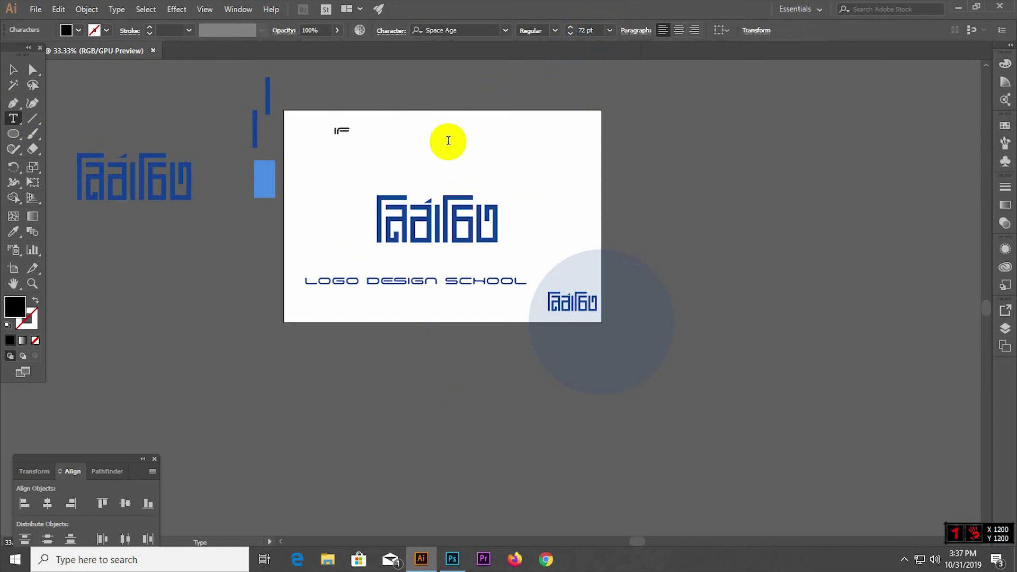
pyautogui.write(' YOU')
pyautogui.write(' LIKE')
pyautogui.write(' THIS')
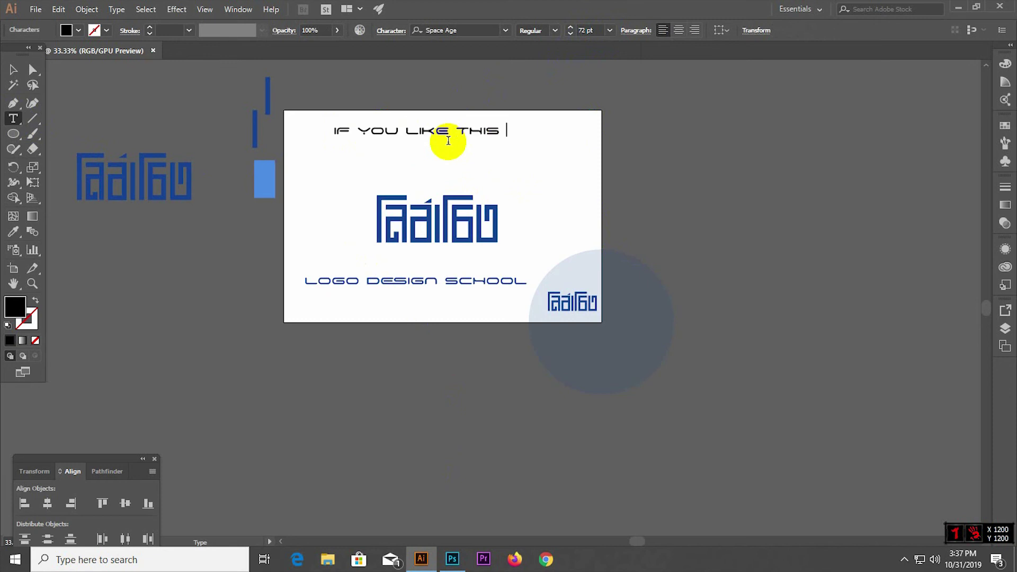
pyautogui.write('DEO')
pyautogui.write('P;')
pyautogui.write('EASE')
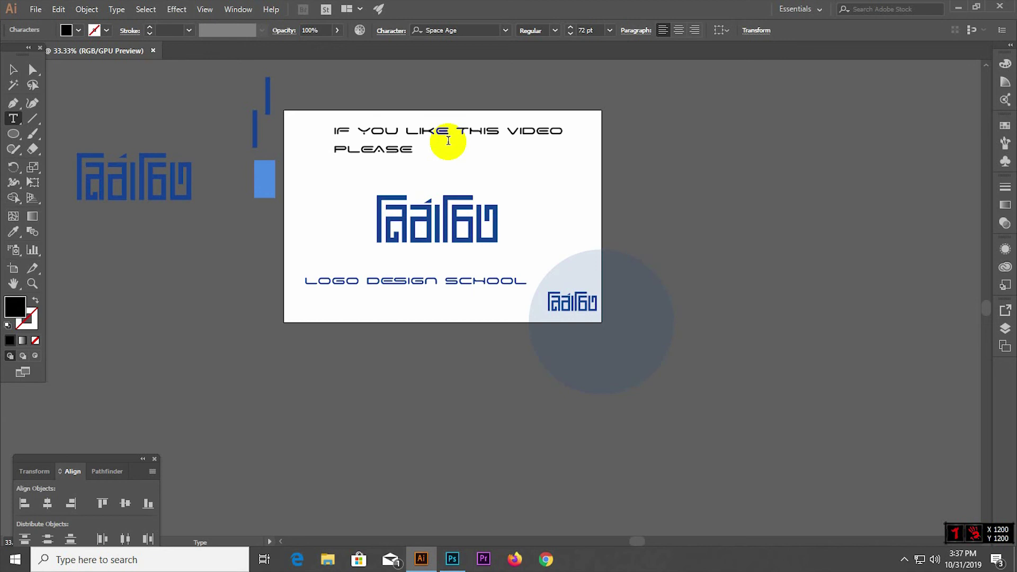
pyautogui.write(' SU')
pyautogui.write('BSCRI')
pyautogui.write('BE MY')
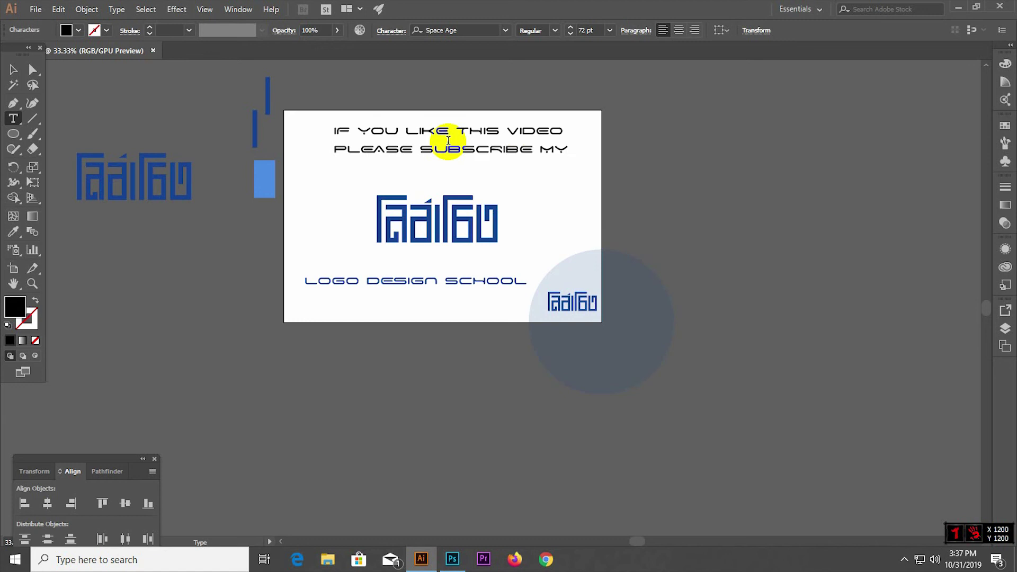
pyautogui.write('C')
pyautogui.write('HANNEL..')
pyautogui.write('THA')
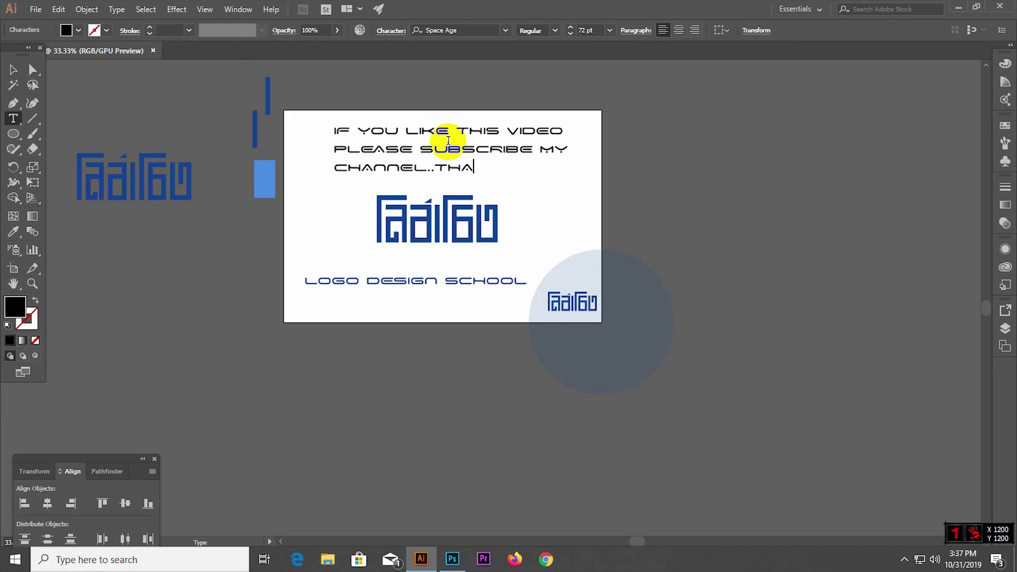
pyautogui.write('NKS')
pyautogui.press('Escape')
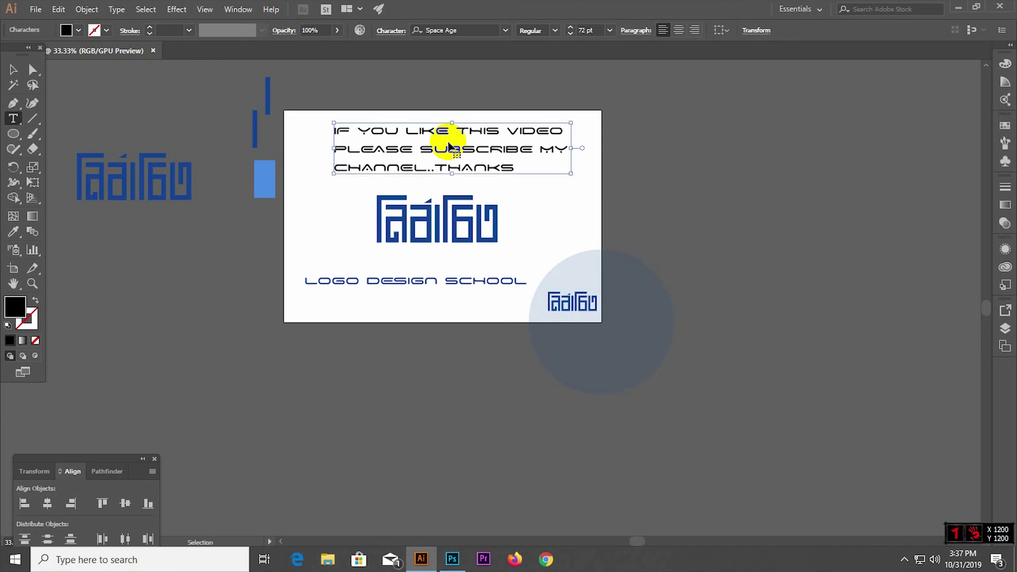